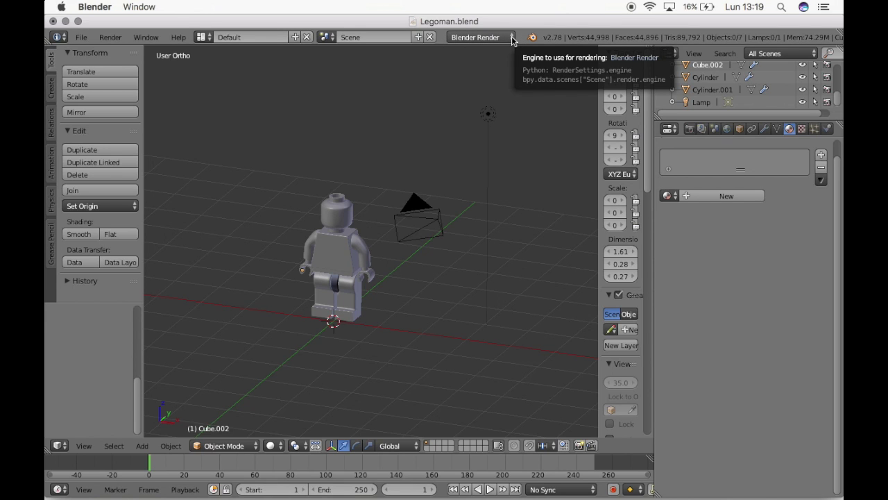
Switch the scene's render engine from Blender Render to Cycles Render.
{"action": "left_click", "coordinate": [509, 40]}
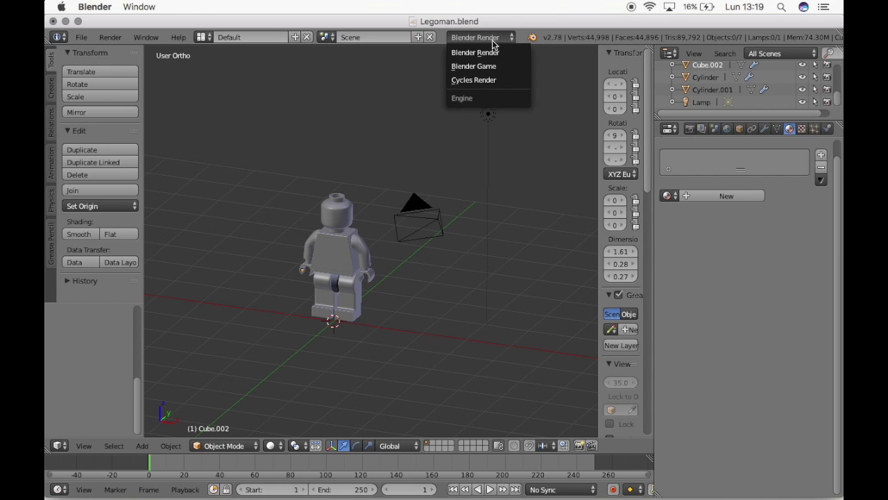
{"action": "left_click", "coordinate": [477, 79]}
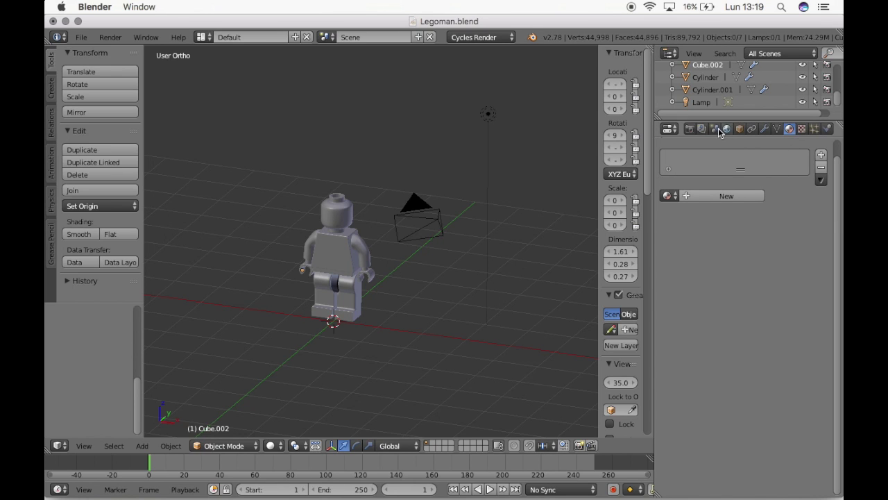
Review the Render settings: 1920 × 1080 px at 75%, frames 1–250 at 24 fps.
{"action": "left_click", "coordinate": [690, 131]}
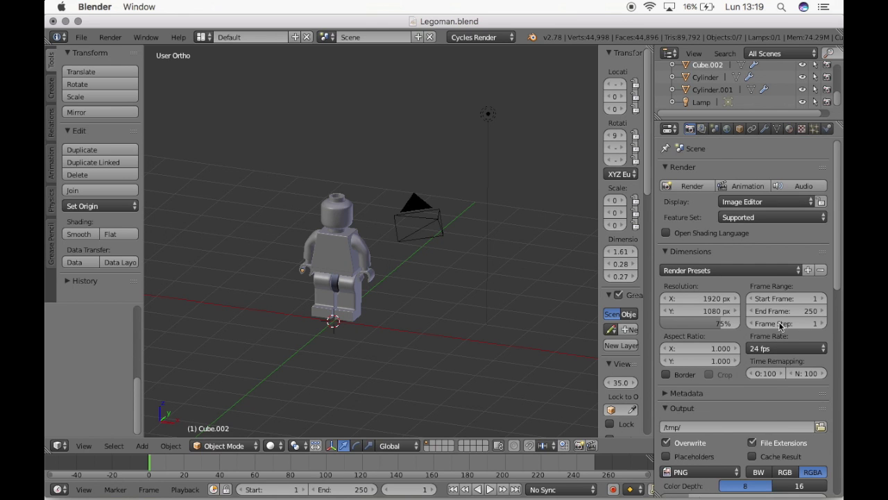
{"action": "scroll", "coordinate": [783, 308], "scroll_direction": "down", "scroll_amount": 5}
{"action": "scroll", "coordinate": [772, 351], "scroll_direction": "down", "scroll_amount": 2}
{"action": "scroll", "coordinate": [771, 351], "scroll_direction": "down", "scroll_amount": 5}
{"action": "scroll", "coordinate": [772, 351], "scroll_direction": "up", "scroll_amount": 10}
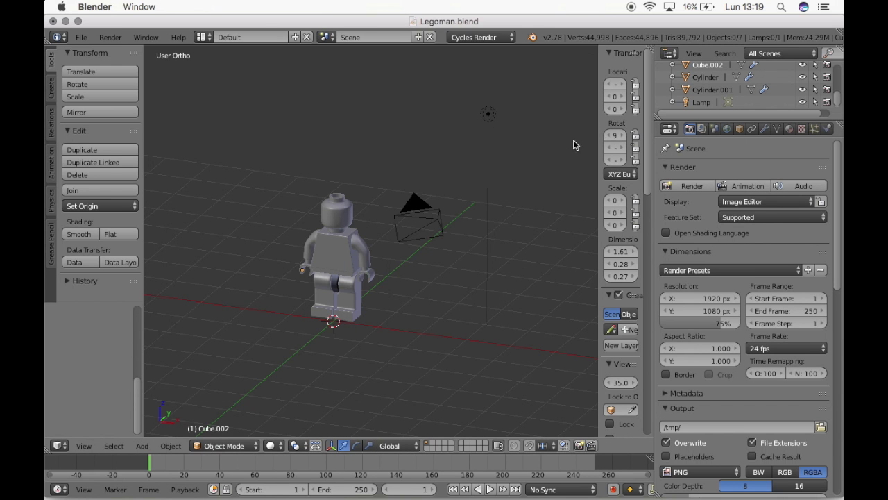
{"action": "scroll", "coordinate": [566, 209], "scroll_direction": "right", "scroll_amount": 3}
{"action": "scroll", "coordinate": [567, 209], "scroll_direction": "right", "scroll_amount": 3}
{"action": "scroll", "coordinate": [567, 209], "scroll_direction": "right", "scroll_amount": 3}
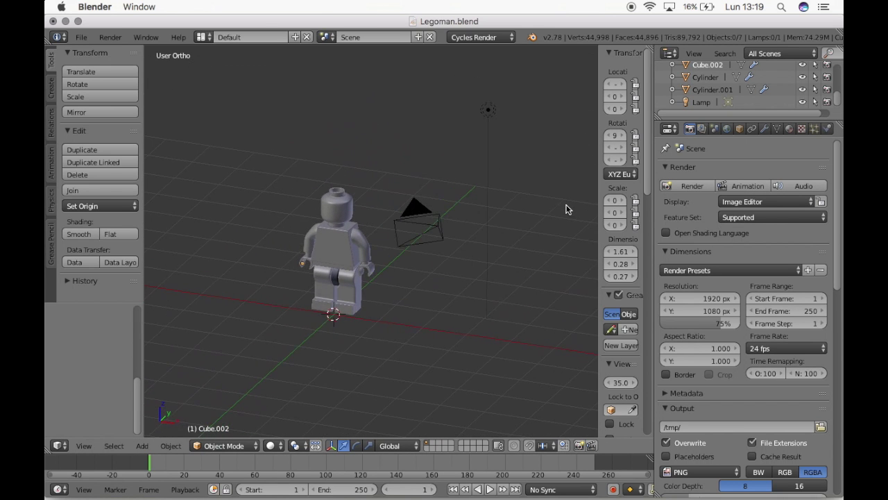
{"action": "scroll", "coordinate": [566, 209], "scroll_direction": "right", "scroll_amount": 3}
{"action": "scroll", "coordinate": [567, 209], "scroll_direction": "right", "scroll_amount": 3}
{"action": "scroll", "coordinate": [566, 209], "scroll_direction": "right", "scroll_amount": 3}
{"action": "scroll", "coordinate": [566, 209], "scroll_direction": "right", "scroll_amount": 3}
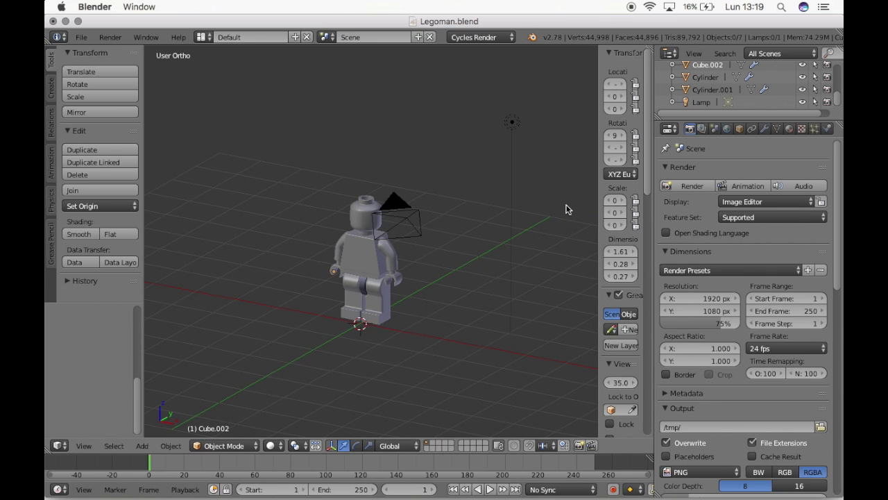
{"action": "scroll", "coordinate": [566, 209], "scroll_direction": "right", "scroll_amount": 2}
{"action": "scroll", "coordinate": [566, 209], "scroll_direction": "right", "scroll_amount": 3}
{"action": "scroll", "coordinate": [566, 209], "scroll_direction": "right", "scroll_amount": 3}
{"action": "scroll", "coordinate": [567, 209], "scroll_direction": "right", "scroll_amount": 3}
{"action": "scroll", "coordinate": [566, 209], "scroll_direction": "right", "scroll_amount": 3}
{"action": "scroll", "coordinate": [567, 209], "scroll_direction": "right", "scroll_amount": 3}
{"action": "scroll", "coordinate": [566, 209], "scroll_direction": "right", "scroll_amount": 3}
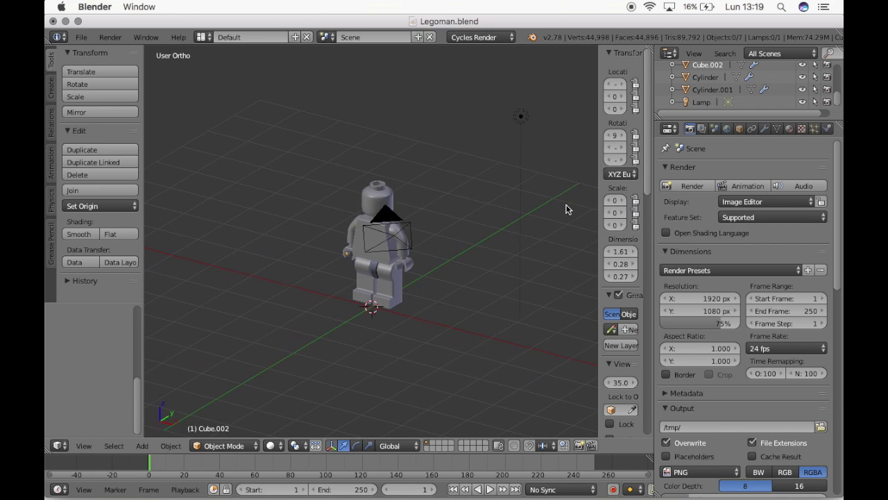
{"action": "scroll", "coordinate": [567, 209], "scroll_direction": "right", "scroll_amount": 3}
{"action": "scroll", "coordinate": [566, 209], "scroll_direction": "right", "scroll_amount": 3}
{"action": "scroll", "coordinate": [567, 209], "scroll_direction": "right", "scroll_amount": 3}
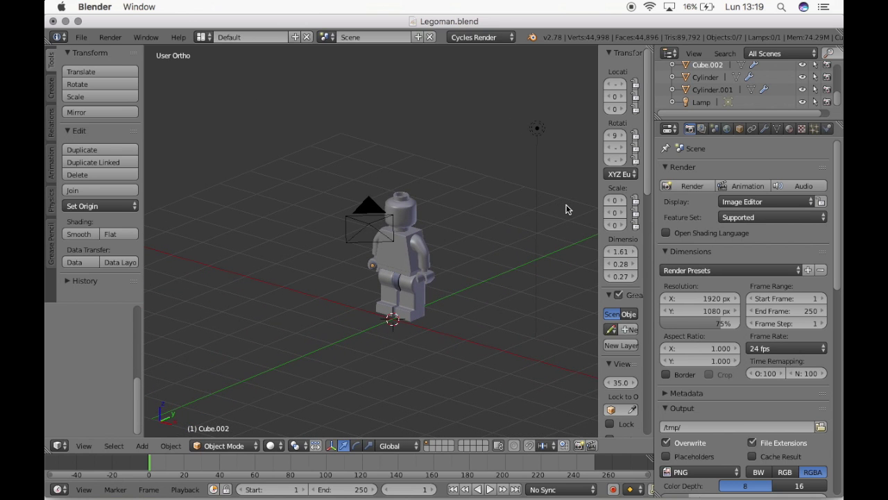
{"action": "scroll", "coordinate": [567, 209], "scroll_direction": "right", "scroll_amount": 2}
{"action": "scroll", "coordinate": [566, 209], "scroll_direction": "right", "scroll_amount": 3}
{"action": "scroll", "coordinate": [566, 209], "scroll_direction": "right", "scroll_amount": 2}
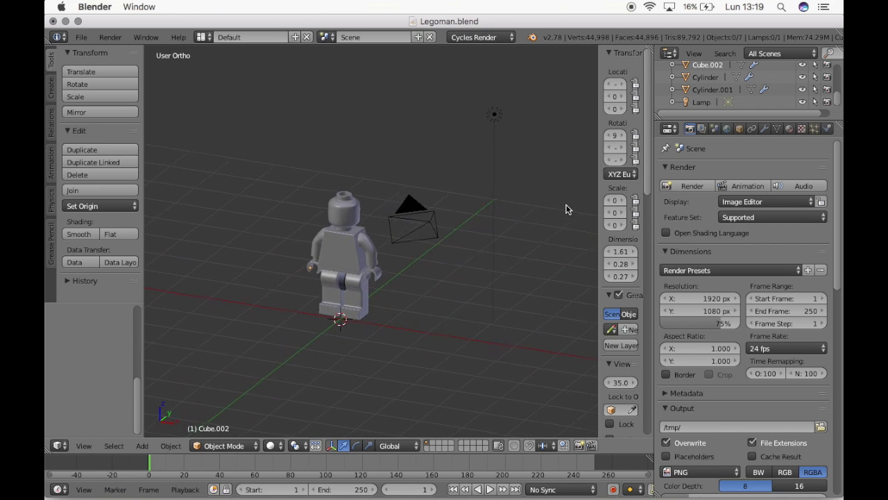
{"action": "scroll", "coordinate": [567, 209], "scroll_direction": "right", "scroll_amount": 3}
{"action": "scroll", "coordinate": [566, 209], "scroll_direction": "up", "scroll_amount": 2}
{"action": "scroll", "coordinate": [566, 209], "scroll_direction": "up", "scroll_amount": 2}
{"action": "scroll", "coordinate": [566, 209], "scroll_direction": "up", "scroll_amount": 2}
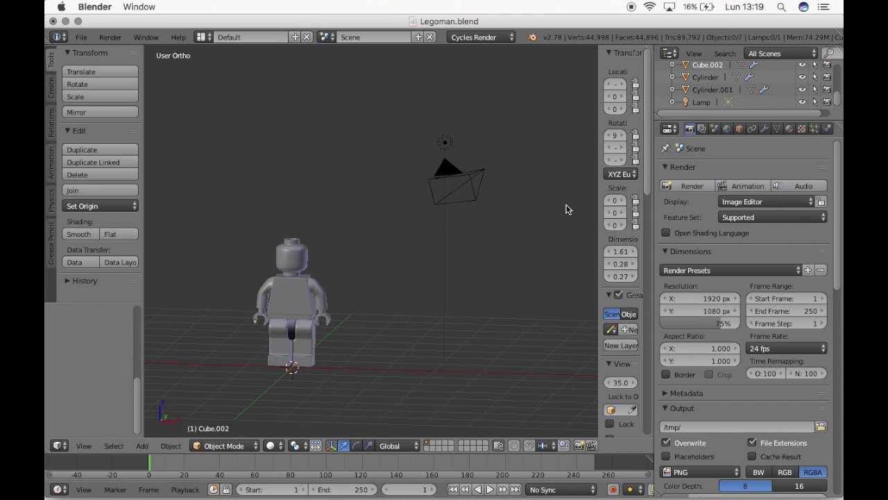
{"action": "scroll", "coordinate": [566, 209], "scroll_direction": "down", "scroll_amount": 2}
{"action": "scroll", "coordinate": [566, 209], "scroll_direction": "down", "scroll_amount": 2}
{"action": "scroll", "coordinate": [566, 209], "scroll_direction": "down", "scroll_amount": 2}
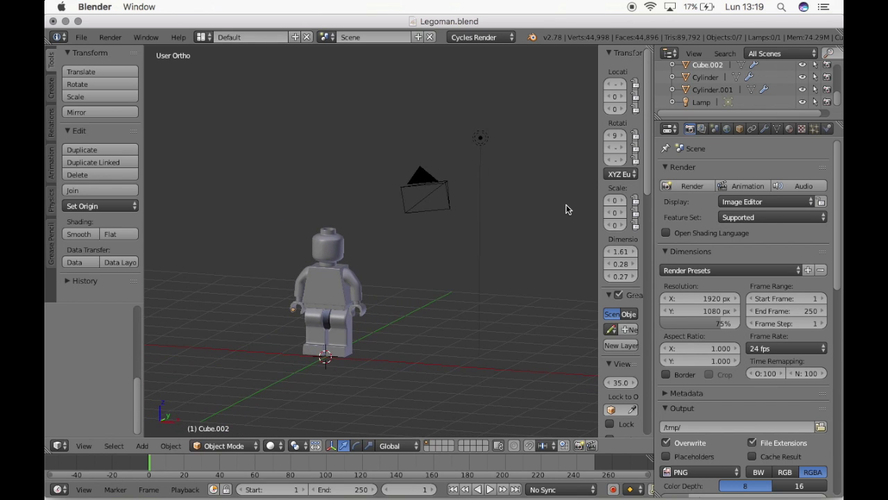
{"action": "scroll", "coordinate": [566, 209], "scroll_direction": "down", "scroll_amount": 2}
{"action": "scroll", "coordinate": [567, 209], "scroll_direction": "left", "scroll_amount": 3}
{"action": "scroll", "coordinate": [567, 208], "scroll_direction": "down", "scroll_amount": 2}
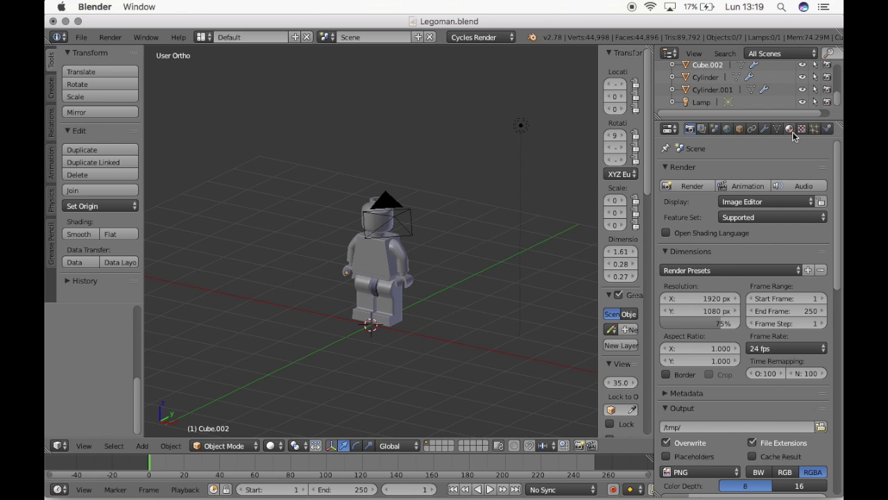
{"action": "scroll", "coordinate": [474, 206], "scroll_direction": "left", "scroll_amount": 2}
{"action": "scroll", "coordinate": [474, 205], "scroll_direction": "left", "scroll_amount": 2}
{"action": "scroll", "coordinate": [474, 205], "scroll_direction": "left", "scroll_amount": 2}
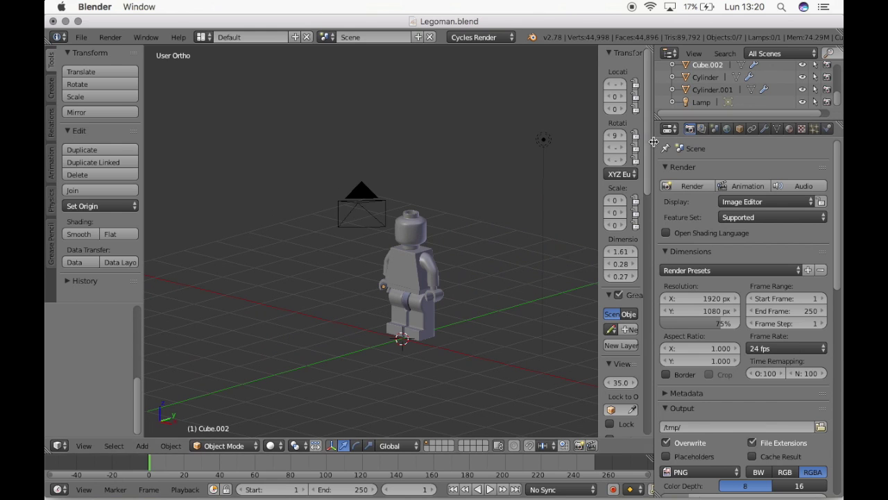
{"action": "scroll", "coordinate": [455, 226], "scroll_direction": "right", "scroll_amount": 2}
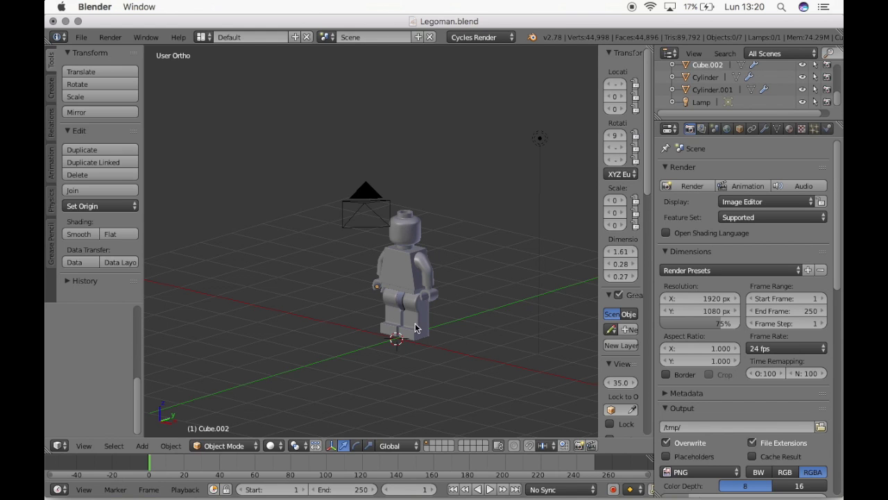
{"action": "scroll", "coordinate": [457, 297], "scroll_direction": "right", "scroll_amount": 2}
{"action": "scroll", "coordinate": [457, 297], "scroll_direction": "right", "scroll_amount": 3}
{"action": "scroll", "coordinate": [457, 297], "scroll_direction": "right", "scroll_amount": 2}
{"action": "scroll", "coordinate": [457, 296], "scroll_direction": "right", "scroll_amount": 2}
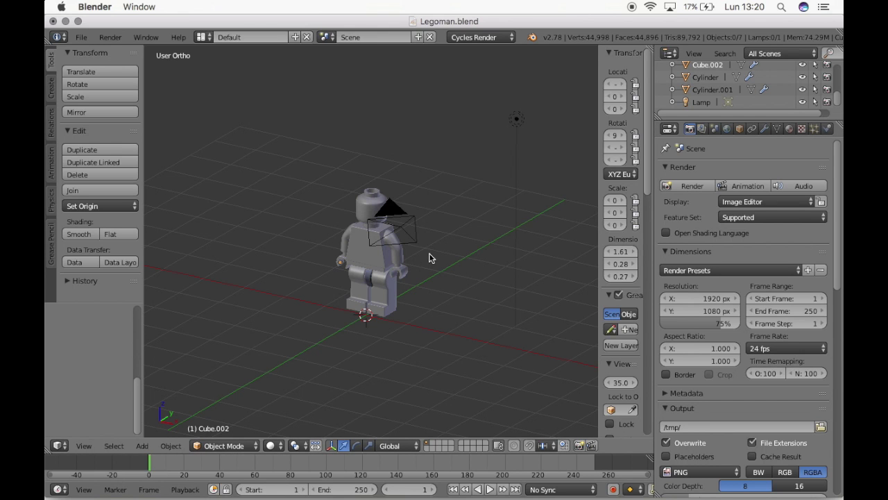
{"action": "scroll", "coordinate": [429, 254], "scroll_direction": "left", "scroll_amount": 3}
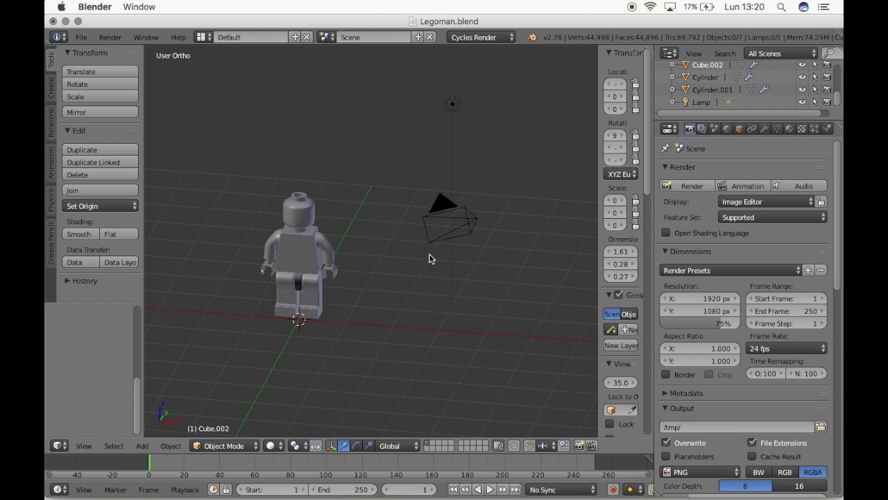
{"action": "scroll", "coordinate": [429, 254], "scroll_direction": "left", "scroll_amount": 2}
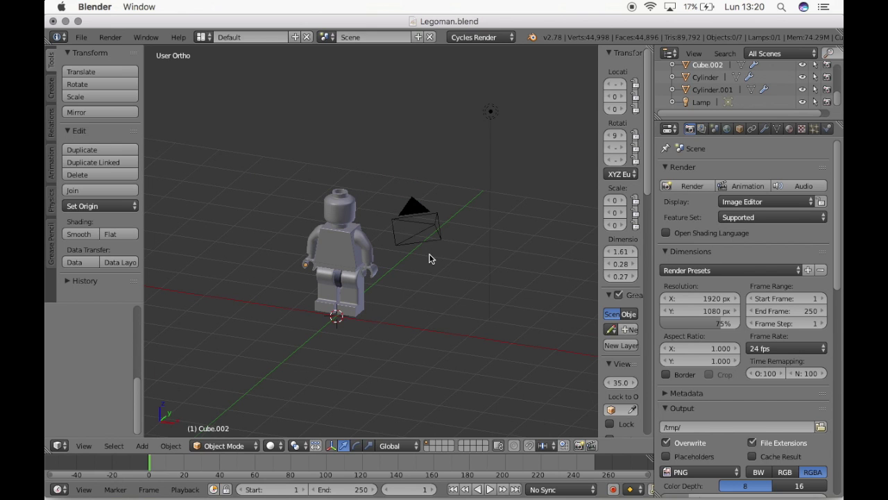
{"action": "key", "text": "KP_0"}
{"action": "scroll", "coordinate": [403, 254], "scroll_direction": "up", "scroll_amount": 4}
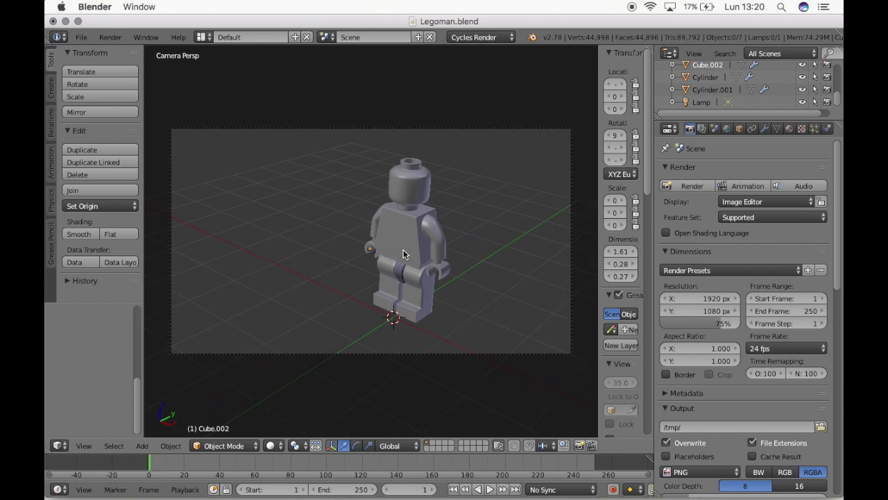
{"action": "scroll", "coordinate": [404, 254], "scroll_direction": "down", "scroll_amount": 1}
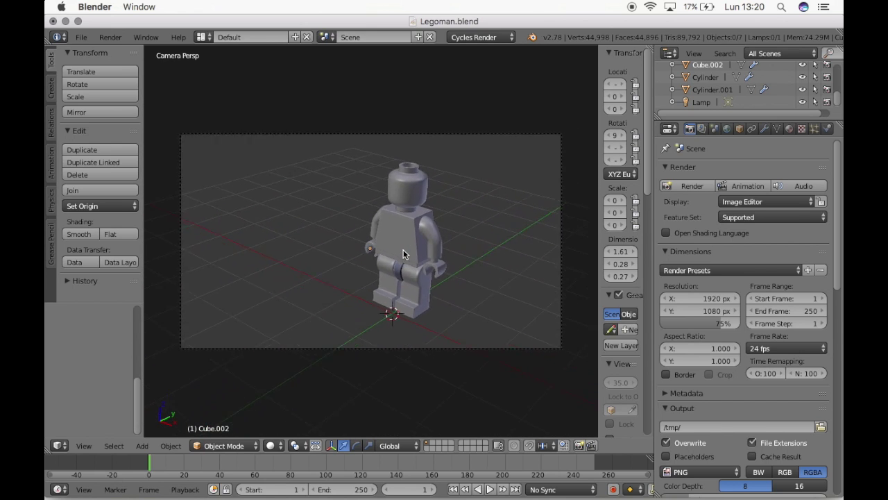
{"action": "scroll", "coordinate": [403, 254], "scroll_direction": "down", "scroll_amount": 1}
{"action": "scroll", "coordinate": [403, 255], "scroll_direction": "down", "scroll_amount": 2}
{"action": "key", "text": "KP_0"}
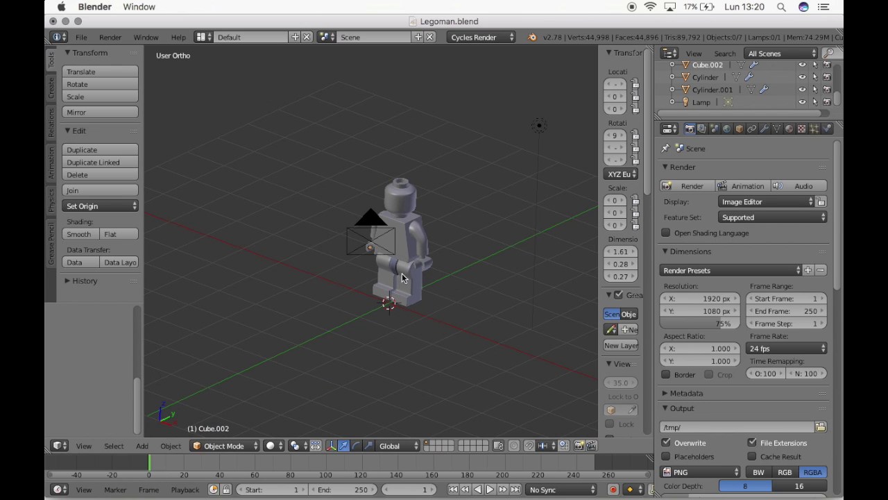
{"action": "scroll", "coordinate": [400, 282], "scroll_direction": "right", "scroll_amount": 3}
{"action": "scroll", "coordinate": [400, 281], "scroll_direction": "right", "scroll_amount": 3}
{"action": "scroll", "coordinate": [401, 281], "scroll_direction": "right", "scroll_amount": 3}
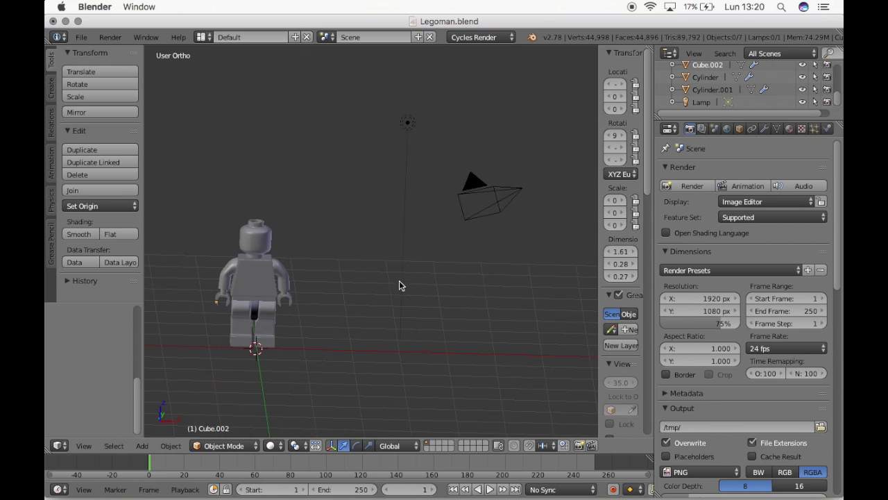
Select the scene camera.
{"action": "right_click", "coordinate": [523, 190]}
{"action": "scroll", "coordinate": [569, 231], "scroll_direction": "right", "scroll_amount": 1}
{"action": "scroll", "coordinate": [569, 231], "scroll_direction": "left", "scroll_amount": 2}
{"action": "scroll", "coordinate": [569, 232], "scroll_direction": "left", "scroll_amount": 3}
{"action": "scroll", "coordinate": [570, 231], "scroll_direction": "left", "scroll_amount": 1}
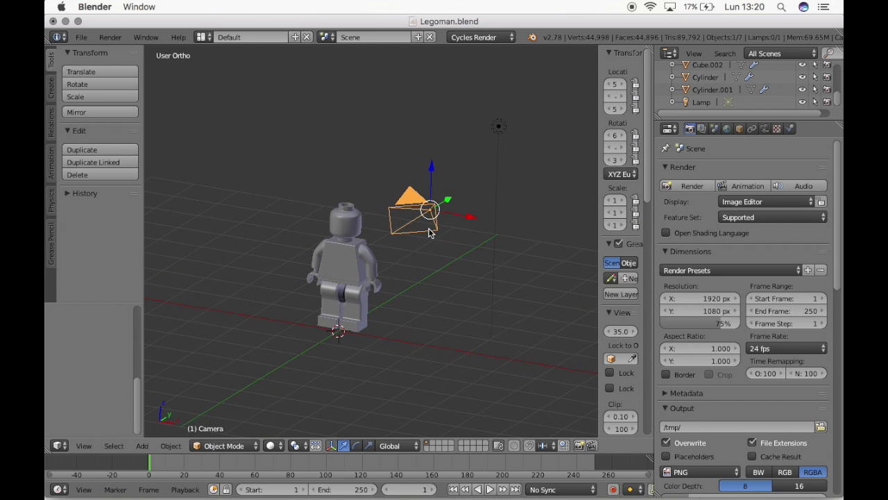
{"action": "scroll", "coordinate": [431, 233], "scroll_direction": "left", "scroll_amount": 2}
{"action": "scroll", "coordinate": [429, 231], "scroll_direction": "left", "scroll_amount": 2}
{"action": "scroll", "coordinate": [429, 231], "scroll_direction": "left", "scroll_amount": 2}
{"action": "scroll", "coordinate": [429, 231], "scroll_direction": "left", "scroll_amount": 1}
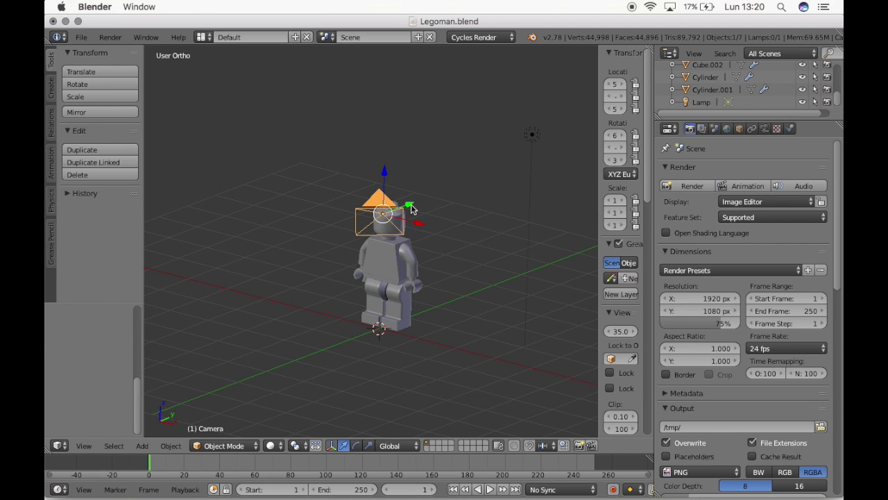
Test-shift the camera right, undo it, and view through the camera to check framing.
{"action": "left_click_drag", "start_coordinate": [412, 209], "coordinate": [432, 220]}
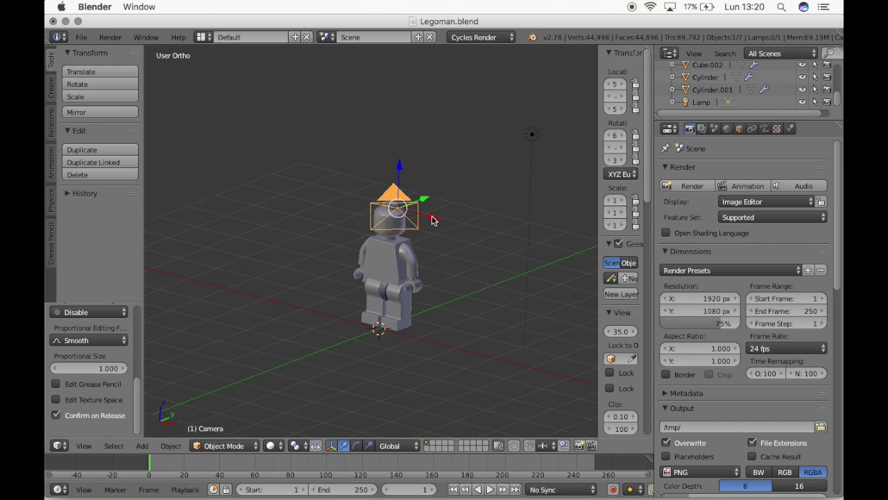
{"action": "key", "text": "ctrl+z"}
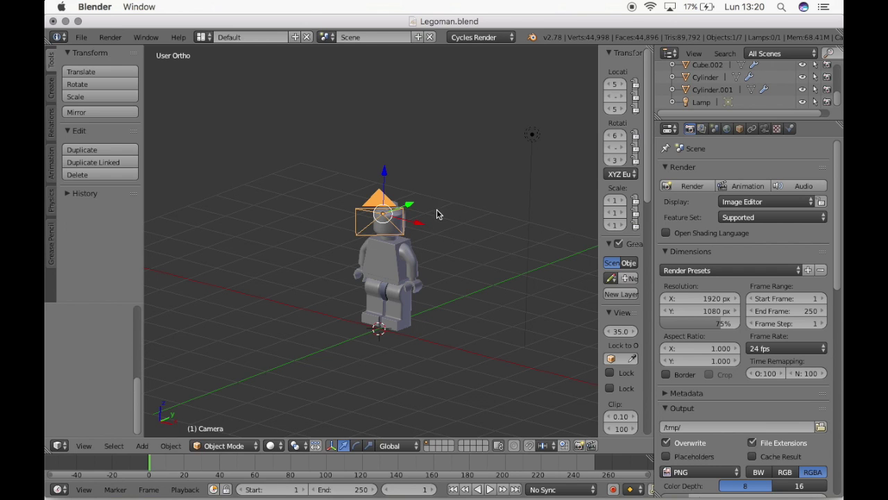
{"action": "key", "text": "KP_0"}
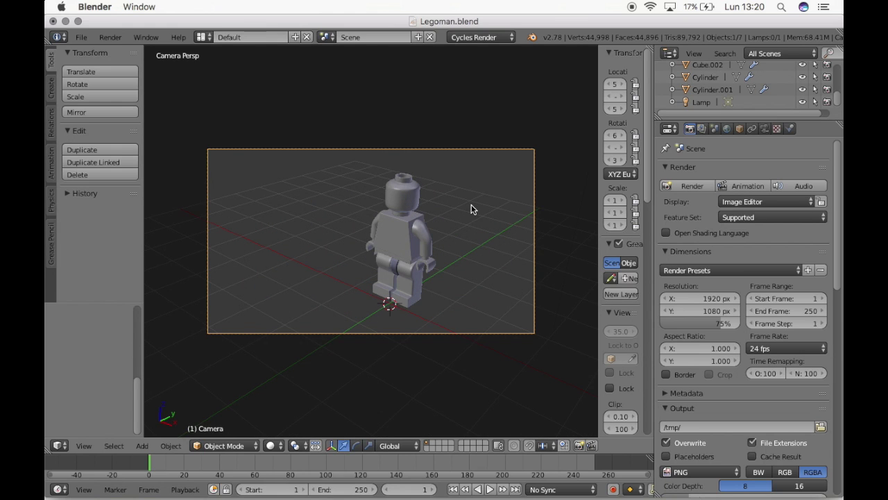
Rotate the camera to centre the figure, then place the 3D cursor up-right of it.
{"action": "key", "text": "r"}
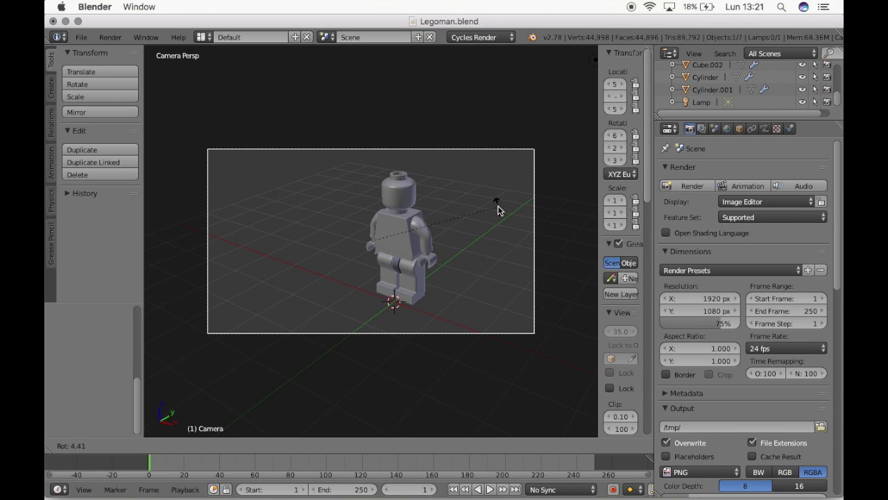
{"action": "key", "text": "y"}
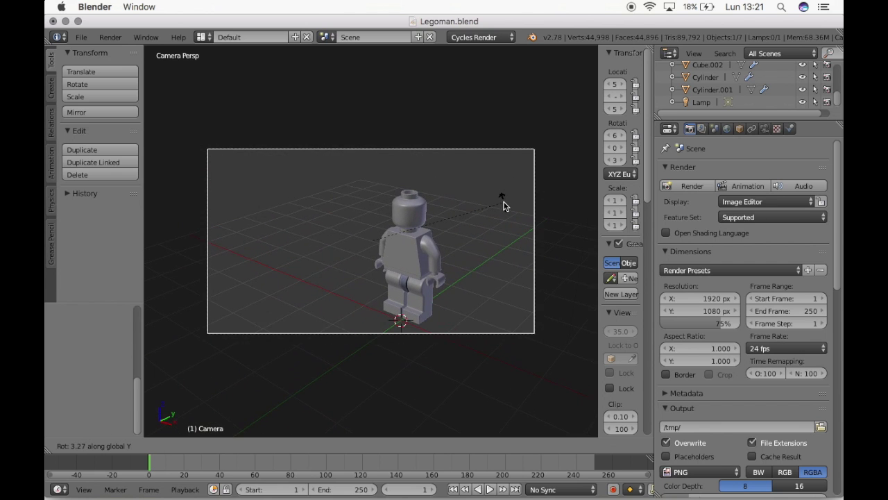
{"action": "key", "text": "z"}
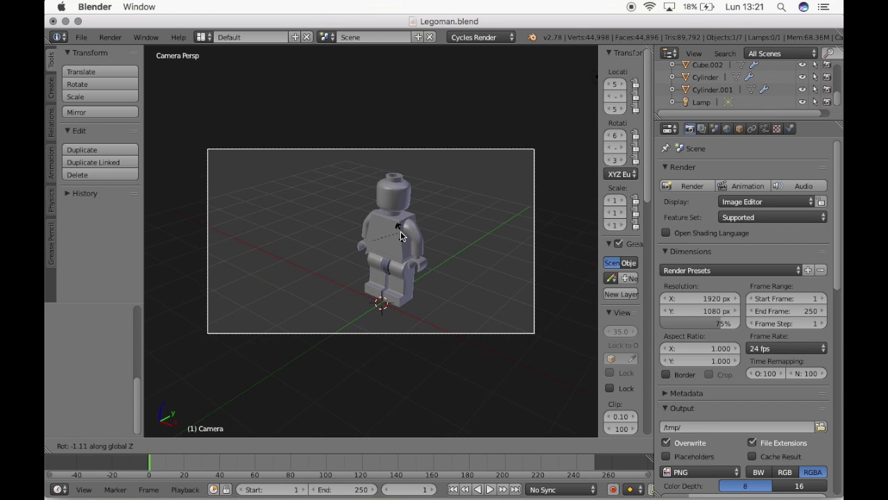
{"action": "key", "text": "x"}
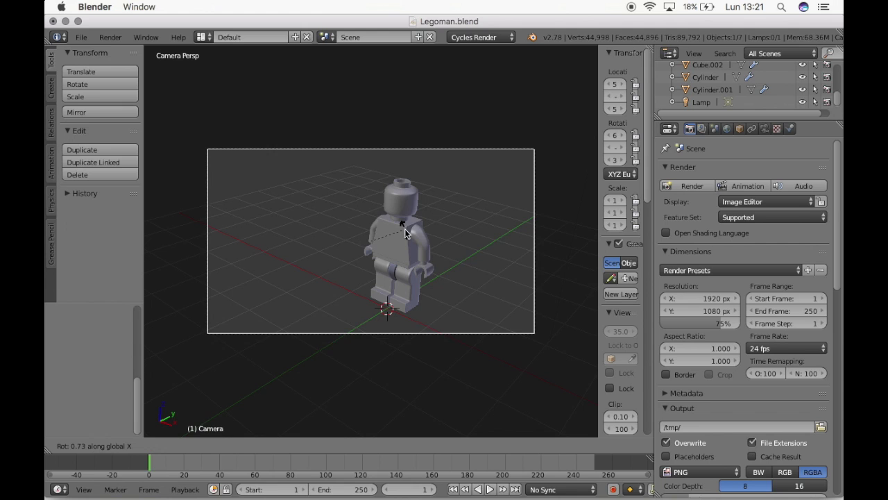
{"action": "left_click", "coordinate": [405, 234]}
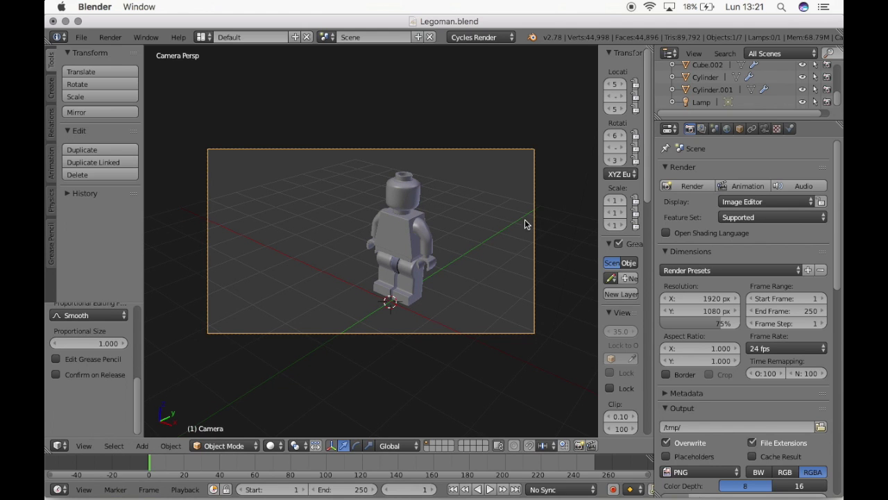
{"action": "left_click", "coordinate": [500, 124]}
From Front Ortho, orbit to show figure, camera and lamp, and select the lamp.
{"action": "key", "text": "KP_1"}
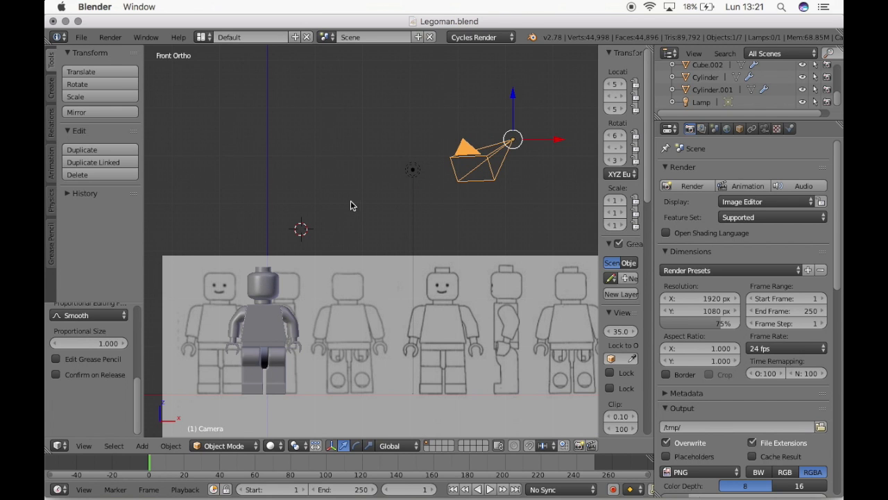
{"action": "scroll", "coordinate": [339, 205], "scroll_direction": "down", "scroll_amount": 3}
{"action": "scroll", "coordinate": [339, 205], "scroll_direction": "right", "scroll_amount": 3}
{"action": "scroll", "coordinate": [339, 205], "scroll_direction": "right", "scroll_amount": 3}
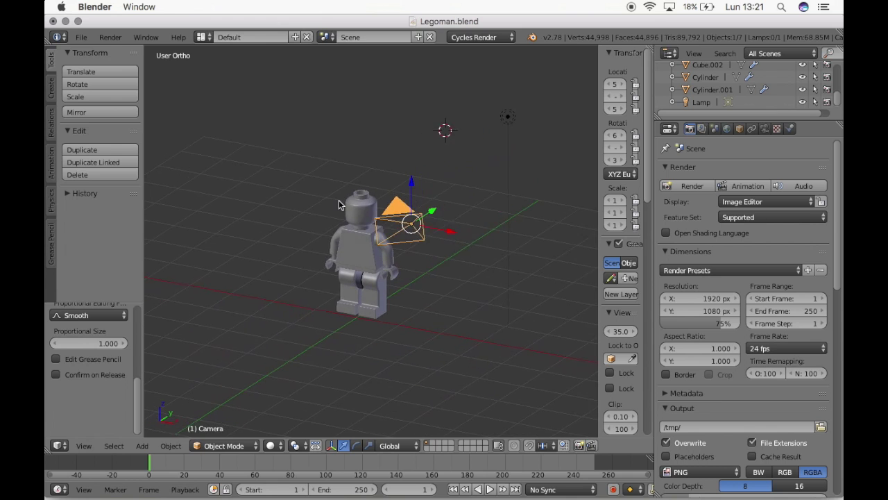
{"action": "scroll", "coordinate": [339, 204], "scroll_direction": "down", "scroll_amount": 1}
{"action": "scroll", "coordinate": [339, 205], "scroll_direction": "down", "scroll_amount": 1}
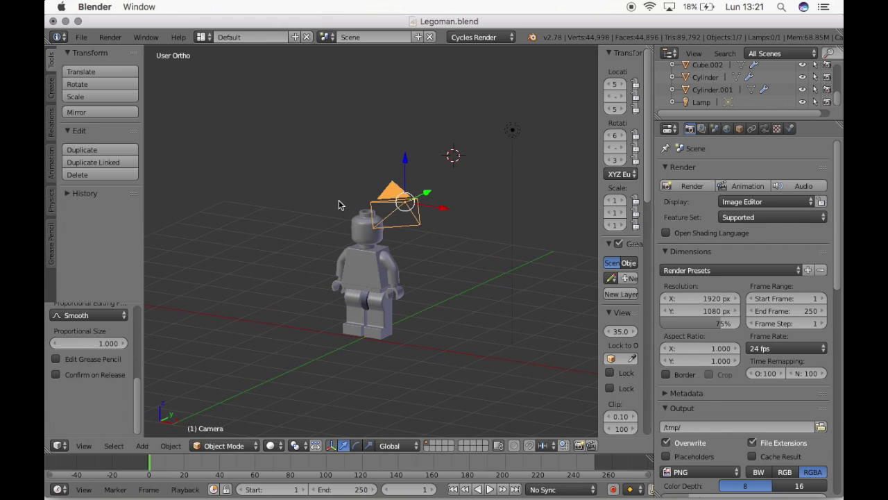
{"action": "right_click", "coordinate": [513, 132]}
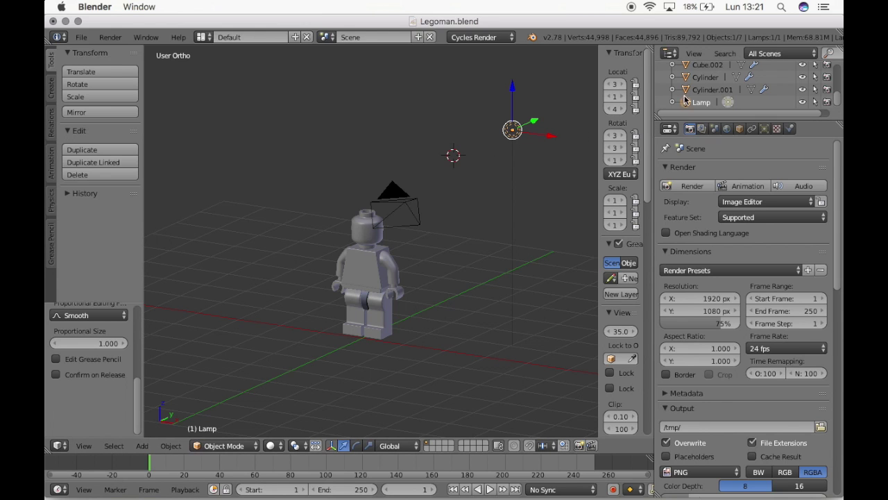
Open the lamp's data settings and browse its custom properties and lamp data blocks.
{"action": "left_click", "coordinate": [766, 130]}
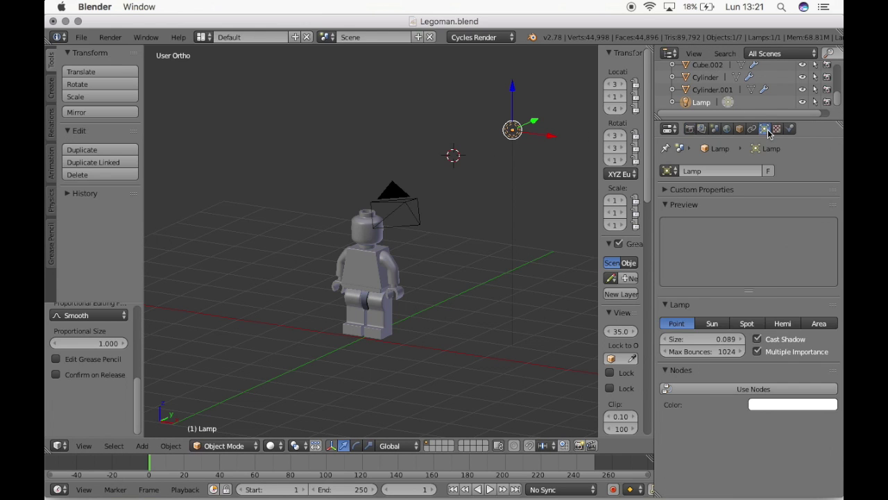
{"action": "left_click", "coordinate": [663, 191]}
{"action": "left_click", "coordinate": [664, 190]}
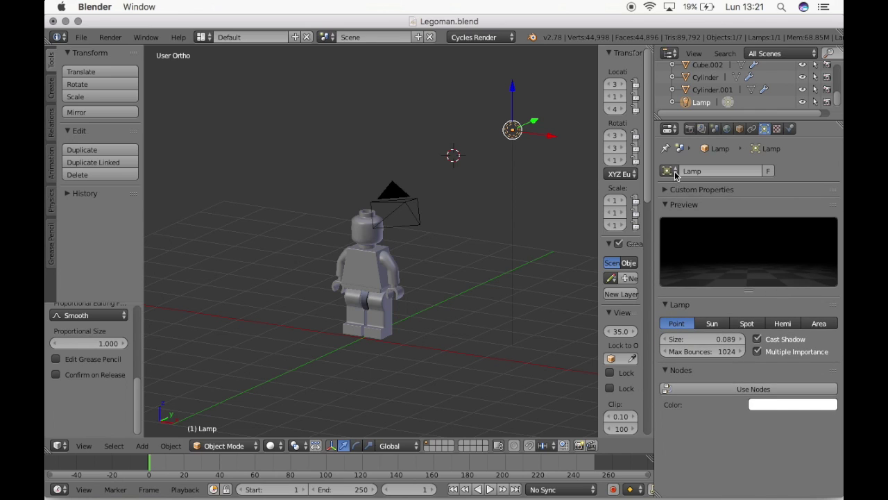
{"action": "left_click", "coordinate": [669, 170]}
Try the Sun, Spot, Hemi and Area lamp types, then return the lamp to Point.
{"action": "left_click", "coordinate": [712, 324]}
{"action": "left_click", "coordinate": [745, 325]}
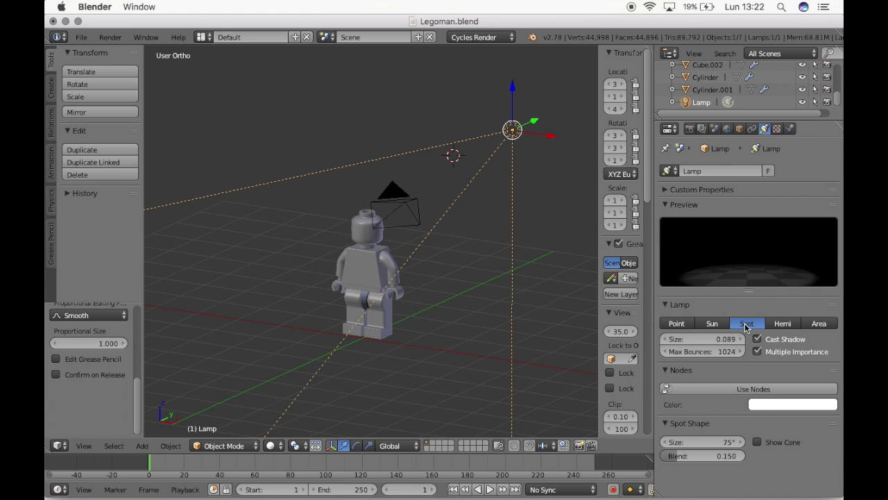
{"action": "left_click", "coordinate": [784, 326]}
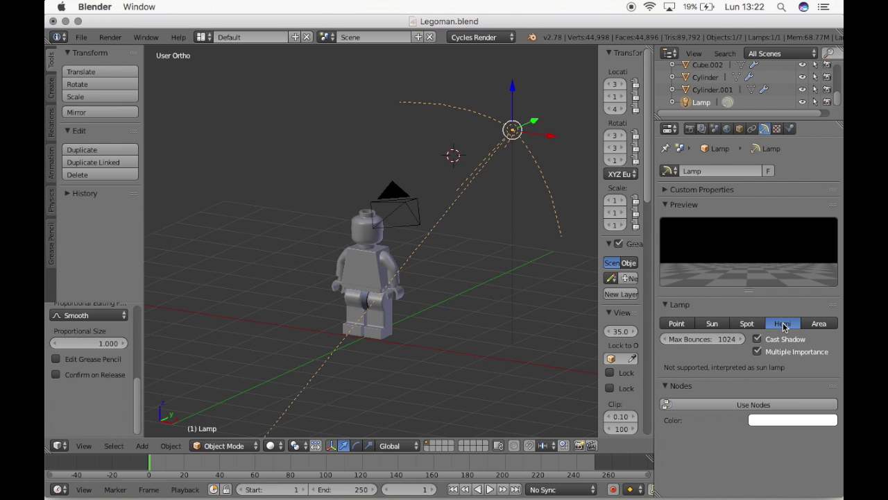
{"action": "scroll", "coordinate": [545, 191], "scroll_direction": "up", "scroll_amount": 5}
{"action": "scroll", "coordinate": [544, 187], "scroll_direction": "up", "scroll_amount": 5}
{"action": "scroll", "coordinate": [544, 187], "scroll_direction": "down", "scroll_amount": 3}
{"action": "scroll", "coordinate": [543, 188], "scroll_direction": "down", "scroll_amount": 3}
{"action": "scroll", "coordinate": [544, 187], "scroll_direction": "down", "scroll_amount": 3}
{"action": "scroll", "coordinate": [544, 188], "scroll_direction": "down", "scroll_amount": 3}
{"action": "scroll", "coordinate": [544, 193], "scroll_direction": "down", "scroll_amount": 2}
{"action": "scroll", "coordinate": [543, 192], "scroll_direction": "up", "scroll_amount": 5}
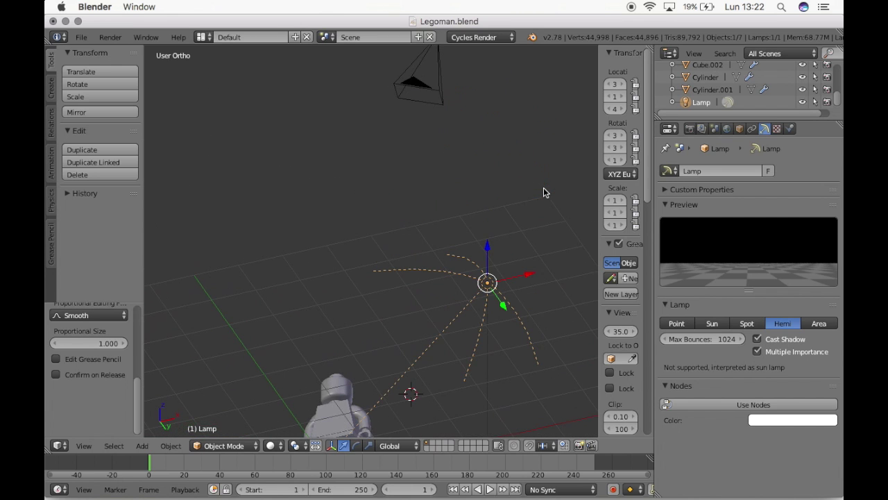
{"action": "left_click", "coordinate": [820, 327]}
{"action": "scroll", "coordinate": [537, 372], "scroll_direction": "down", "scroll_amount": 3}
{"action": "scroll", "coordinate": [537, 375], "scroll_direction": "down", "scroll_amount": 2}
{"action": "scroll", "coordinate": [538, 375], "scroll_direction": "down", "scroll_amount": 2}
{"action": "scroll", "coordinate": [538, 374], "scroll_direction": "up", "scroll_amount": 4}
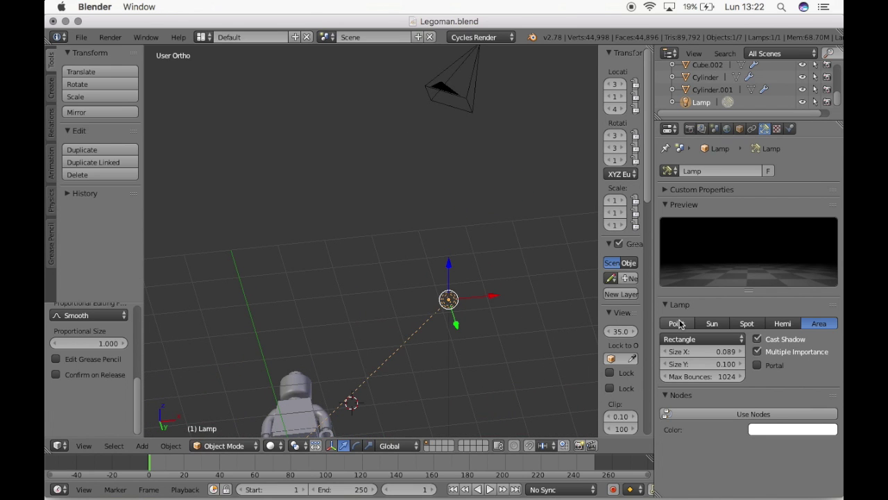
{"action": "left_click", "coordinate": [676, 323]}
Orbit around the figure and select the head cylinder to show its mesh settings.
{"action": "scroll", "coordinate": [509, 318], "scroll_direction": "left", "scroll_amount": 3}
{"action": "scroll", "coordinate": [509, 317], "scroll_direction": "left", "scroll_amount": 3}
{"action": "scroll", "coordinate": [509, 318], "scroll_direction": "left", "scroll_amount": 3}
{"action": "scroll", "coordinate": [510, 318], "scroll_direction": "down", "scroll_amount": 2}
{"action": "scroll", "coordinate": [510, 319], "scroll_direction": "up", "scroll_amount": 2}
{"action": "scroll", "coordinate": [509, 318], "scroll_direction": "down", "scroll_amount": 3}
{"action": "scroll", "coordinate": [509, 319], "scroll_direction": "up", "scroll_amount": 3}
{"action": "scroll", "coordinate": [509, 318], "scroll_direction": "left", "scroll_amount": 3}
{"action": "scroll", "coordinate": [510, 319], "scroll_direction": "left", "scroll_amount": 3}
{"action": "scroll", "coordinate": [510, 319], "scroll_direction": "left", "scroll_amount": 2}
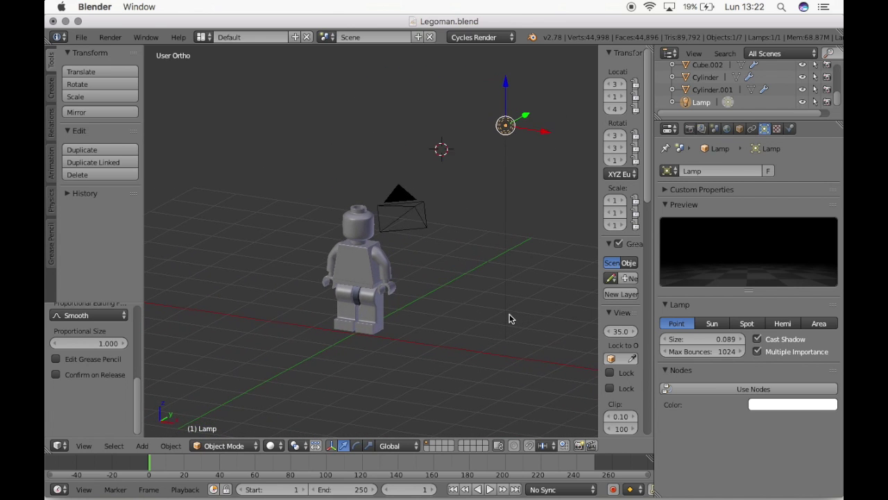
{"action": "scroll", "coordinate": [509, 318], "scroll_direction": "left", "scroll_amount": 2}
{"action": "scroll", "coordinate": [509, 319], "scroll_direction": "left", "scroll_amount": 3}
{"action": "scroll", "coordinate": [509, 319], "scroll_direction": "left", "scroll_amount": 3}
{"action": "scroll", "coordinate": [510, 318], "scroll_direction": "left", "scroll_amount": 1}
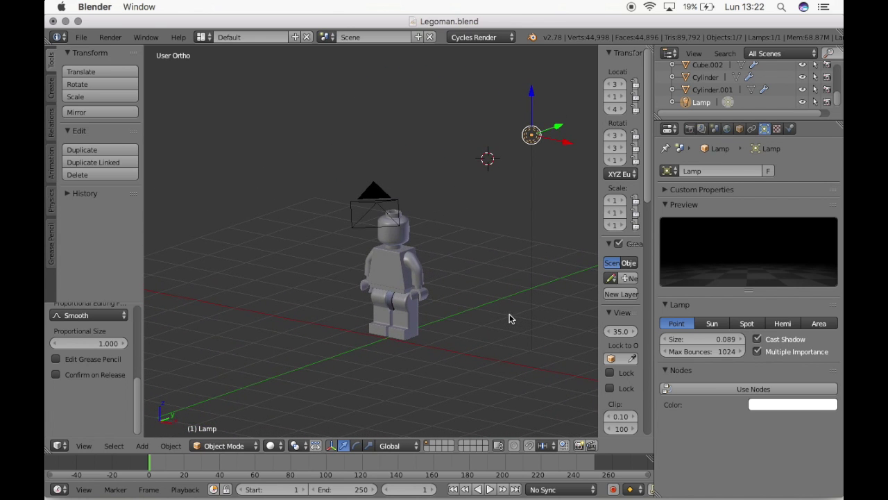
{"action": "scroll", "coordinate": [509, 319], "scroll_direction": "left", "scroll_amount": 1}
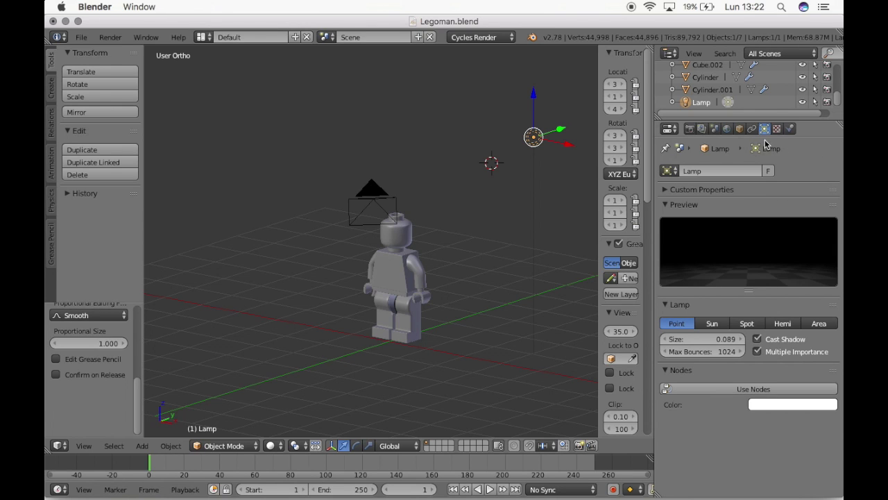
{"action": "right_click", "coordinate": [401, 248]}
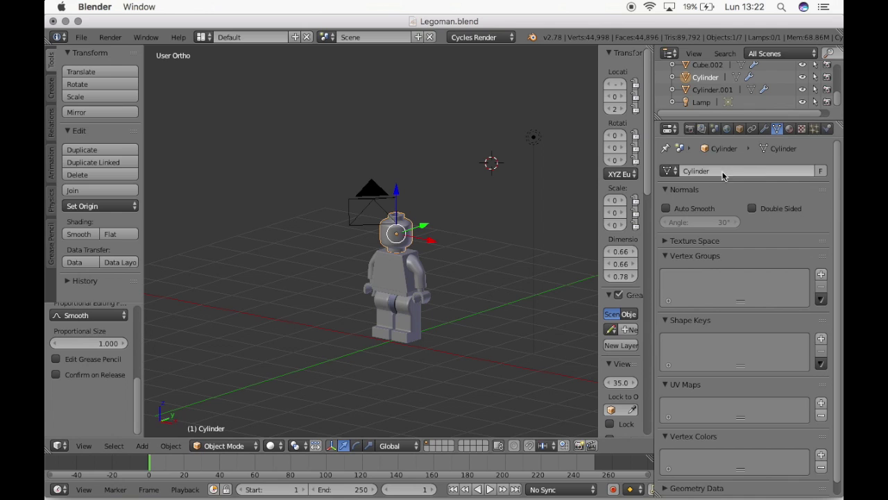
Lower the render resolution scale from 75% to 23%, then orbit around the figure.
{"action": "left_click", "coordinate": [691, 130]}
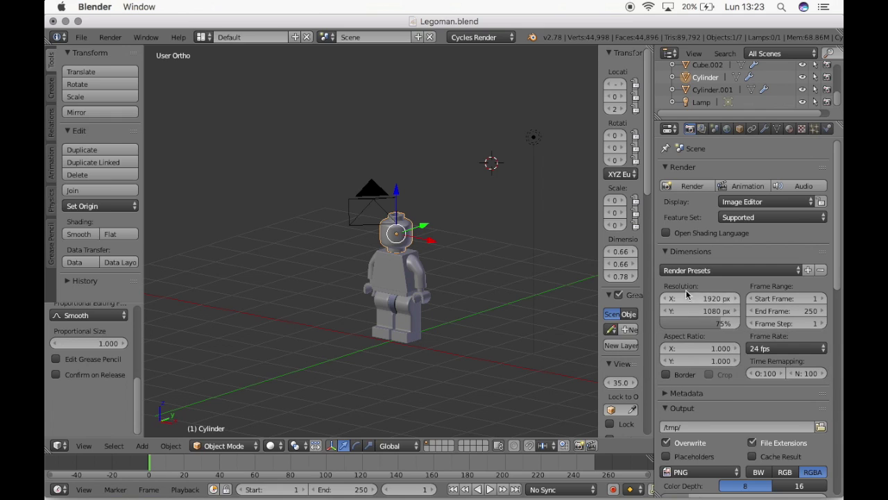
{"action": "left_click_drag", "start_coordinate": [719, 329], "coordinate": [684, 329]}
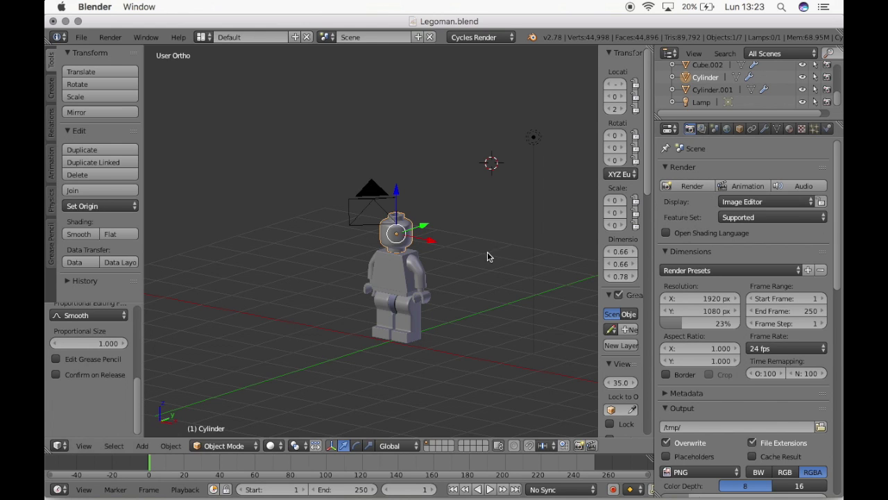
{"action": "middle_click_drag", "start_coordinate": [506, 249], "coordinate": [589, 201]}
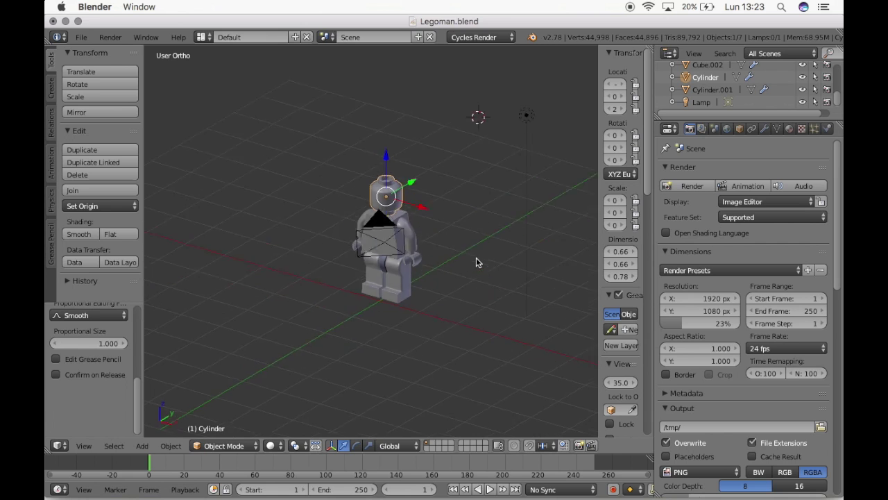
{"action": "left_click", "coordinate": [684, 188]}
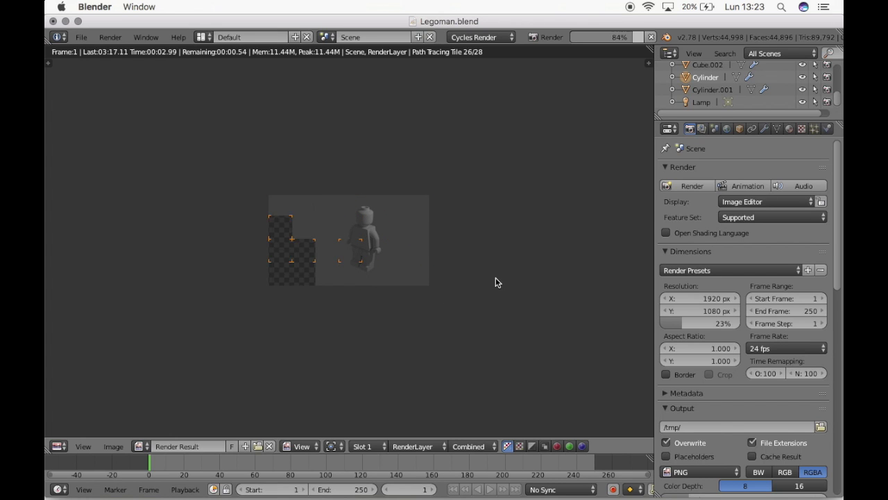
{"action": "scroll", "coordinate": [400, 238], "scroll_direction": "up", "scroll_amount": 1}
{"action": "scroll", "coordinate": [401, 238], "scroll_direction": "up", "scroll_amount": 1}
{"action": "scroll", "coordinate": [401, 238], "scroll_direction": "up", "scroll_amount": 1}
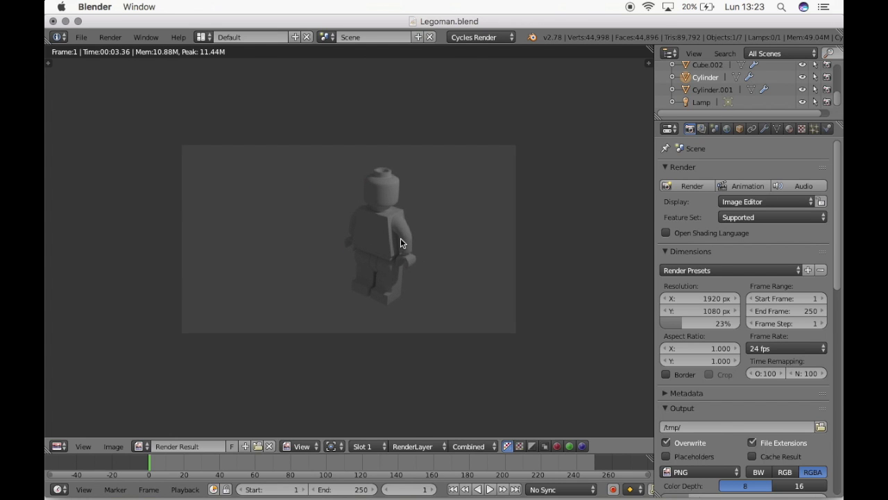
{"action": "scroll", "coordinate": [401, 243], "scroll_direction": "up", "scroll_amount": 1}
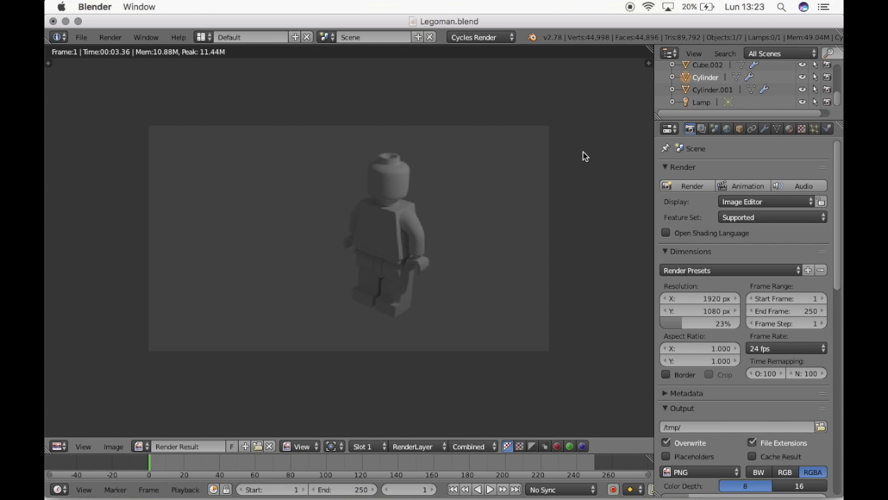
{"action": "key", "text": "Escape"}
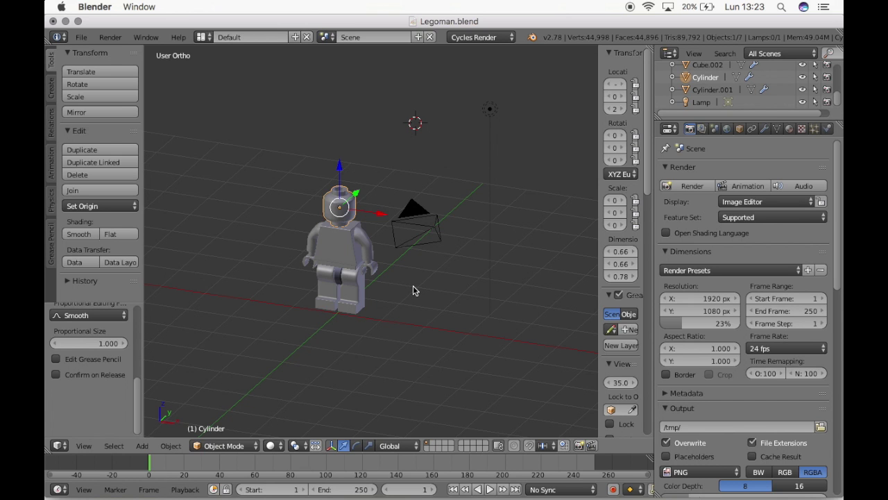
{"action": "scroll", "coordinate": [413, 290], "scroll_direction": "left", "scroll_amount": 10}
{"action": "scroll", "coordinate": [413, 290], "scroll_direction": "left", "scroll_amount": 5}
{"action": "scroll", "coordinate": [413, 290], "scroll_direction": "left", "scroll_amount": 5}
{"action": "scroll", "coordinate": [414, 290], "scroll_direction": "left", "scroll_amount": 5}
{"action": "scroll", "coordinate": [413, 290], "scroll_direction": "left", "scroll_amount": 5}
{"action": "scroll", "coordinate": [413, 290], "scroll_direction": "left", "scroll_amount": 2}
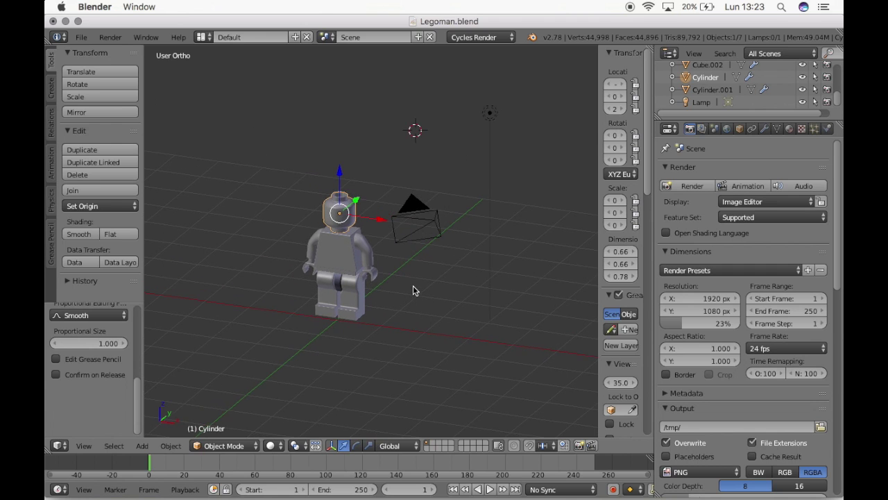
{"action": "scroll", "coordinate": [412, 290], "scroll_direction": "left", "scroll_amount": 2}
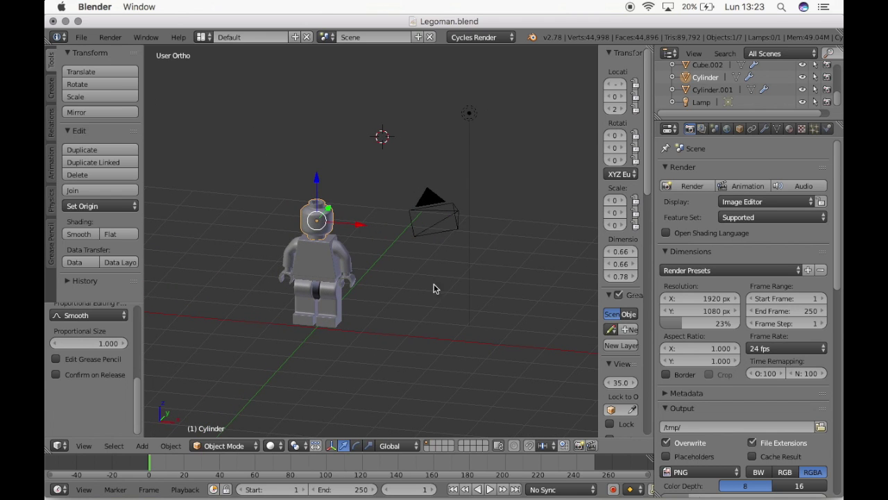
{"action": "scroll", "coordinate": [489, 275], "scroll_direction": "down", "scroll_amount": 3}
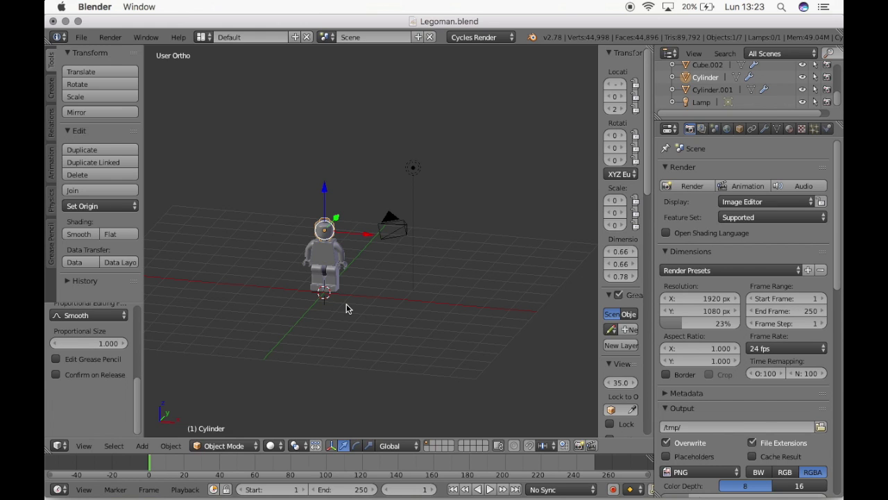
{"action": "scroll", "coordinate": [333, 298], "scroll_direction": "up", "scroll_amount": 2}
{"action": "scroll", "coordinate": [333, 298], "scroll_direction": "up", "scroll_amount": 2}
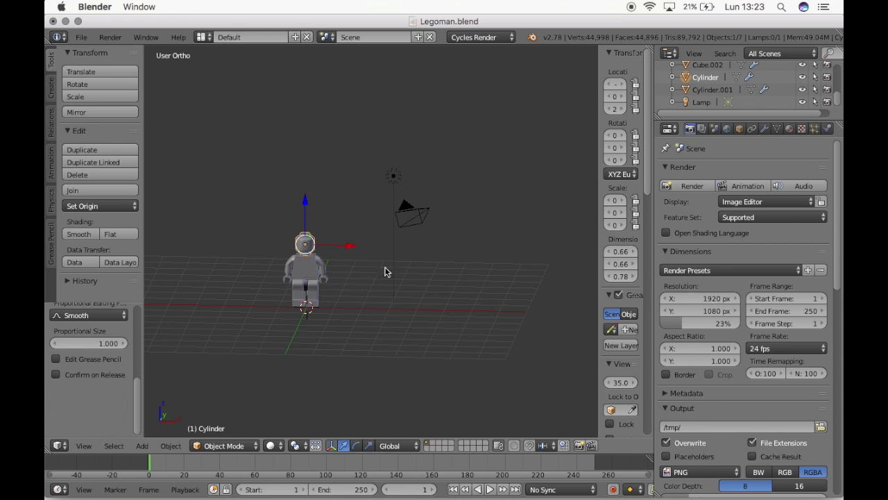
{"action": "key", "text": "a"}
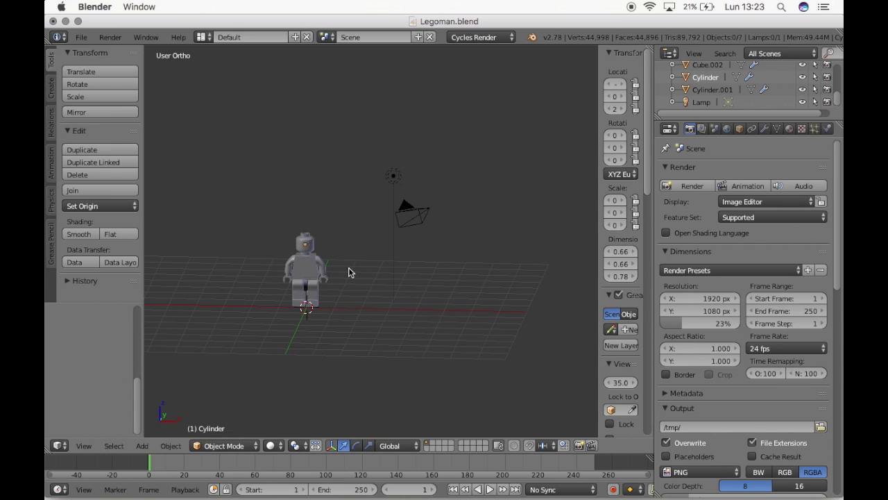
Add and undo a test plane, then switch to Top view with the Add menu showing.
{"action": "key", "text": "shift+a"}
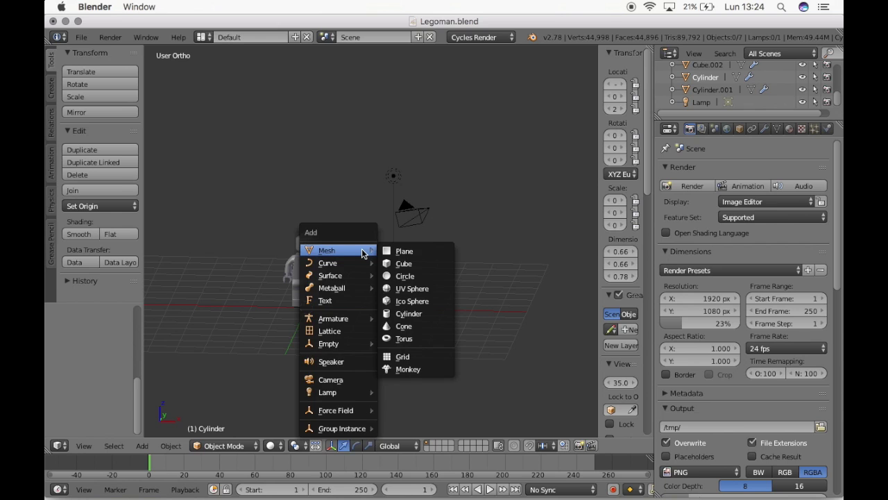
{"action": "left_click", "coordinate": [396, 252]}
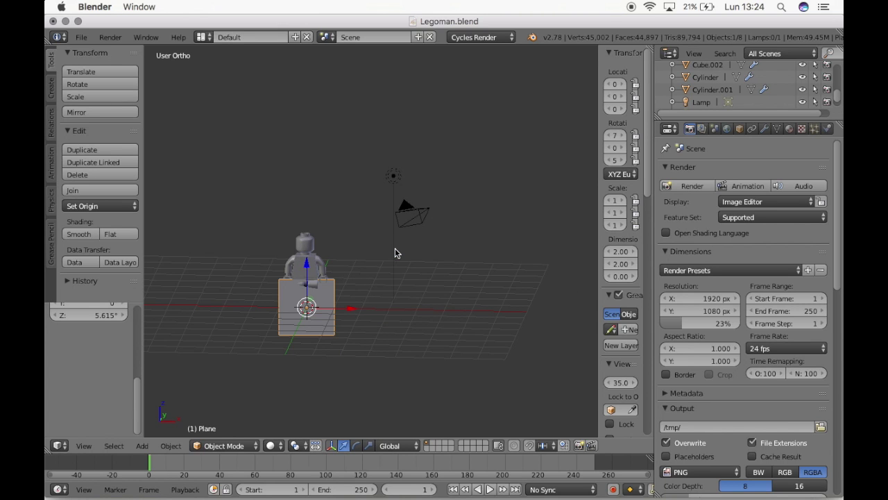
{"action": "key", "text": "ctrl+z"}
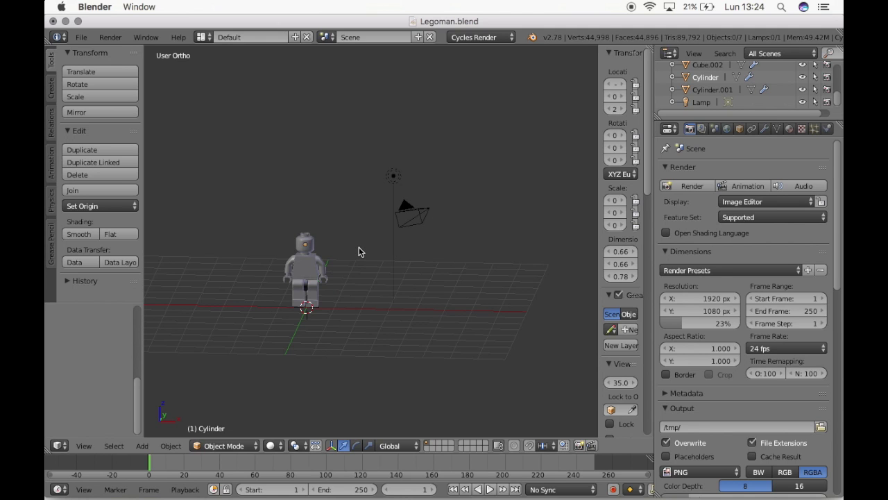
{"action": "key", "text": "KP_7"}
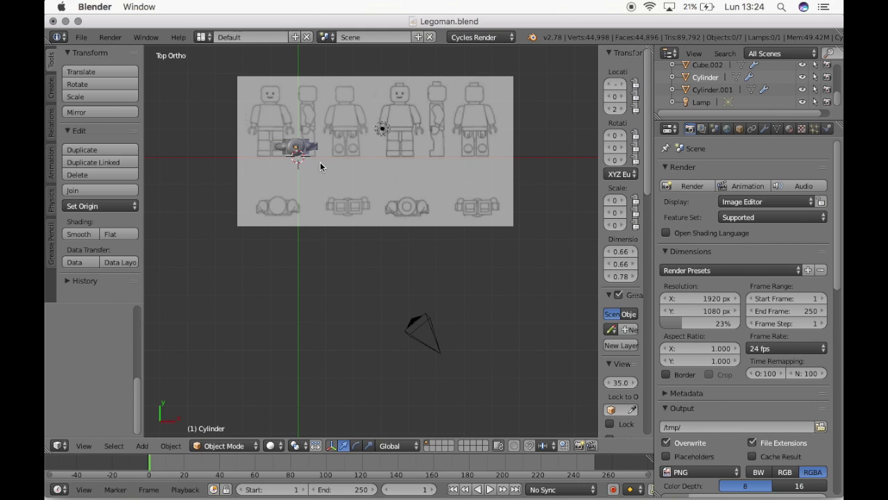
{"action": "key", "text": "shift+a"}
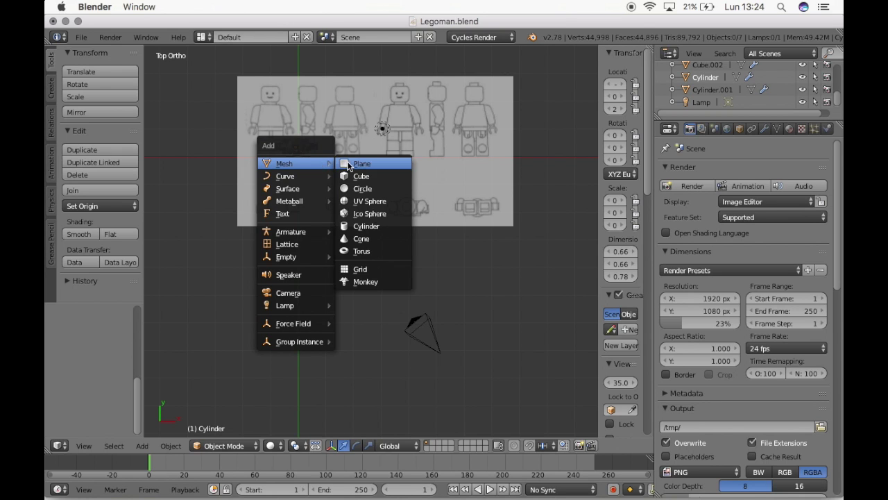
Add a plane and scale it about 4.5 times into a floor under the figure.
{"action": "left_click", "coordinate": [342, 164]}
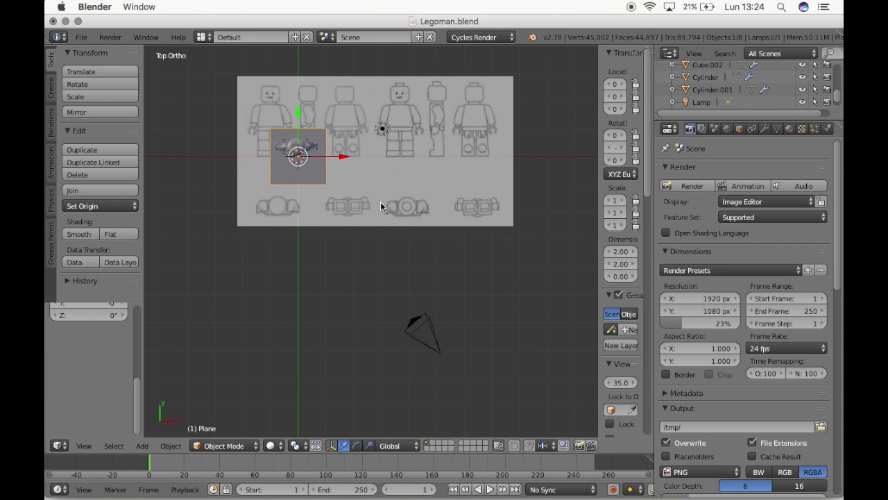
{"action": "scroll", "coordinate": [383, 202], "scroll_direction": "down", "scroll_amount": 2}
{"action": "scroll", "coordinate": [383, 203], "scroll_direction": "down", "scroll_amount": 4}
{"action": "scroll", "coordinate": [383, 204], "scroll_direction": "down", "scroll_amount": 3}
{"action": "scroll", "coordinate": [383, 203], "scroll_direction": "down", "scroll_amount": 2}
{"action": "scroll", "coordinate": [383, 203], "scroll_direction": "down", "scroll_amount": 2}
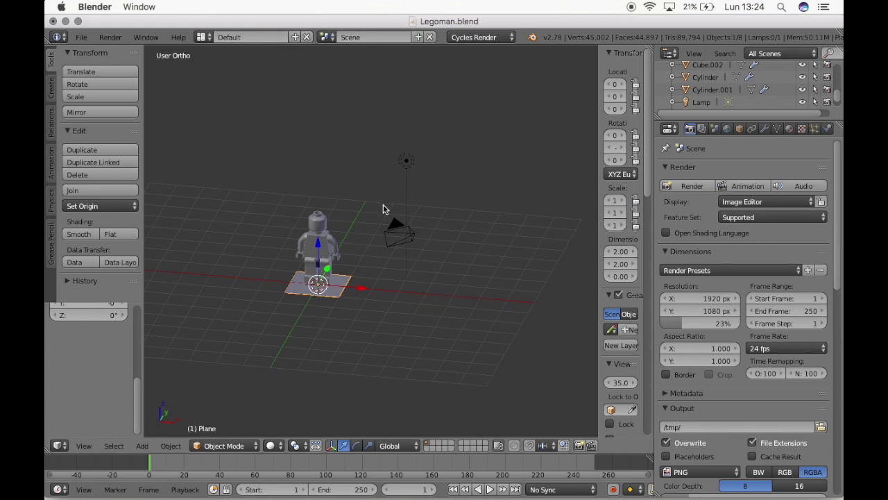
{"action": "key", "text": "s"}
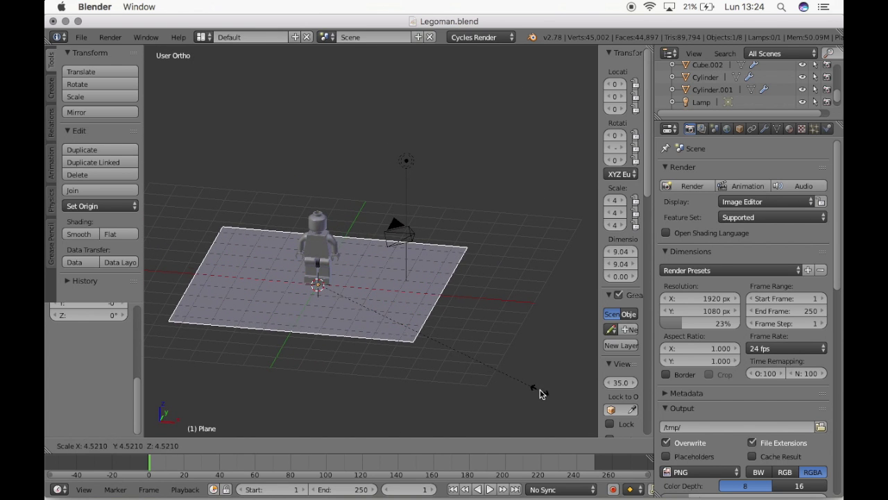
{"action": "left_click", "coordinate": [556, 397]}
Extrude the floor's back and left edges upward into walls, then view through the camera.
{"action": "key", "text": "Tab"}
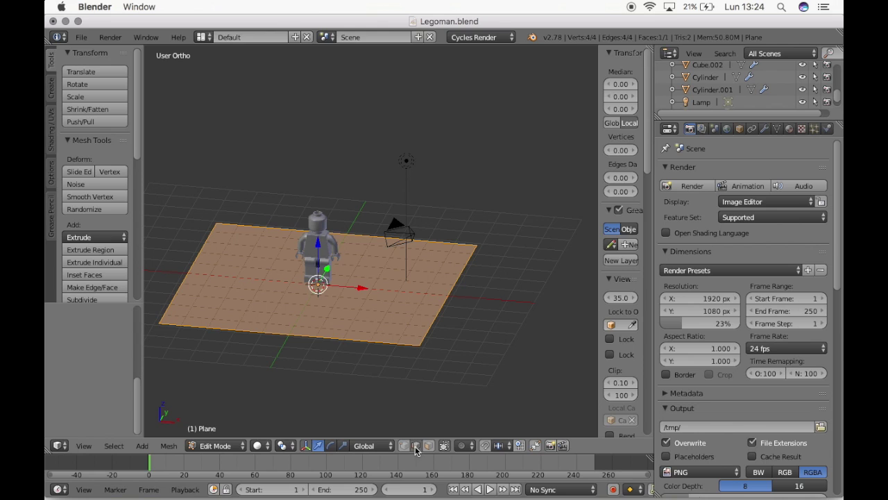
{"action": "right_click", "coordinate": [367, 237]}
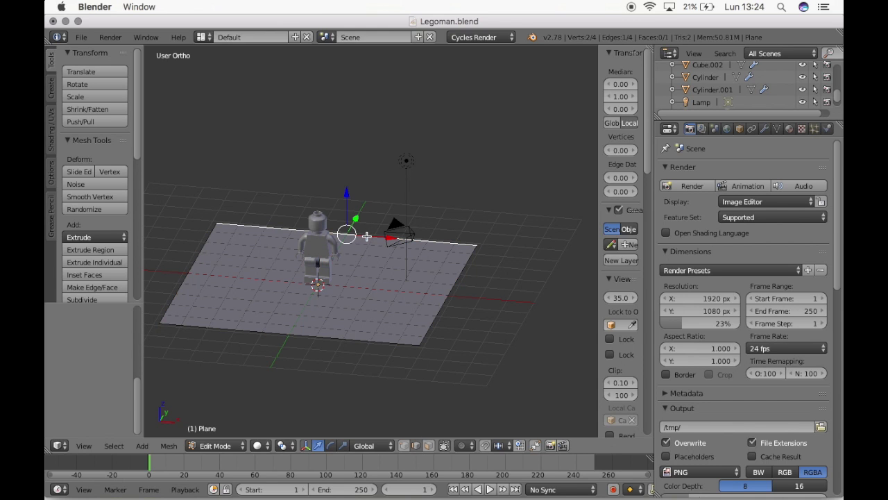
{"action": "right_click", "coordinate": [186, 276], "text": "shift"}
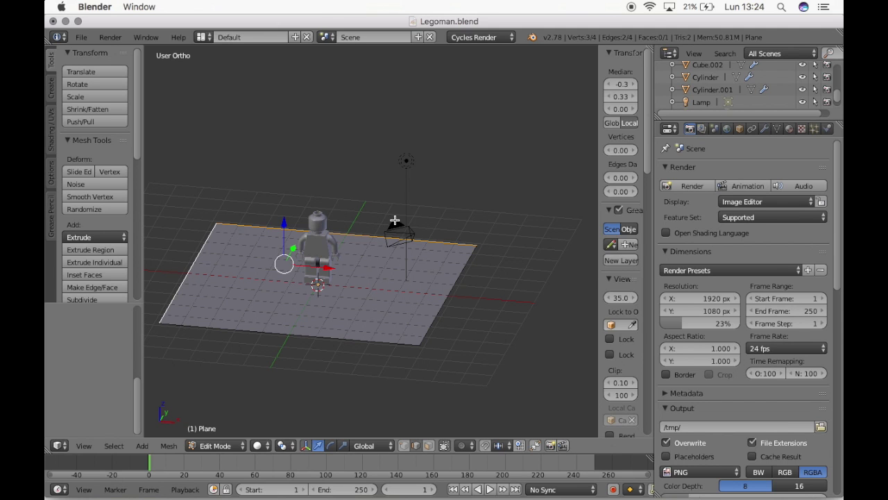
{"action": "key", "text": "e"}
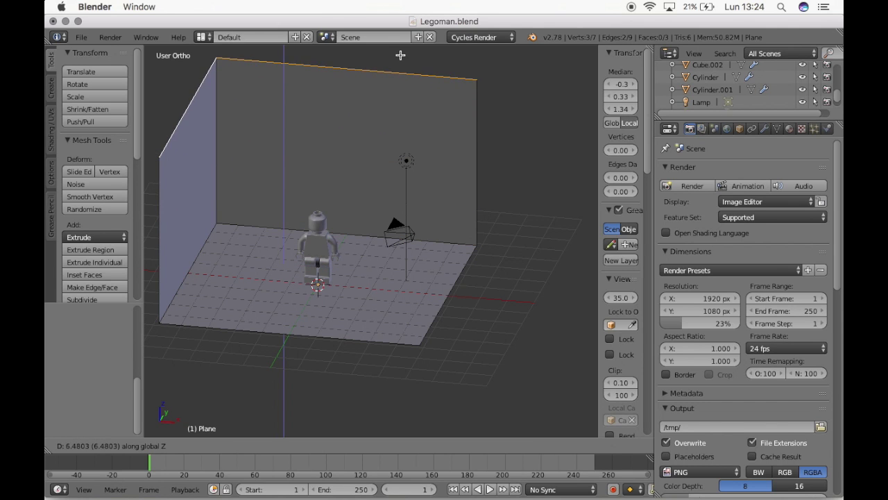
{"action": "left_click", "coordinate": [405, 427]}
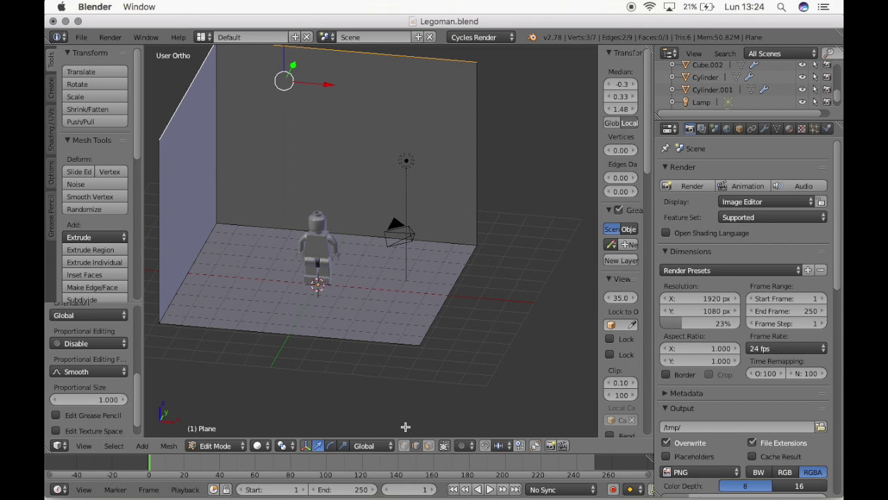
{"action": "scroll", "coordinate": [497, 315], "scroll_direction": "right", "scroll_amount": 5}
{"action": "scroll", "coordinate": [498, 315], "scroll_direction": "right", "scroll_amount": 5}
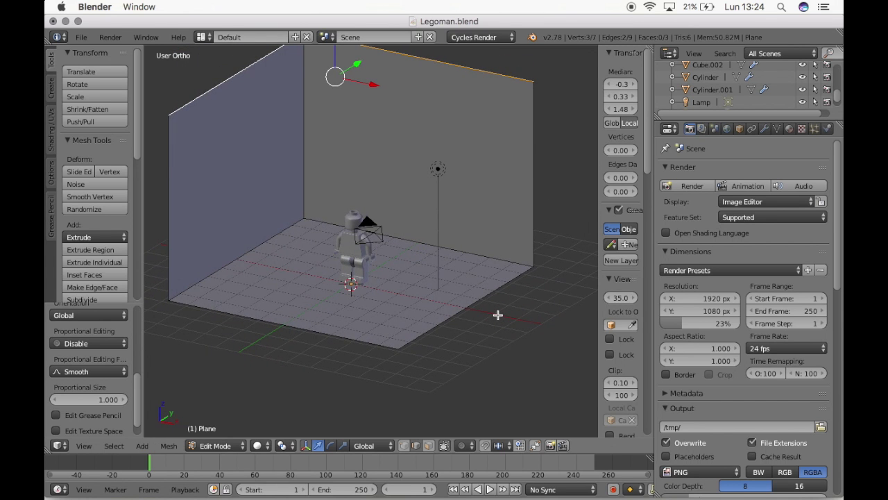
{"action": "key", "text": "KP_0"}
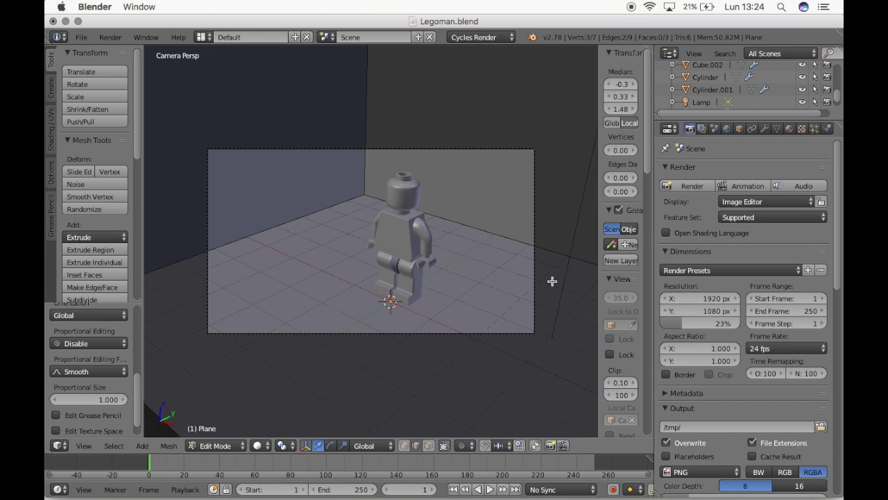
In Object Mode, nudge the backdrop plane slightly forward, then render the camera view.
{"action": "key", "text": "Tab"}
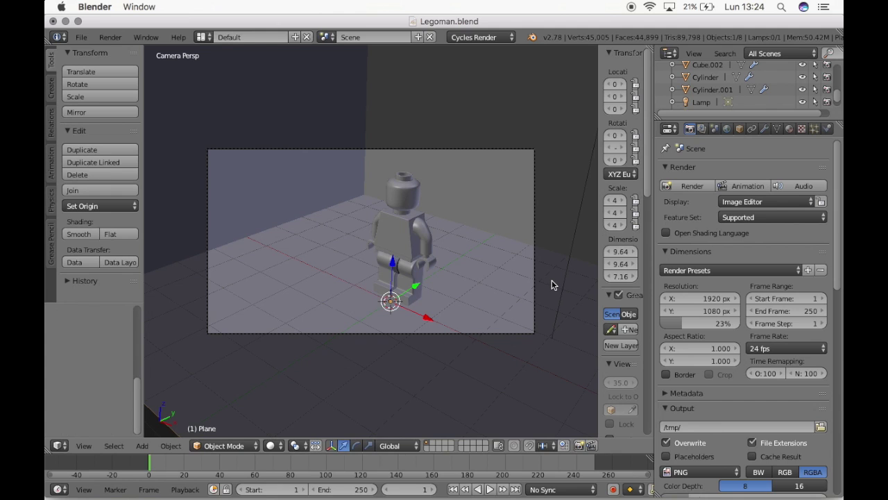
{"action": "key", "text": "g"}
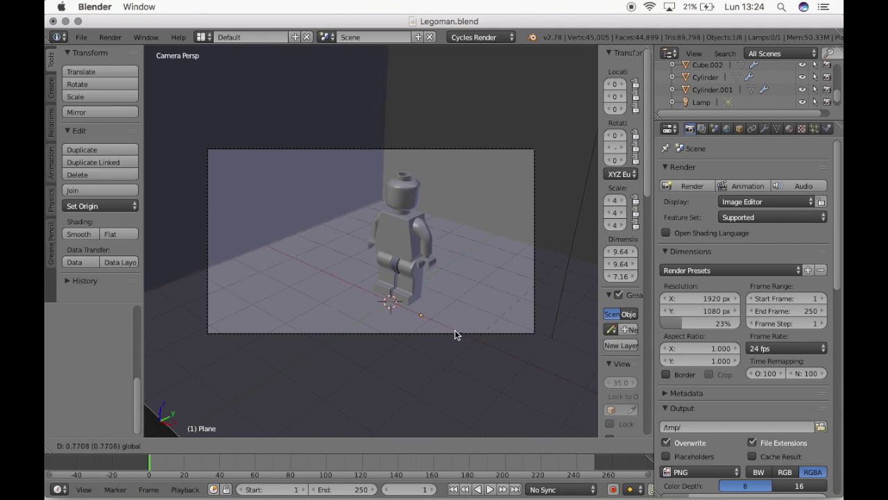
{"action": "left_click", "coordinate": [459, 337]}
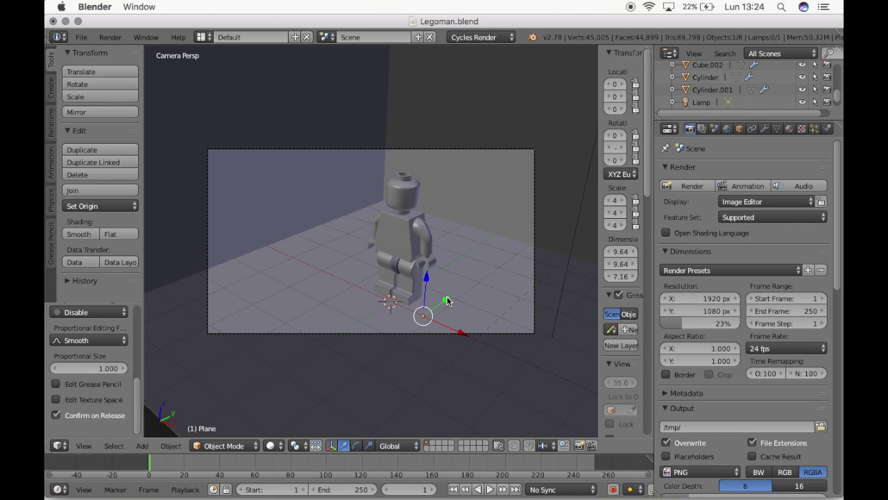
{"action": "key", "text": "g"}
{"action": "left_click", "coordinate": [429, 329]}
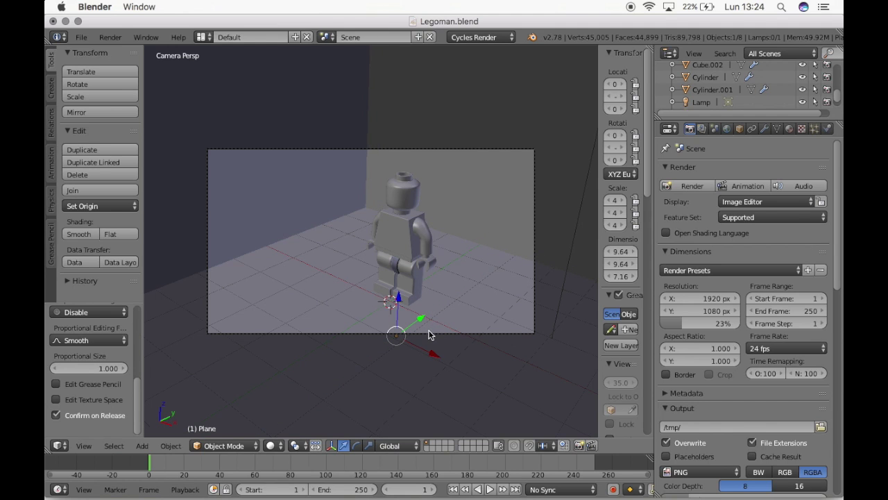
{"action": "key", "text": "g"}
{"action": "left_click", "coordinate": [436, 360]}
{"action": "left_click", "coordinate": [687, 185]}
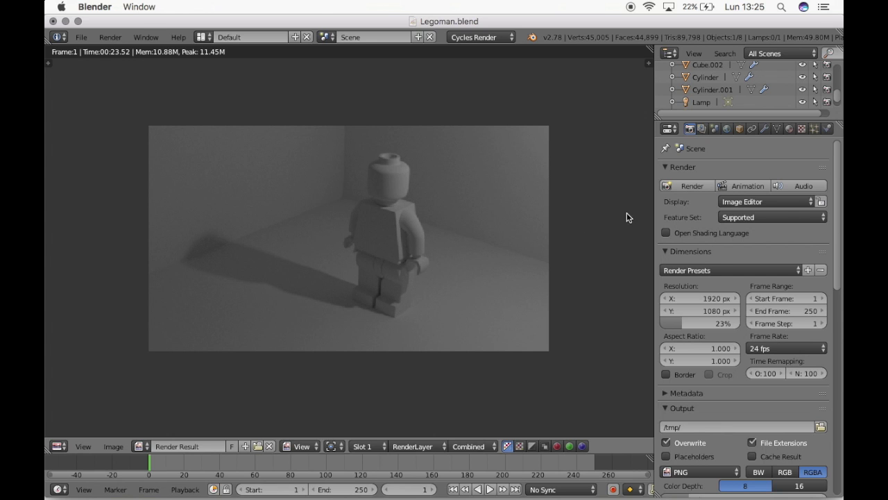
Close the render result and move the view out of the camera to see the scene.
{"action": "key", "text": "Escape"}
{"action": "middle_click_drag", "start_coordinate": [549, 244], "coordinate": [546, 247]}
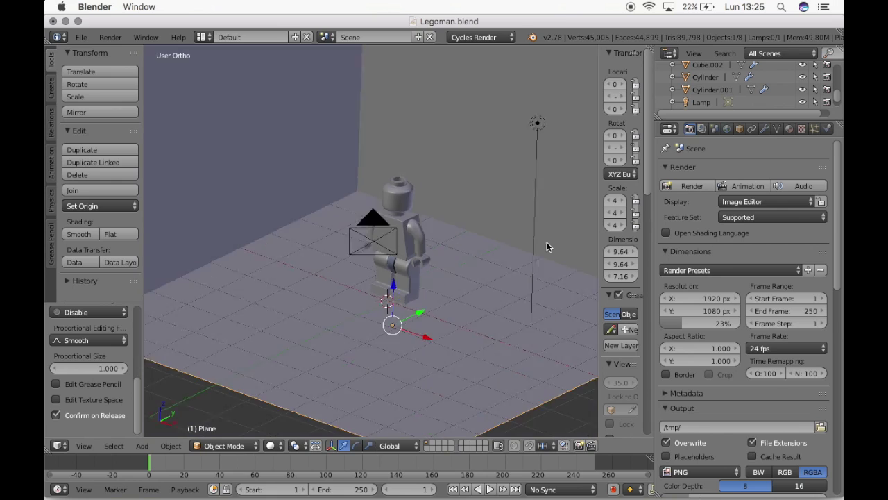
{"action": "scroll", "coordinate": [547, 241], "scroll_direction": "left", "scroll_amount": 3}
{"action": "scroll", "coordinate": [547, 242], "scroll_direction": "left", "scroll_amount": 2}
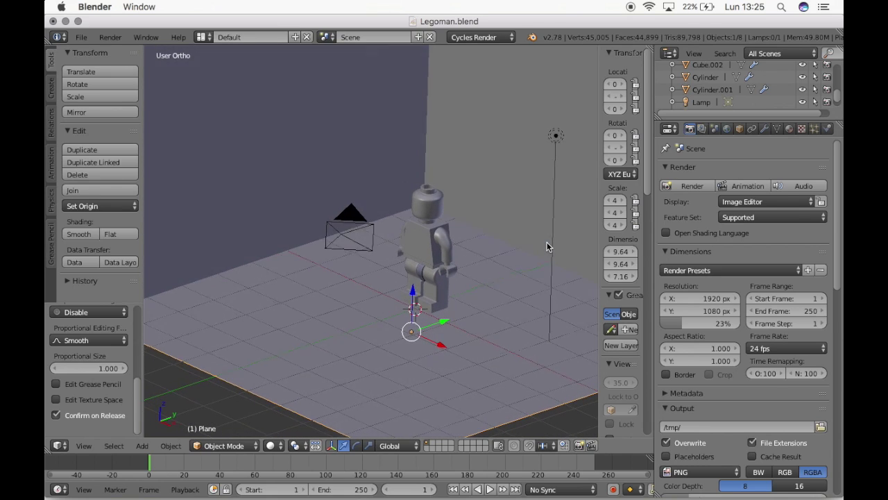
{"action": "scroll", "coordinate": [546, 241], "scroll_direction": "left", "scroll_amount": 2}
{"action": "scroll", "coordinate": [547, 241], "scroll_direction": "left", "scroll_amount": 3}
{"action": "scroll", "coordinate": [547, 246], "scroll_direction": "left", "scroll_amount": 3}
{"action": "scroll", "coordinate": [547, 247], "scroll_direction": "left", "scroll_amount": 3}
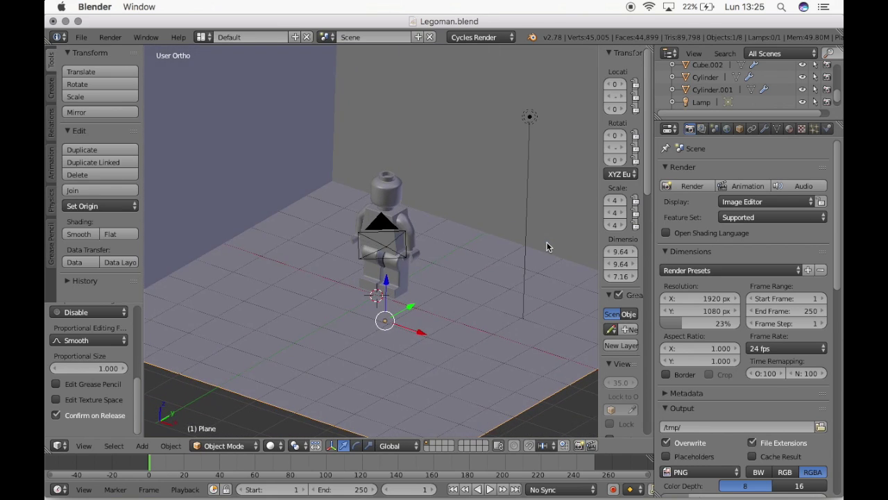
{"action": "scroll", "coordinate": [547, 246], "scroll_direction": "left", "scroll_amount": 3}
{"action": "scroll", "coordinate": [546, 246], "scroll_direction": "left", "scroll_amount": 3}
{"action": "scroll", "coordinate": [546, 247], "scroll_direction": "left", "scroll_amount": 3}
{"action": "scroll", "coordinate": [547, 246], "scroll_direction": "left", "scroll_amount": 3}
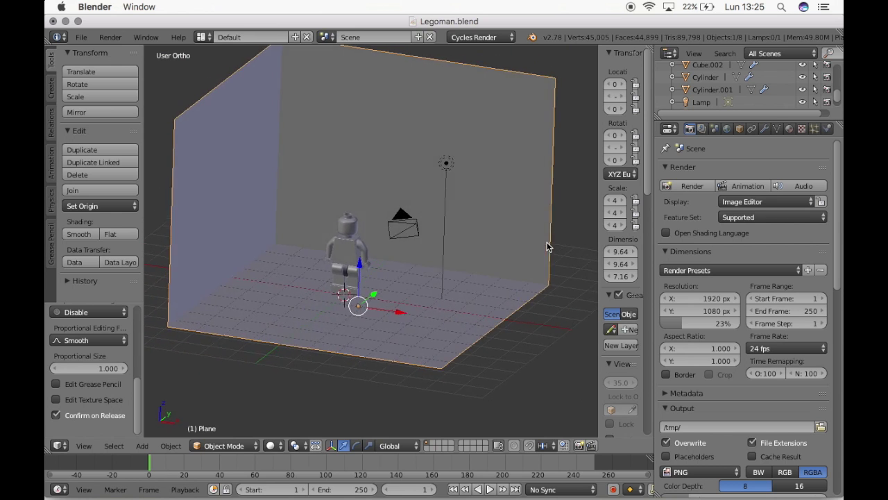
{"action": "scroll", "coordinate": [547, 247], "scroll_direction": "left", "scroll_amount": 3}
{"action": "scroll", "coordinate": [547, 246], "scroll_direction": "left", "scroll_amount": 3}
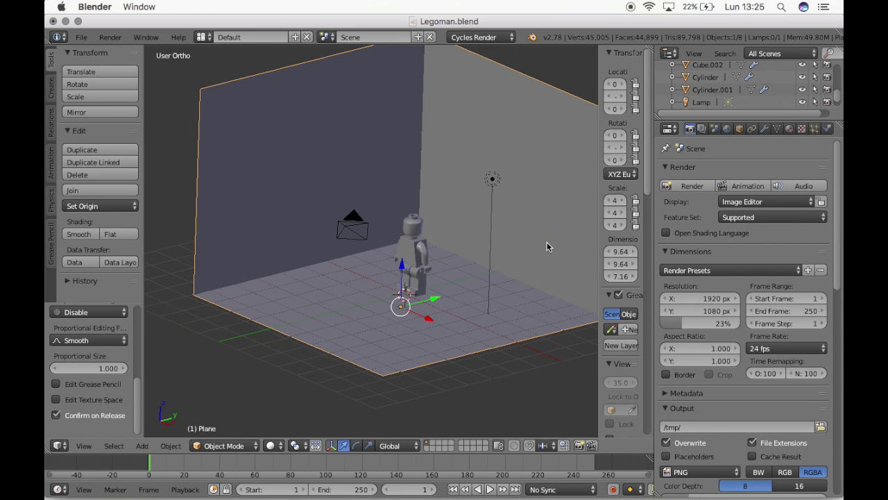
{"action": "scroll", "coordinate": [547, 245], "scroll_direction": "left", "scroll_amount": 3}
{"action": "scroll", "coordinate": [547, 245], "scroll_direction": "left", "scroll_amount": 1}
Deselect everything, switch to Top view and bring up the Add > Mesh list.
{"action": "key", "text": "a"}
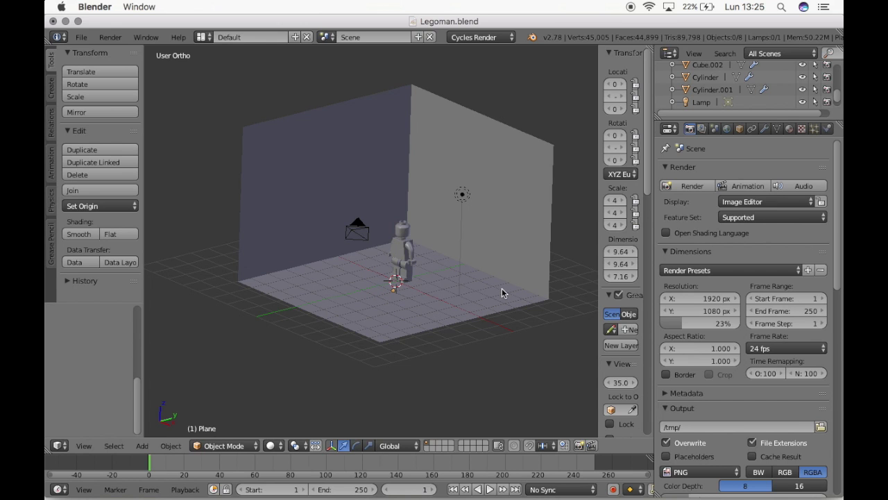
{"action": "key", "text": "KP_7"}
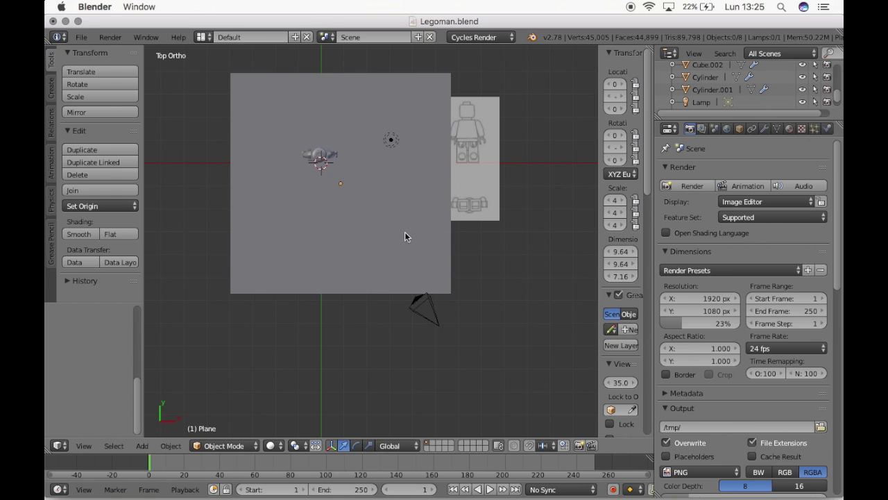
{"action": "key", "text": "shift+a"}
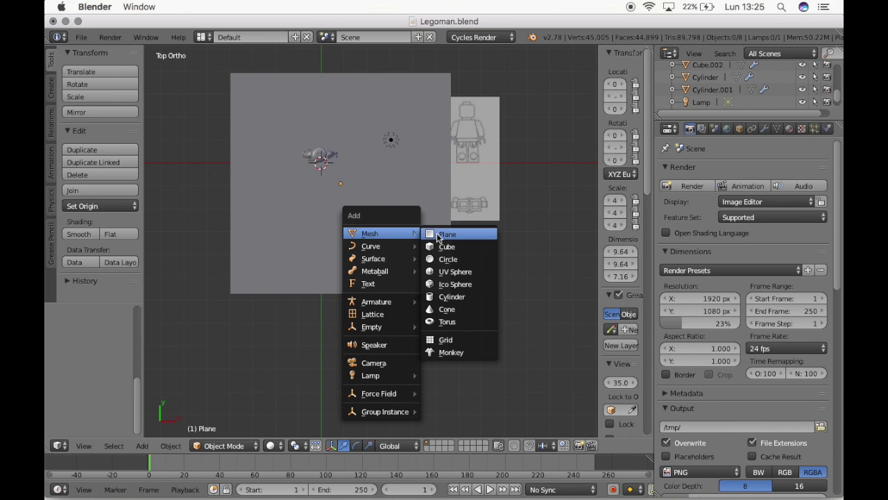
Add a new small plane, Plane.001, and tilt the view to look at it from below.
{"action": "left_click", "coordinate": [441, 236]}
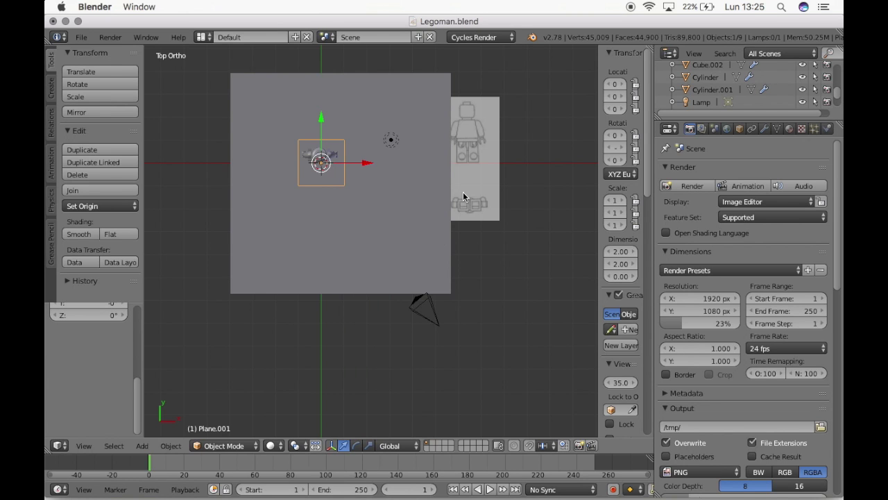
{"action": "scroll", "coordinate": [464, 195], "scroll_direction": "down", "scroll_amount": 3}
{"action": "scroll", "coordinate": [464, 195], "scroll_direction": "down", "scroll_amount": 3}
{"action": "scroll", "coordinate": [465, 195], "scroll_direction": "down", "scroll_amount": 2}
{"action": "key", "text": "KP_8"}
{"action": "key", "text": "KP_8"}
{"action": "key", "text": "KP_8"}
{"action": "key", "text": "KP_8"}
{"action": "key", "text": "KP_8"}
{"action": "key", "text": "KP_8"}
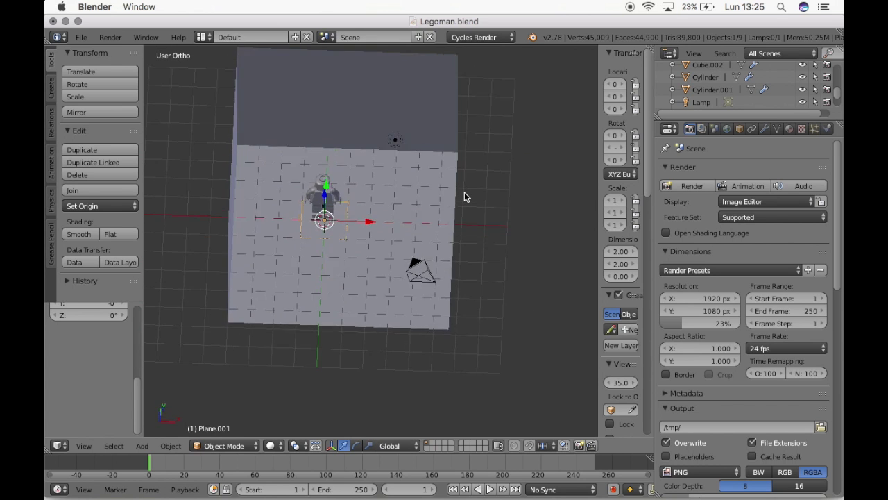
{"action": "key", "text": "KP_8"}
{"action": "scroll", "coordinate": [464, 196], "scroll_direction": "up", "scroll_amount": 2}
{"action": "scroll", "coordinate": [464, 197], "scroll_direction": "up", "scroll_amount": 3}
{"action": "scroll", "coordinate": [464, 197], "scroll_direction": "up", "scroll_amount": 2}
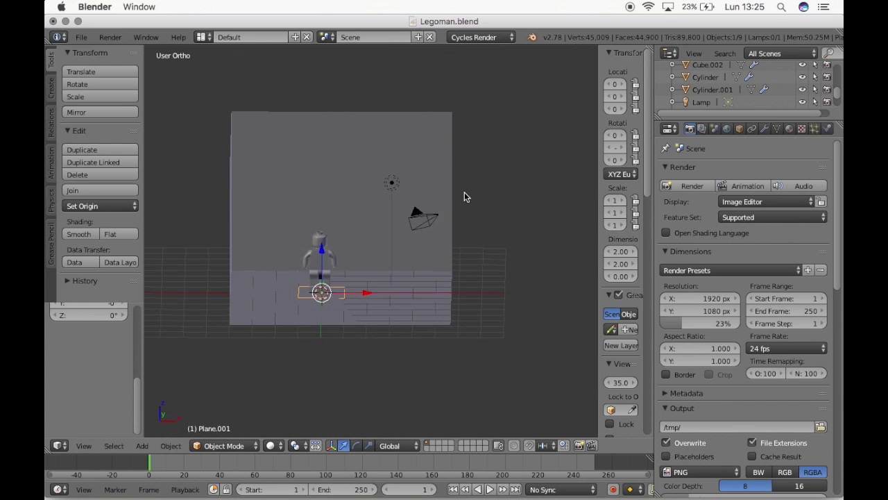
{"action": "scroll", "coordinate": [465, 197], "scroll_direction": "up", "scroll_amount": 3}
{"action": "key", "text": "KP_4"}
{"action": "key", "text": "KP_4"}
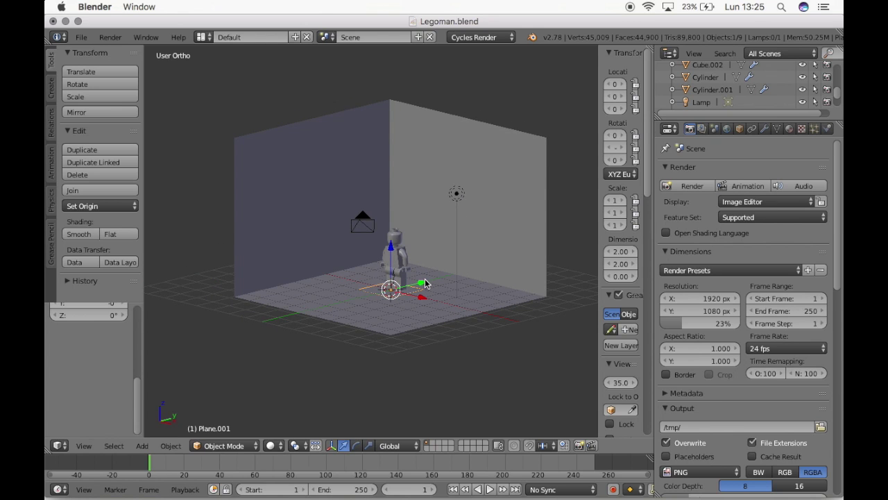
Lift Plane.001 about 2 units above the floor, left of the Lego figure.
{"action": "left_click_drag", "start_coordinate": [425, 284], "coordinate": [348, 220]}
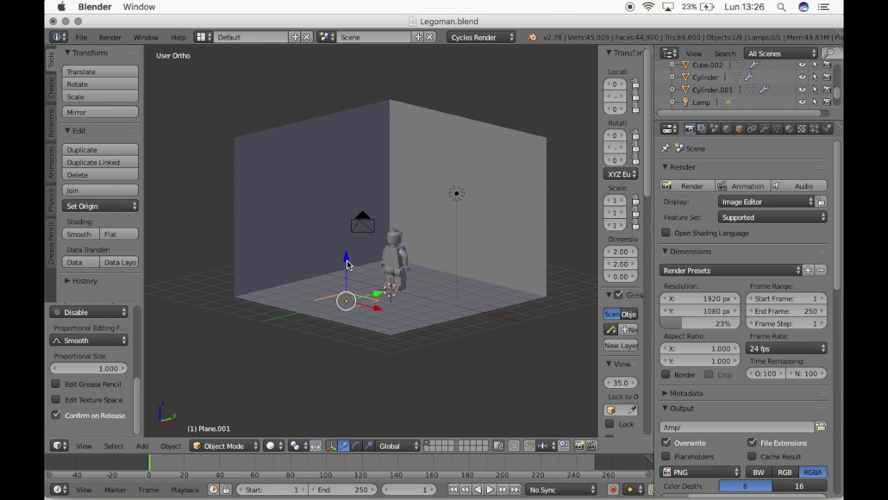
{"action": "scroll", "coordinate": [427, 257], "scroll_direction": "down", "scroll_amount": 3}
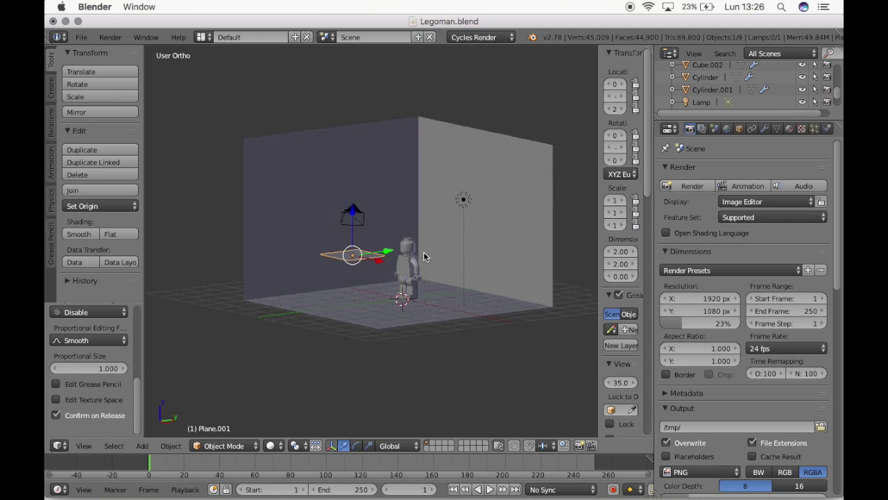
{"action": "scroll", "coordinate": [427, 256], "scroll_direction": "down", "scroll_amount": 3}
{"action": "scroll", "coordinate": [425, 257], "scroll_direction": "up", "scroll_amount": 2}
{"action": "scroll", "coordinate": [425, 257], "scroll_direction": "up", "scroll_amount": 2}
{"action": "scroll", "coordinate": [426, 257], "scroll_direction": "up", "scroll_amount": 2}
{"action": "scroll", "coordinate": [425, 256], "scroll_direction": "up", "scroll_amount": 1}
Tilt Plane.001 45° about the global X axis.
{"action": "key", "text": "r"}
{"action": "key", "text": "x"}
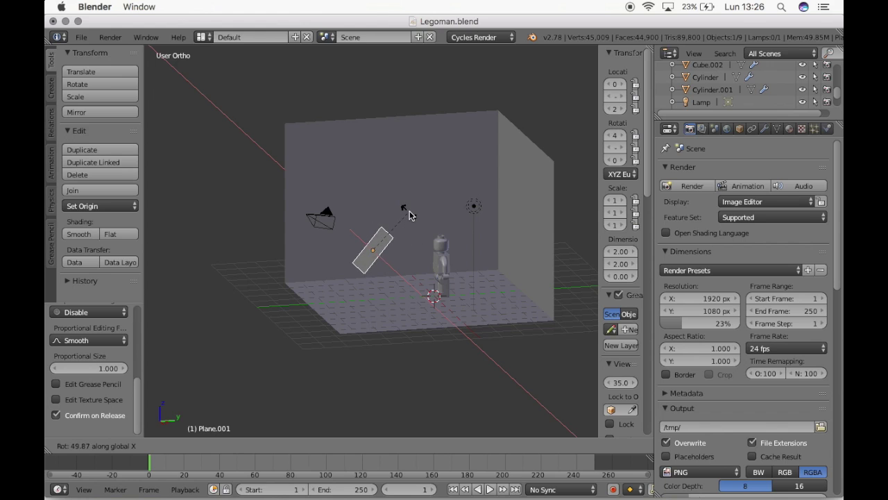
{"action": "type", "text": "45"}
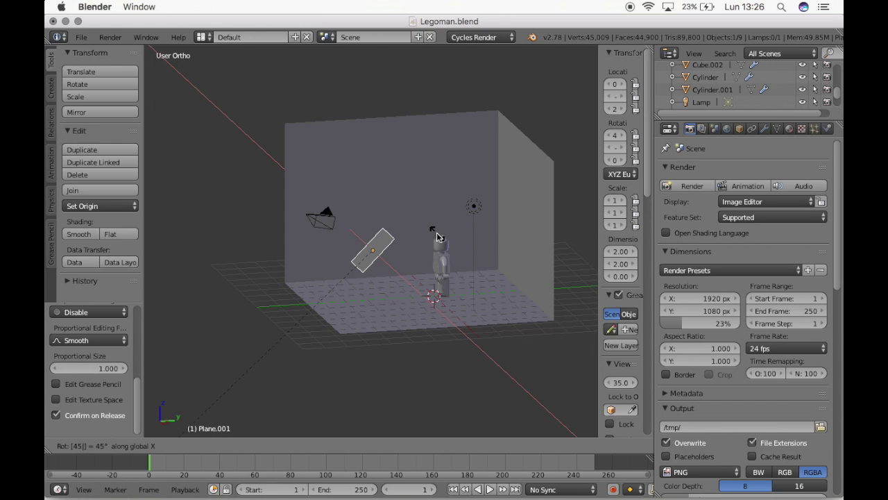
{"action": "type", "text": "30"}
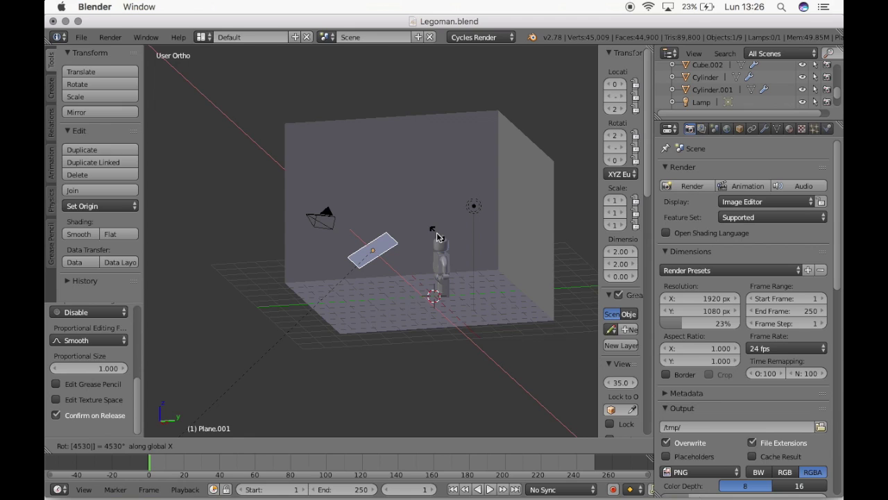
{"action": "type", "text": "90"}
{"action": "type", "text": "45"}
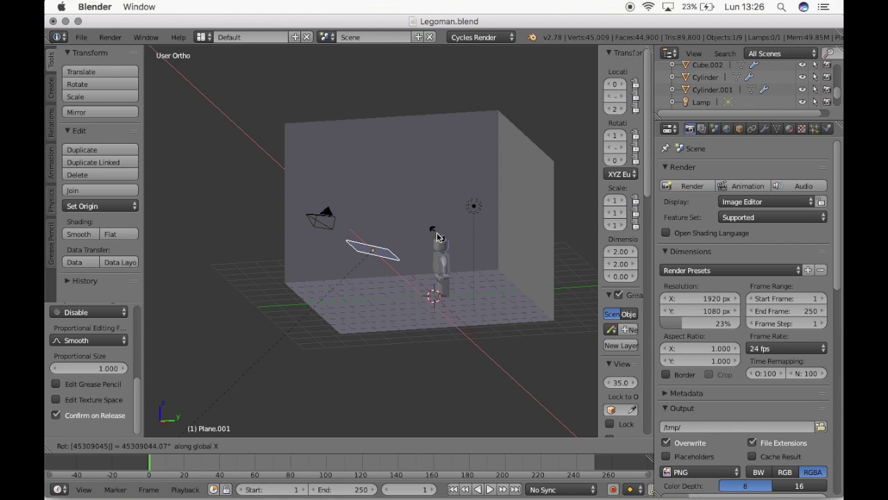
{"action": "type", "text": "z"}
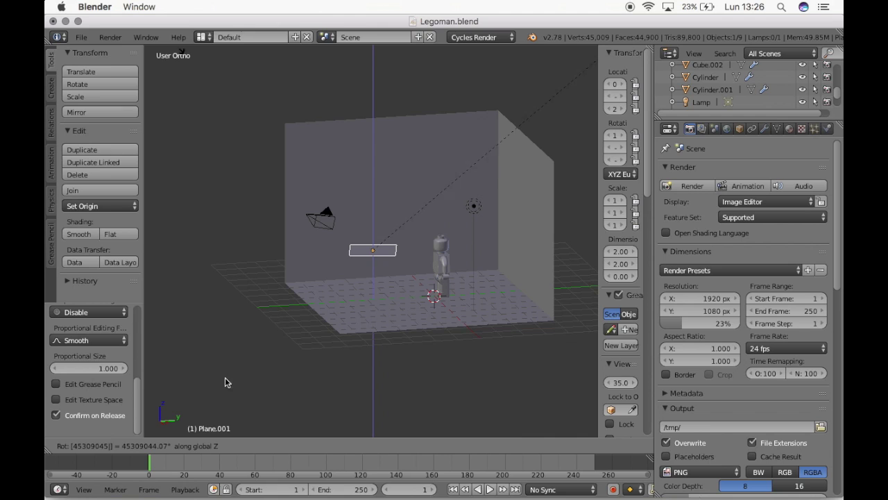
{"action": "left_click", "coordinate": [494, 153]}
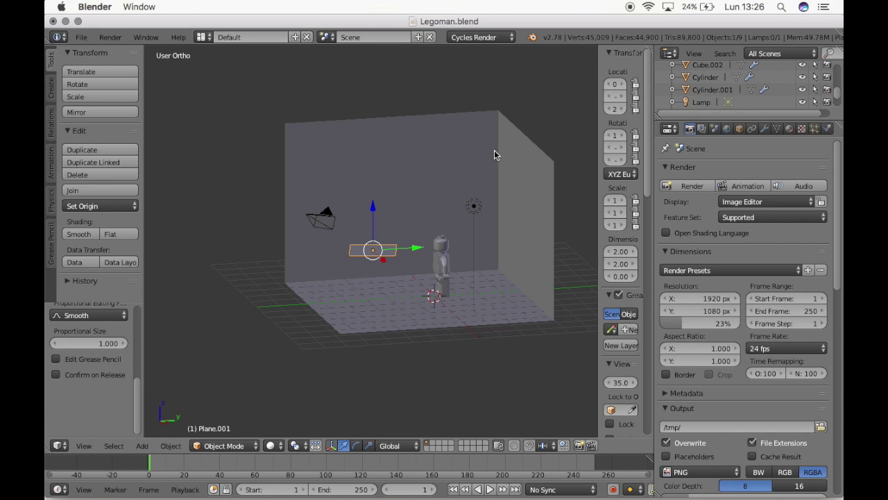
{"action": "key", "text": "ctrl+z"}
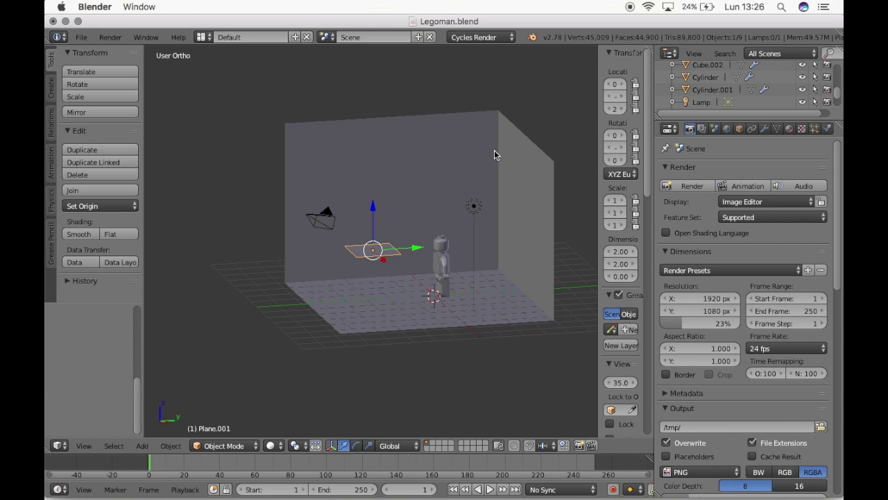
{"action": "type", "text": "r"}
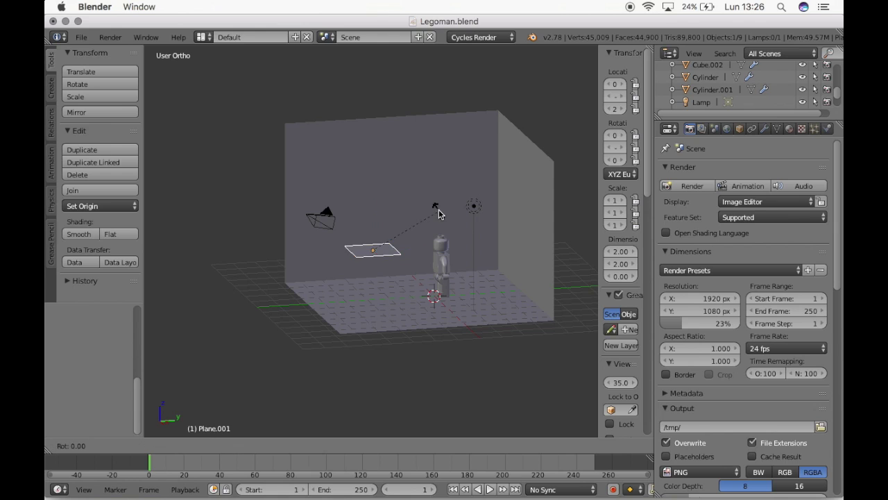
{"action": "type", "text": "45"}
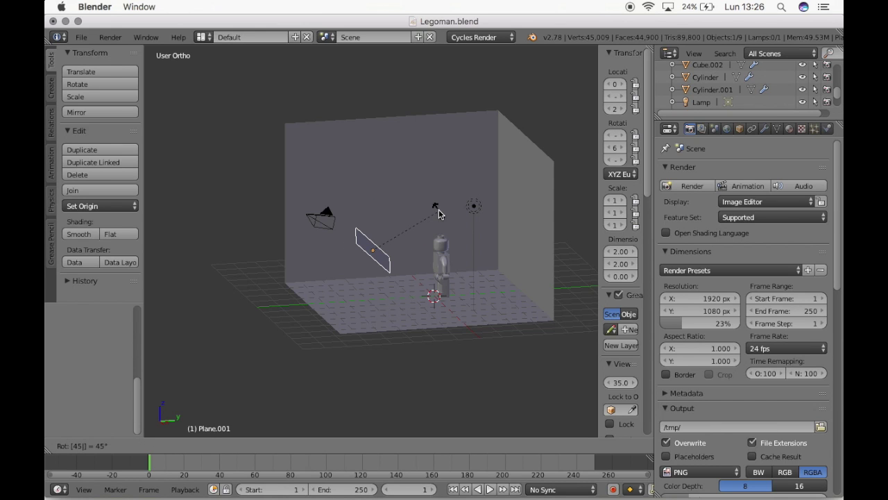
{"action": "type", "text": "x"}
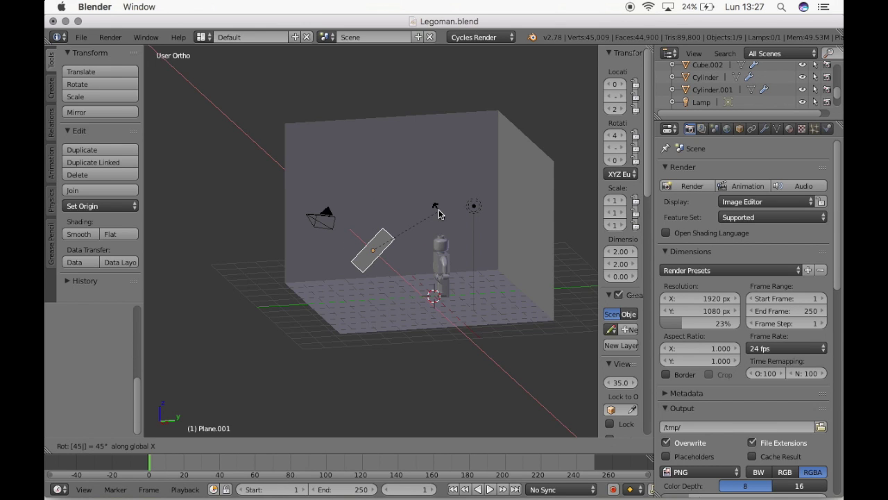
{"action": "key", "text": "Return"}
Raise the plane along Z to height 3 and look through the scene camera.
{"action": "middle_click_drag", "start_coordinate": [453, 256], "coordinate": [450, 256]}
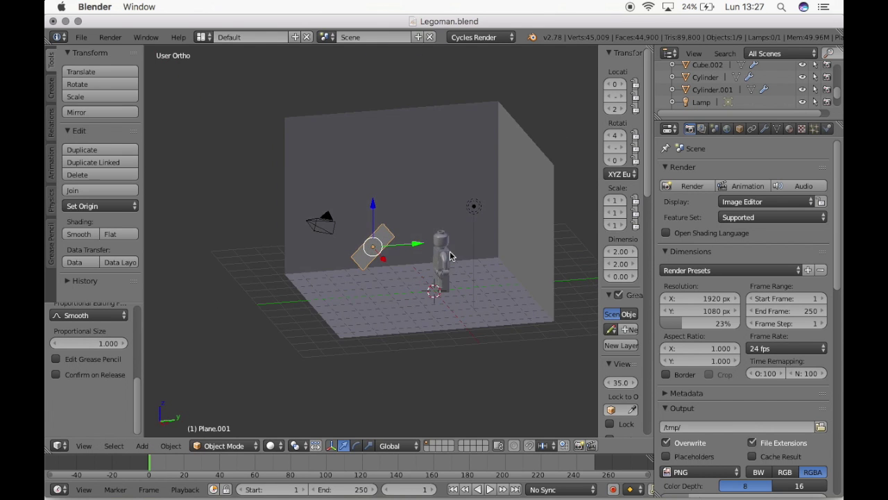
{"action": "key", "text": "g"}
{"action": "key", "text": "z"}
{"action": "left_click", "coordinate": [374, 198]}
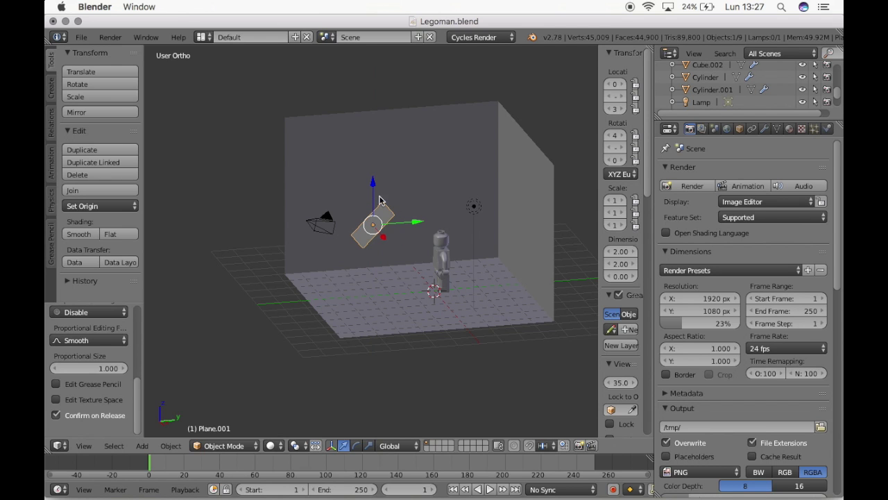
{"action": "key", "text": "KP_0"}
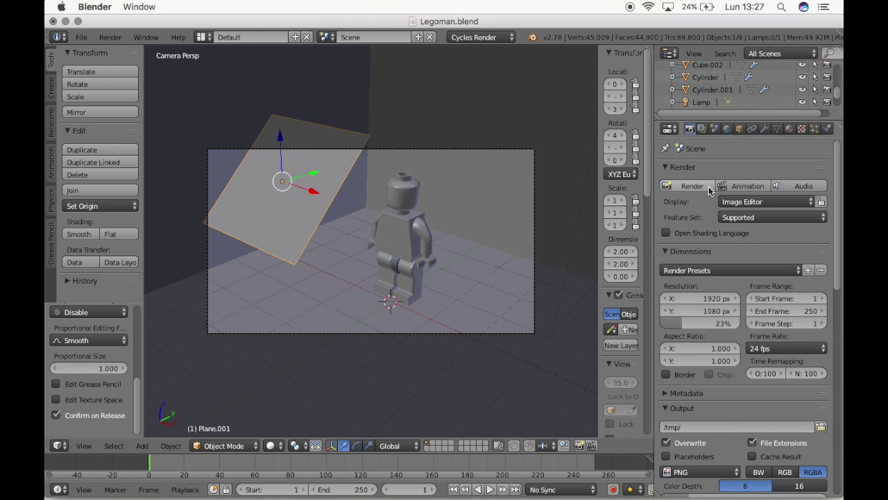
Uncheck Camera under Plane.001's Cycles Ray Visibility so renders don't show it.
{"action": "left_click", "coordinate": [740, 130]}
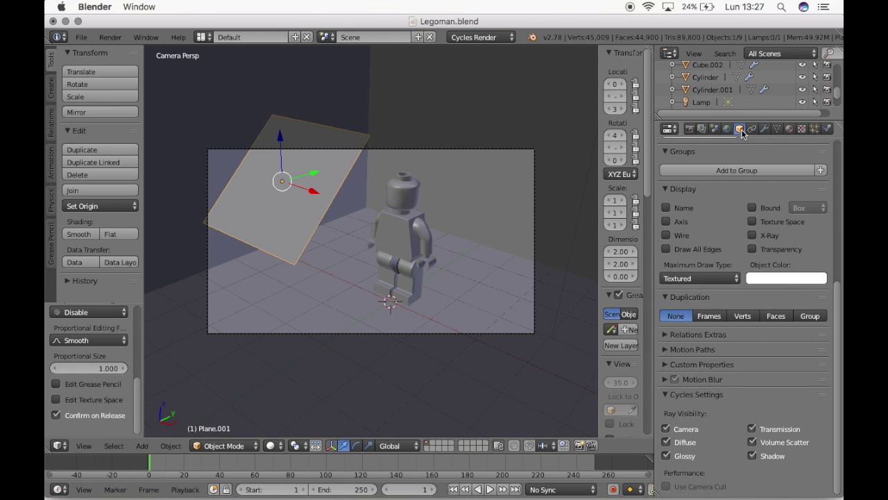
{"action": "scroll", "coordinate": [736, 149], "scroll_direction": "up", "scroll_amount": 8}
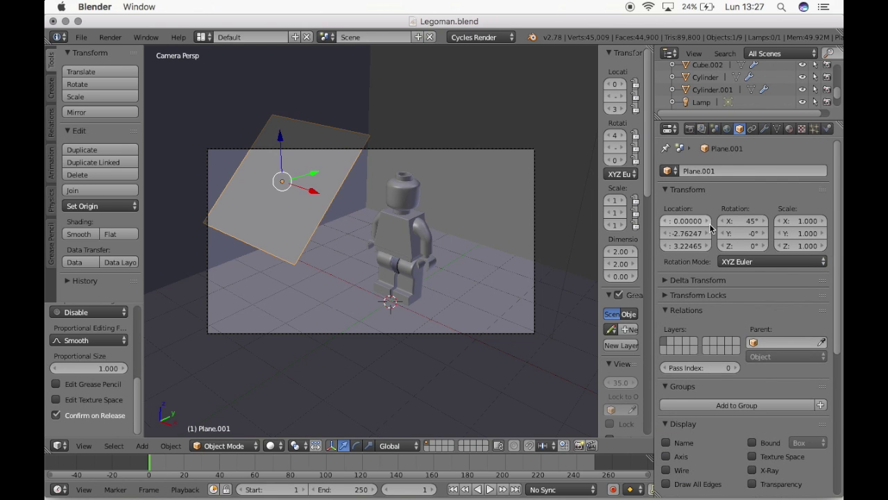
{"action": "scroll", "coordinate": [722, 201], "scroll_direction": "down", "scroll_amount": 5}
{"action": "scroll", "coordinate": [710, 230], "scroll_direction": "down", "scroll_amount": 3}
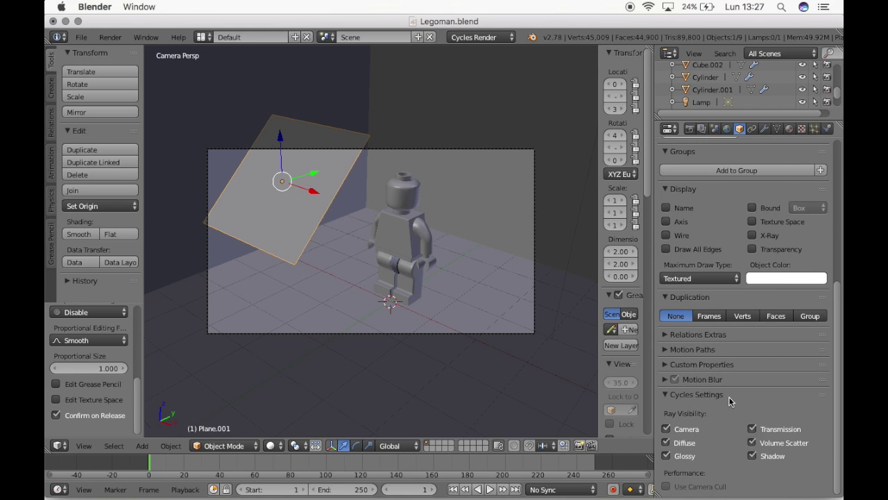
{"action": "left_click", "coordinate": [667, 430]}
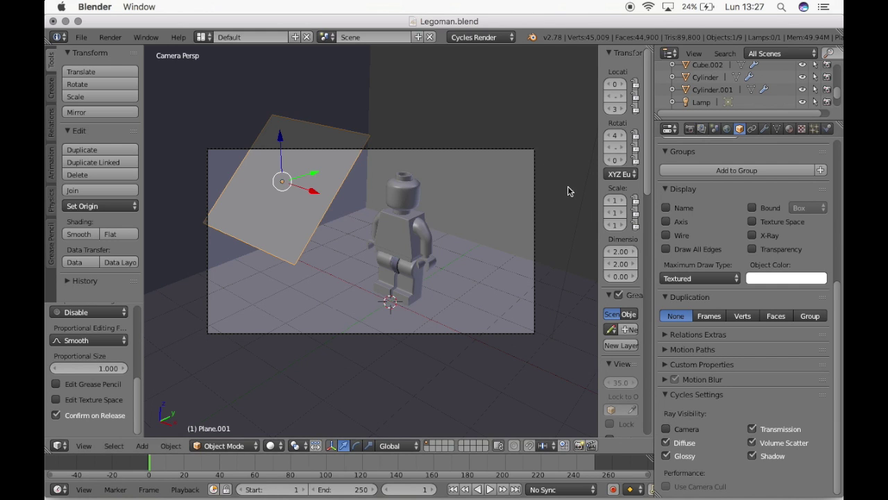
{"action": "left_click", "coordinate": [691, 129]}
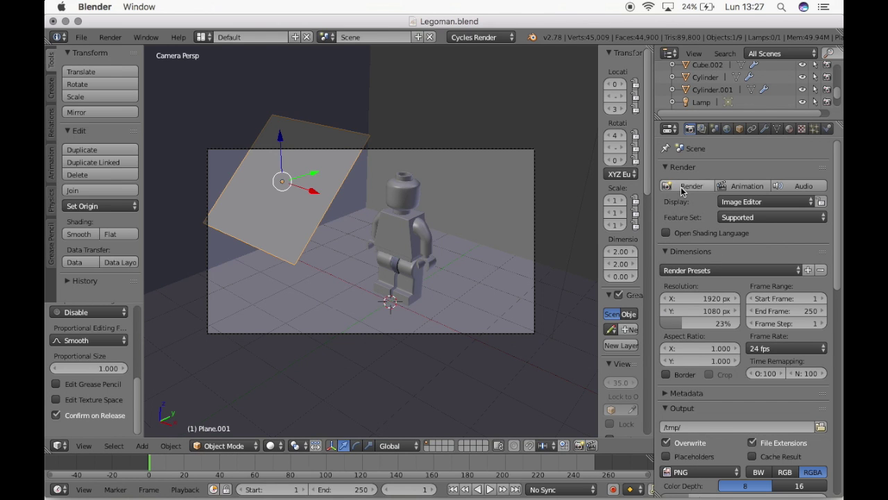
Run Cycles test renders of the camera view, lowering render resolution to 12%.
{"action": "left_click", "coordinate": [687, 186]}
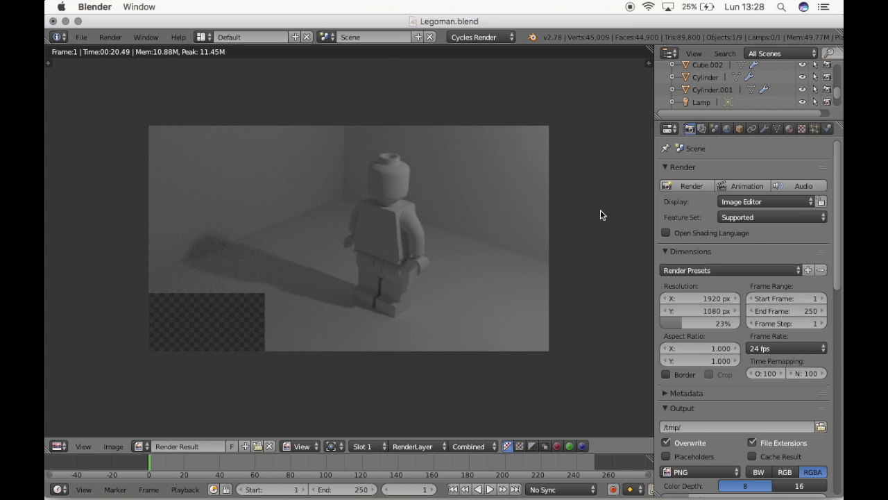
{"action": "key", "text": "Escape"}
{"action": "left_click_drag", "start_coordinate": [680, 323], "coordinate": [672, 323]}
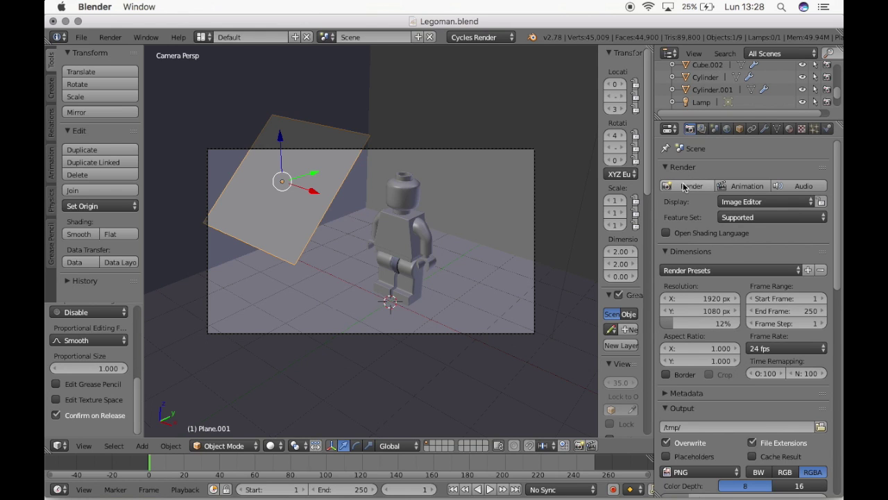
{"action": "left_click", "coordinate": [739, 129]}
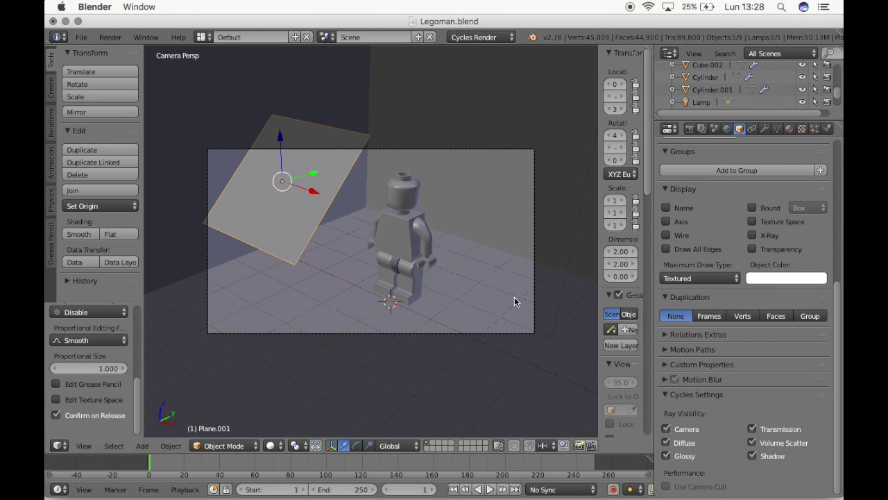
{"action": "left_click", "coordinate": [692, 130]}
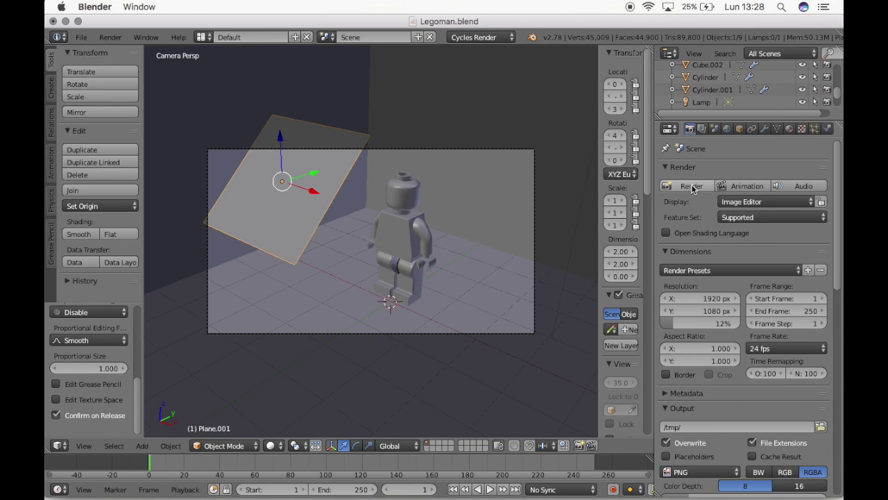
{"action": "left_click", "coordinate": [692, 186]}
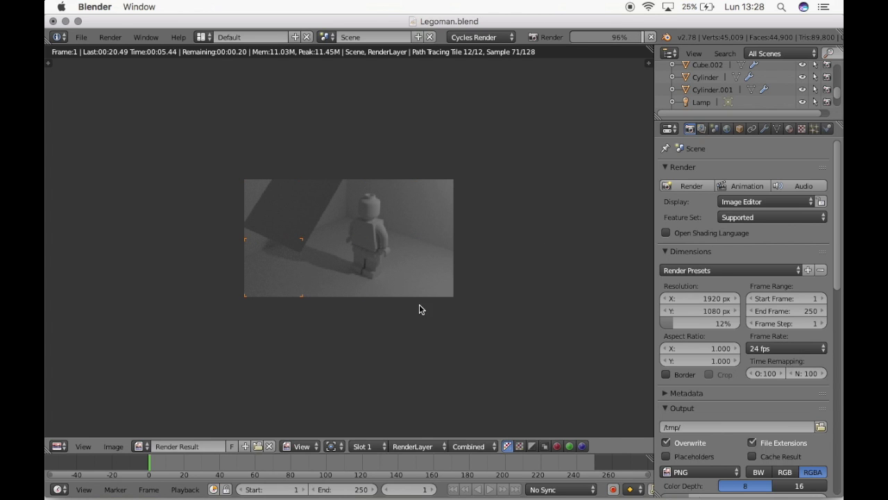
{"action": "key", "text": "Escape"}
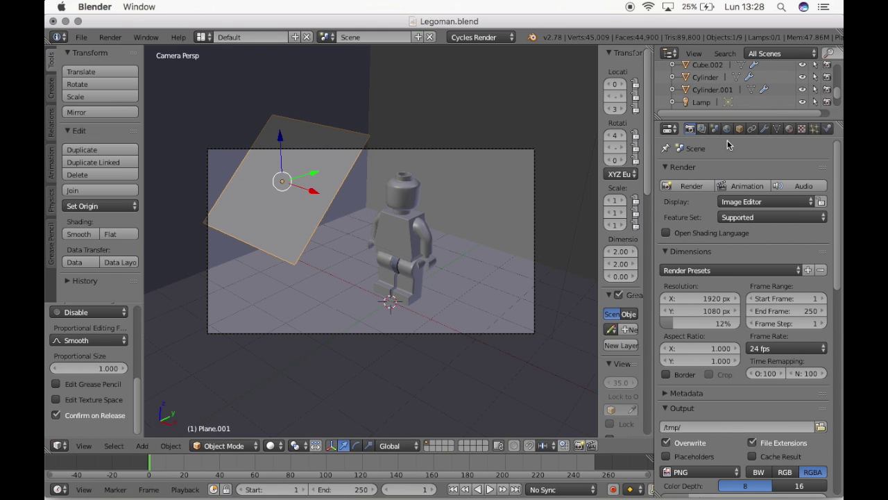
Switch off Plane.001's camera ray visibility in its Object settings.
{"action": "left_click", "coordinate": [741, 130]}
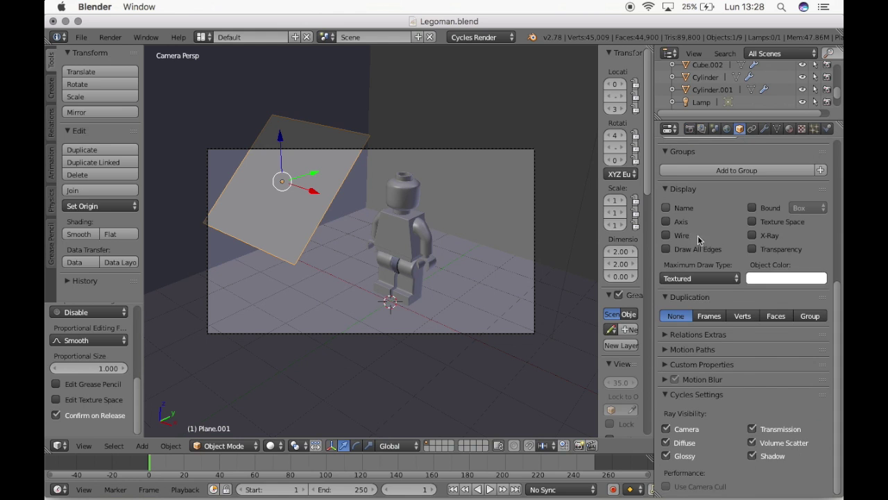
{"action": "left_click", "coordinate": [667, 430]}
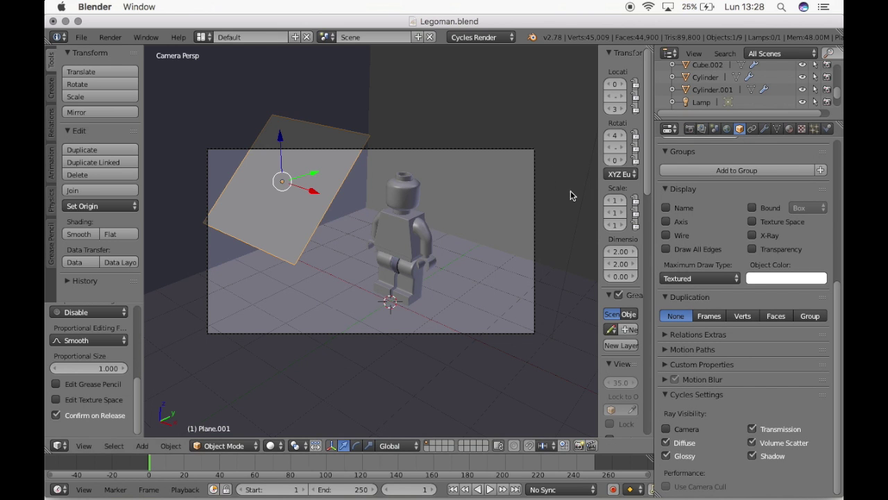
{"action": "scroll", "coordinate": [545, 189], "scroll_direction": "up", "scroll_amount": 5}
{"action": "scroll", "coordinate": [545, 188], "scroll_direction": "left", "scroll_amount": 5}
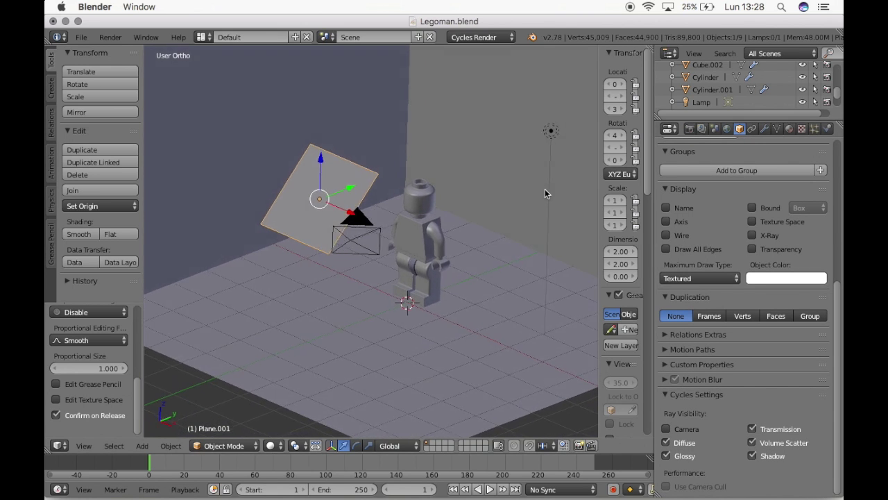
Give Plane.001 a new material and rename it luz2.
{"action": "scroll", "coordinate": [545, 189], "scroll_direction": "left", "scroll_amount": 5}
{"action": "scroll", "coordinate": [545, 189], "scroll_direction": "left", "scroll_amount": 5}
{"action": "scroll", "coordinate": [544, 189], "scroll_direction": "left", "scroll_amount": 3}
{"action": "scroll", "coordinate": [545, 188], "scroll_direction": "left", "scroll_amount": 2}
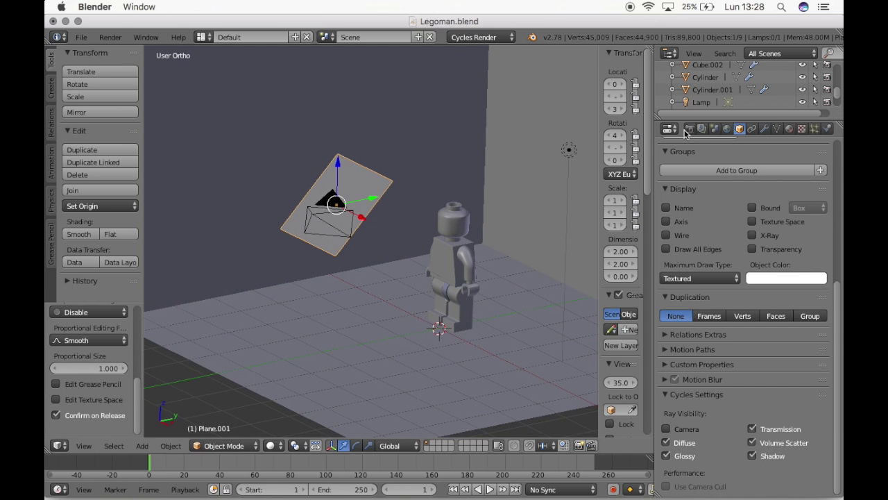
{"action": "left_click", "coordinate": [790, 129]}
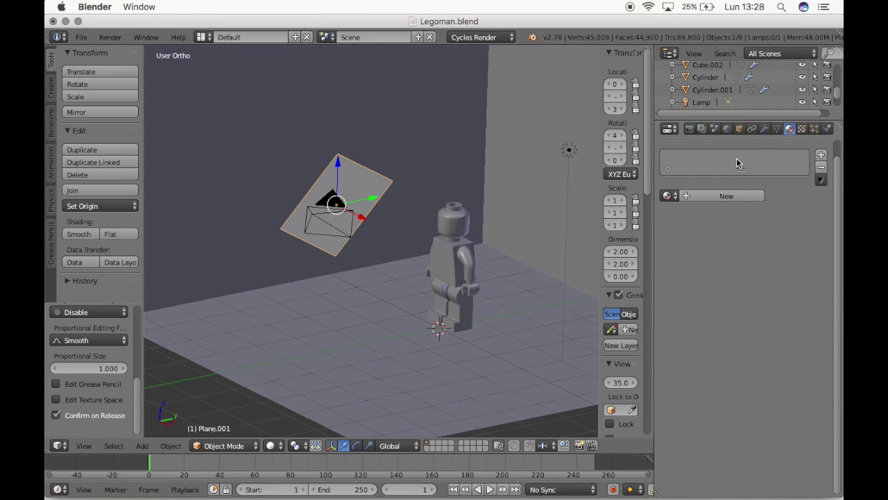
{"action": "left_click", "coordinate": [687, 198]}
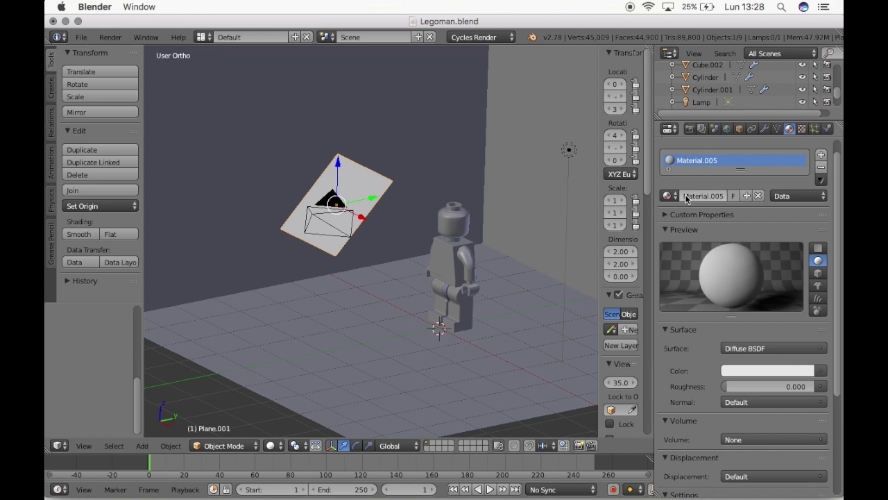
{"action": "double_click", "coordinate": [696, 161]}
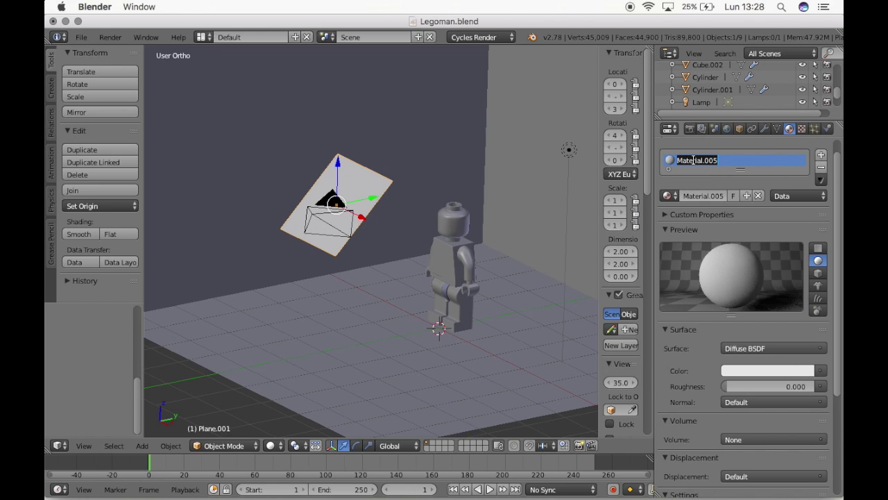
{"action": "type", "text": "luz2"}
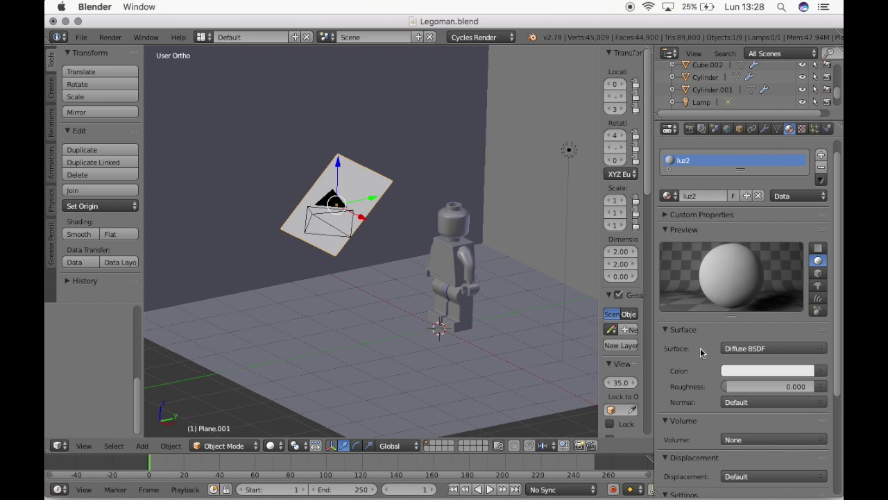
Set luz2's surface to Emission with strength 30.
{"action": "left_click", "coordinate": [757, 351]}
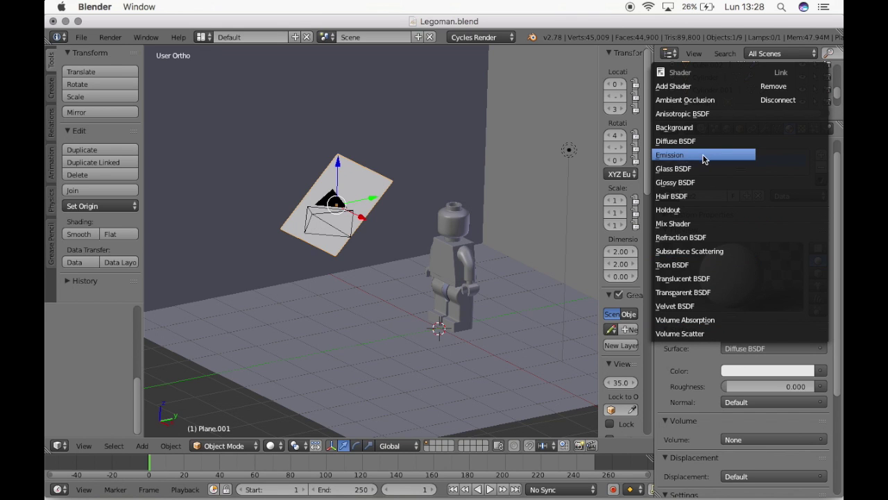
{"action": "left_click", "coordinate": [705, 155]}
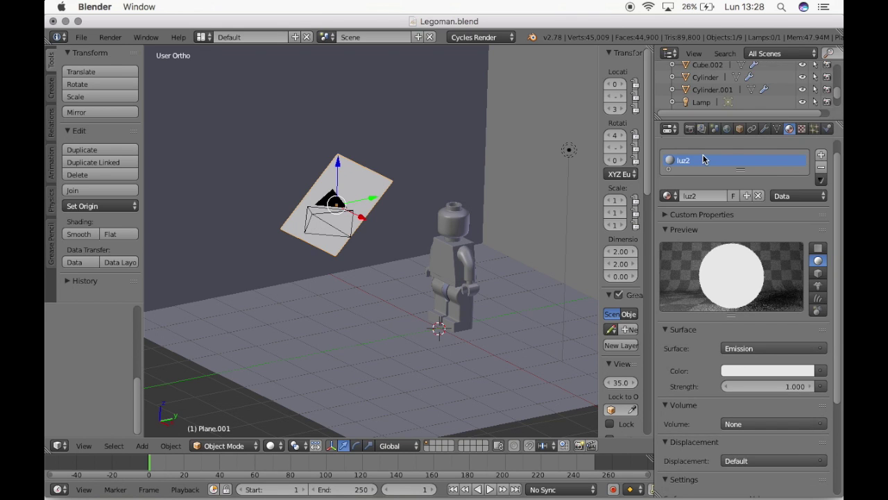
{"action": "left_click", "coordinate": [787, 386]}
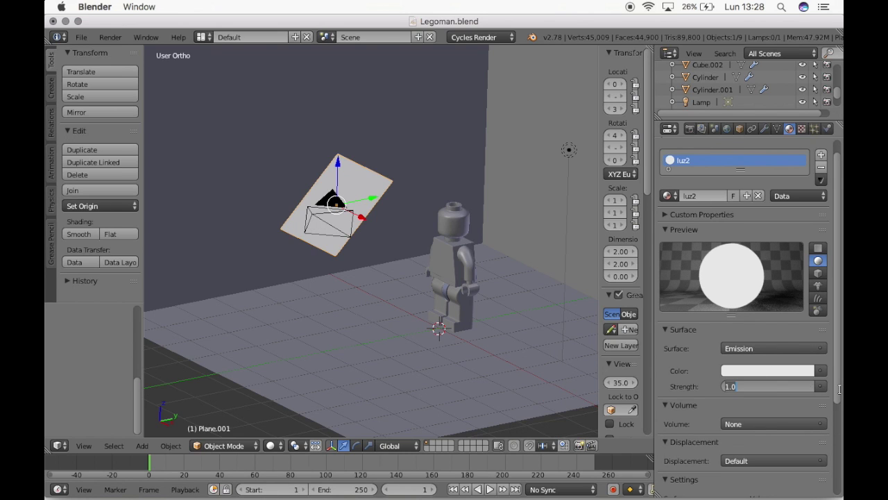
{"action": "type", "text": "30"}
{"action": "key", "text": "Return"}
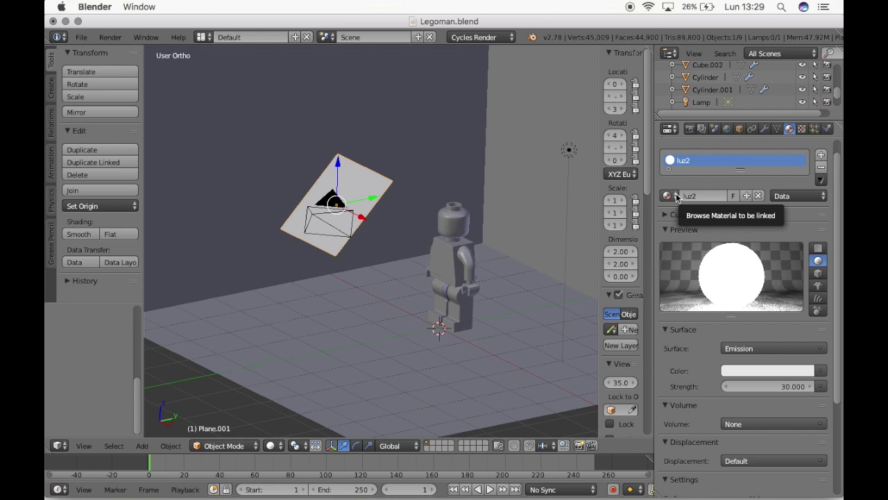
Replace luz2 with the existing emissive material luz.
{"action": "left_click", "coordinate": [821, 168]}
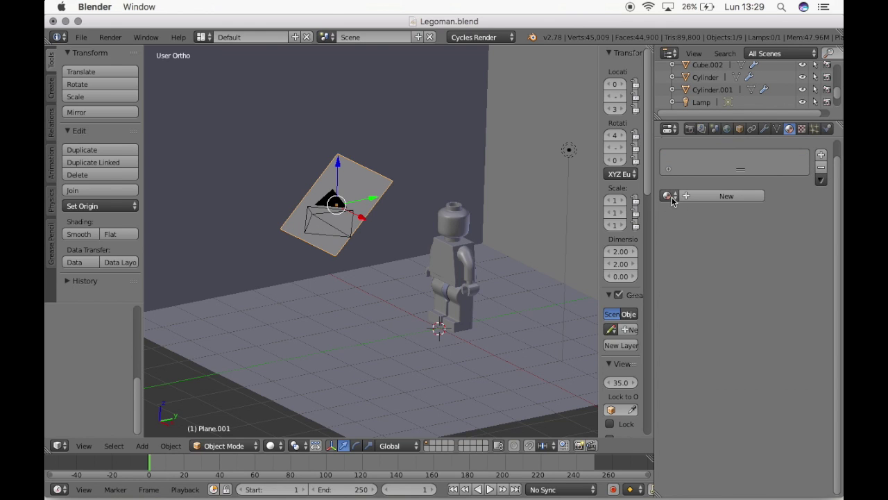
{"action": "left_click", "coordinate": [669, 196]}
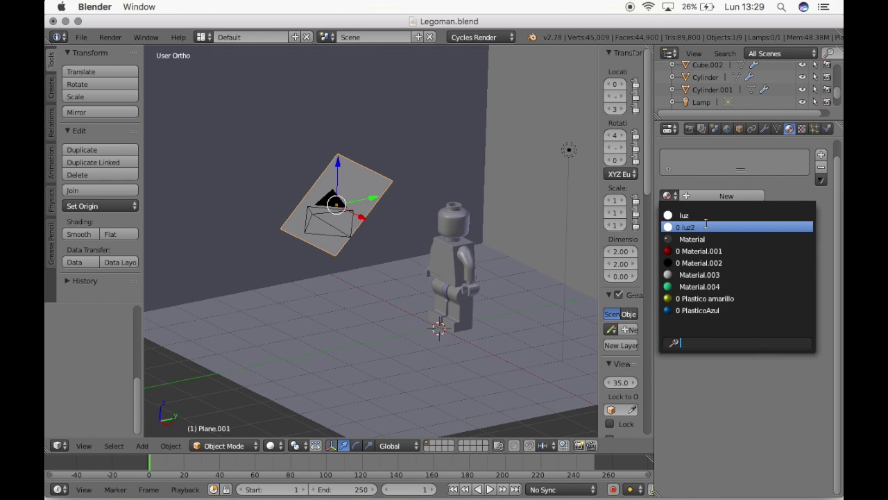
{"action": "left_click", "coordinate": [681, 216]}
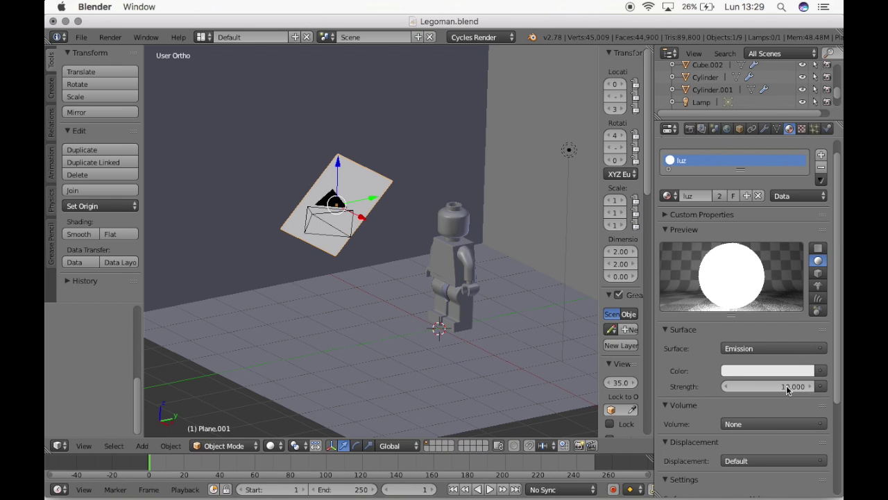
With render settings shown, preview the plane-lit figure in Rendered viewport shading.
{"action": "left_click", "coordinate": [690, 132]}
{"action": "middle_click_drag", "start_coordinate": [444, 274], "coordinate": [428, 267]}
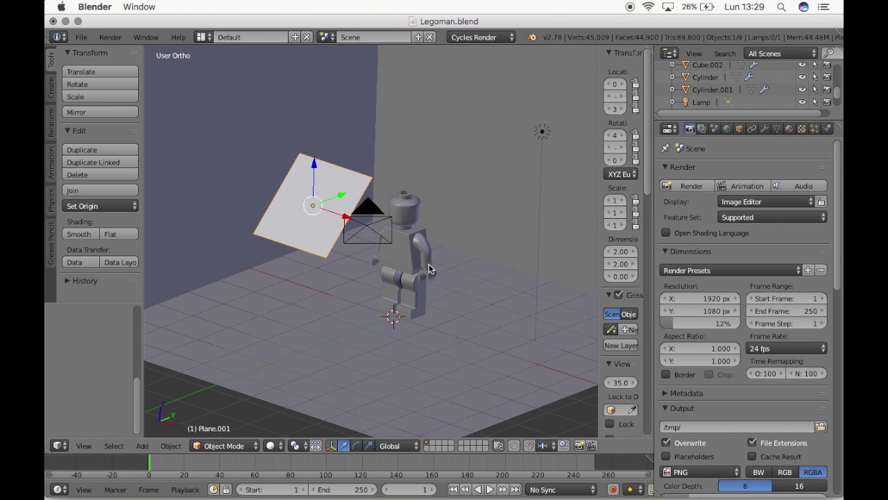
{"action": "left_click", "coordinate": [279, 448]}
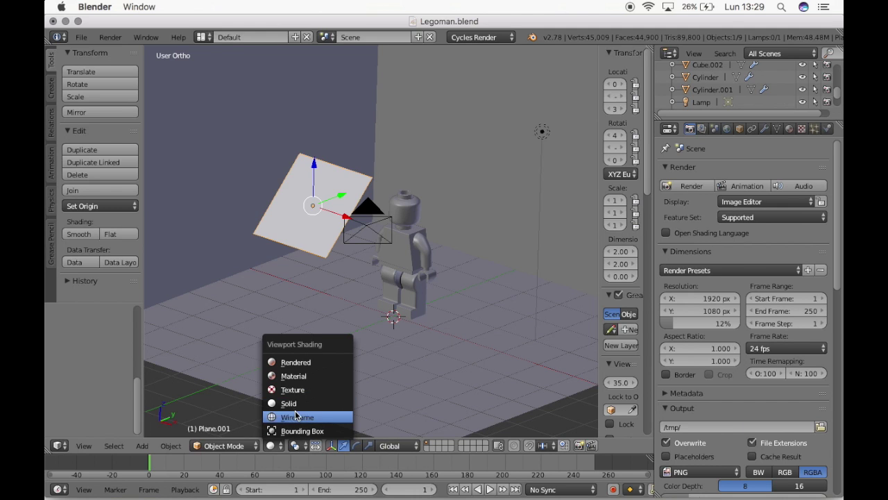
{"action": "left_click", "coordinate": [319, 363]}
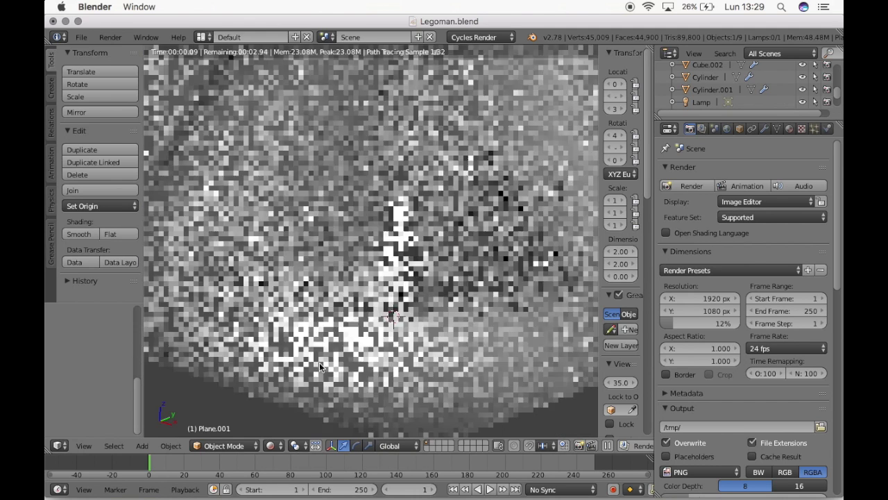
{"action": "scroll", "coordinate": [467, 251], "scroll_direction": "left", "scroll_amount": 3}
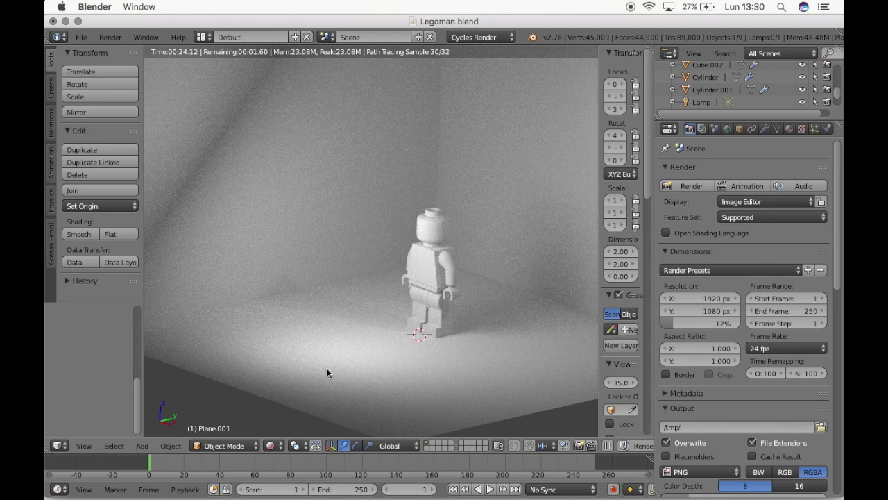
Return the viewport to Solid shading and deselect everything.
{"action": "left_click", "coordinate": [281, 446]}
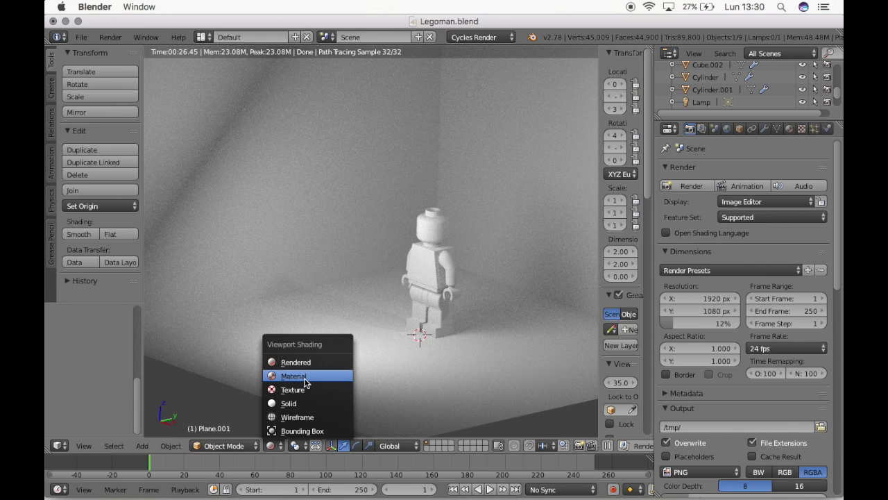
{"action": "left_click", "coordinate": [304, 403]}
{"action": "key", "text": "KP_4"}
{"action": "key", "text": "a"}
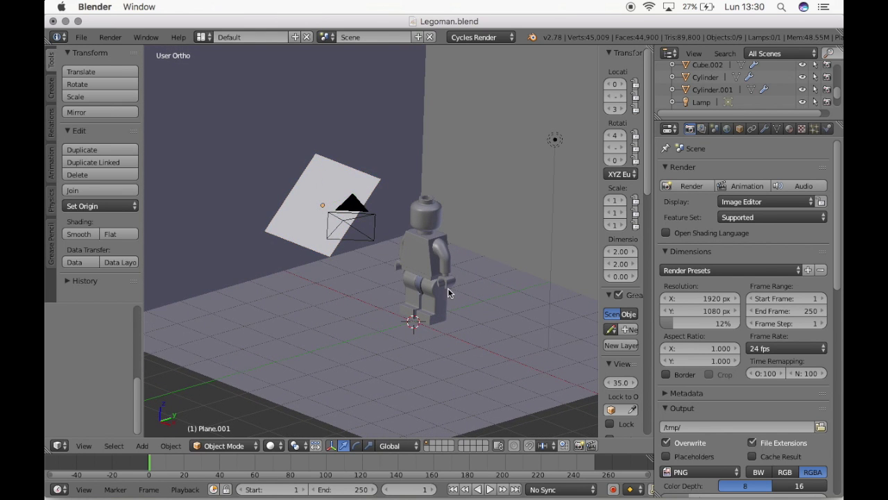
Select the Lego figure's head cylinder and show its still-empty material slots.
{"action": "scroll", "coordinate": [447, 293], "scroll_direction": "up", "scroll_amount": 2}
{"action": "scroll", "coordinate": [448, 293], "scroll_direction": "up", "scroll_amount": 1}
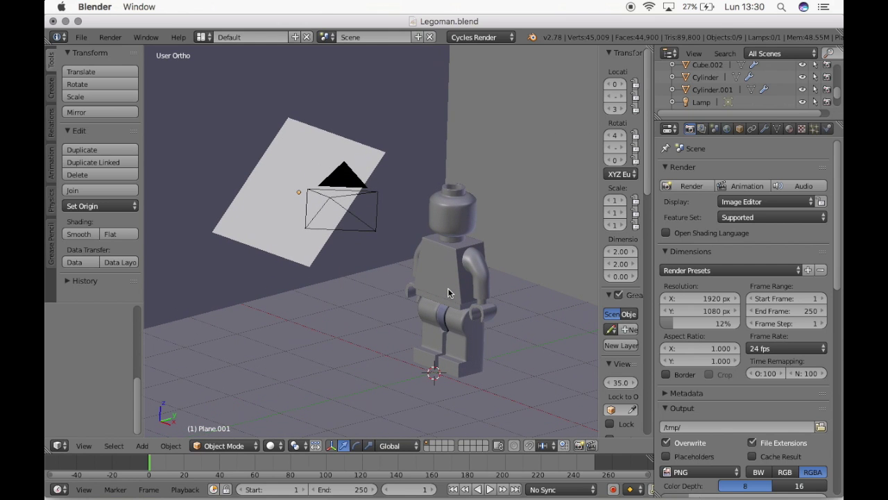
{"action": "key", "text": "KP_4"}
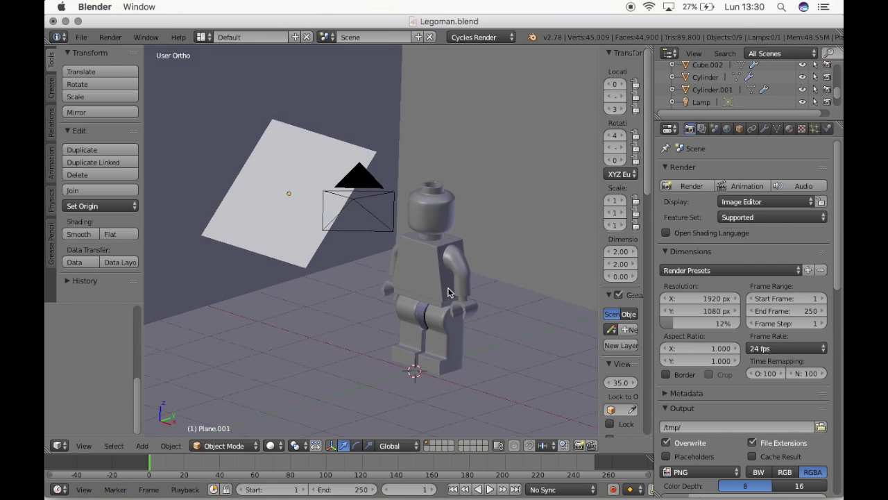
{"action": "right_click", "coordinate": [421, 208]}
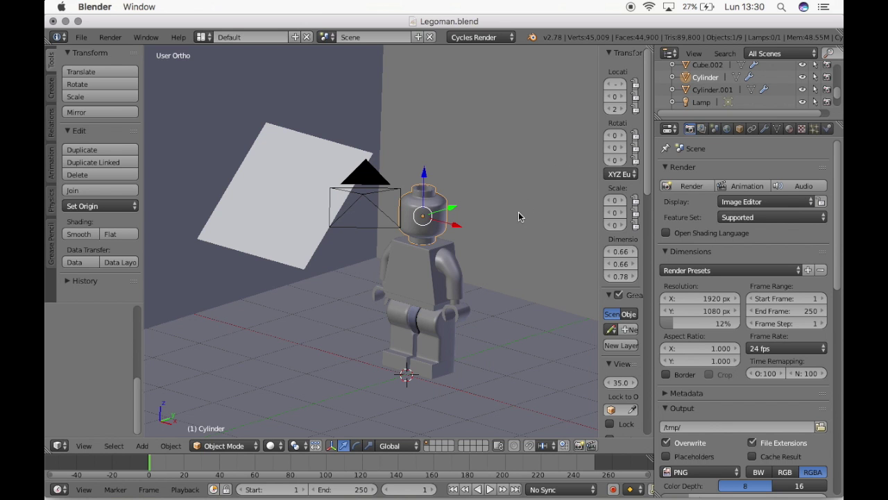
{"action": "key", "text": "KP_6"}
{"action": "key", "text": "KP_6"}
{"action": "key", "text": "KP_6"}
{"action": "key", "text": "KP_6"}
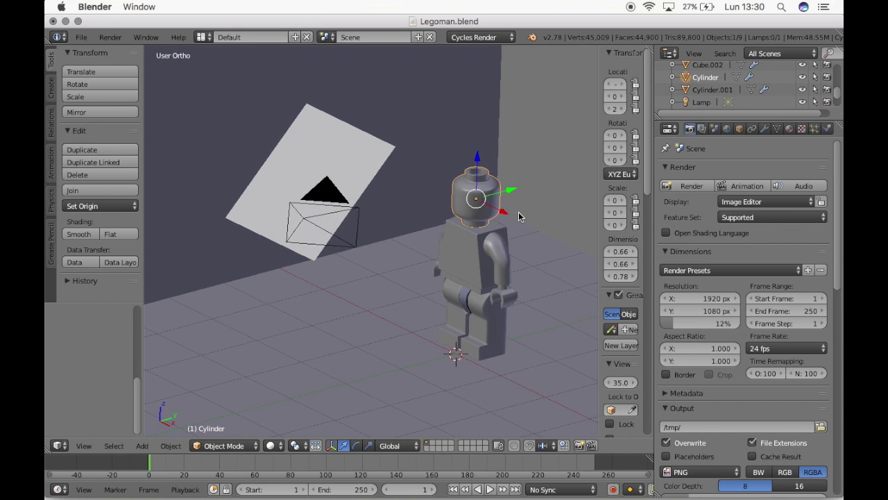
{"action": "key", "text": "KP_4"}
{"action": "key", "text": "KP_4"}
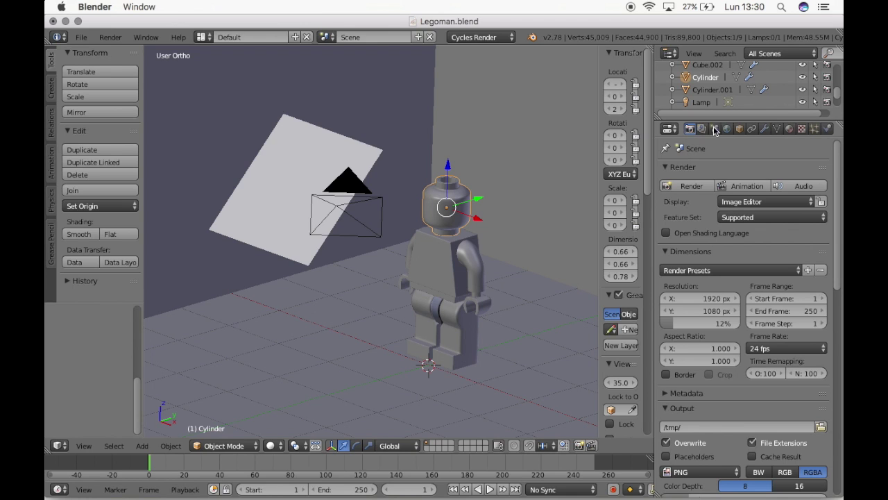
{"action": "left_click", "coordinate": [789, 130]}
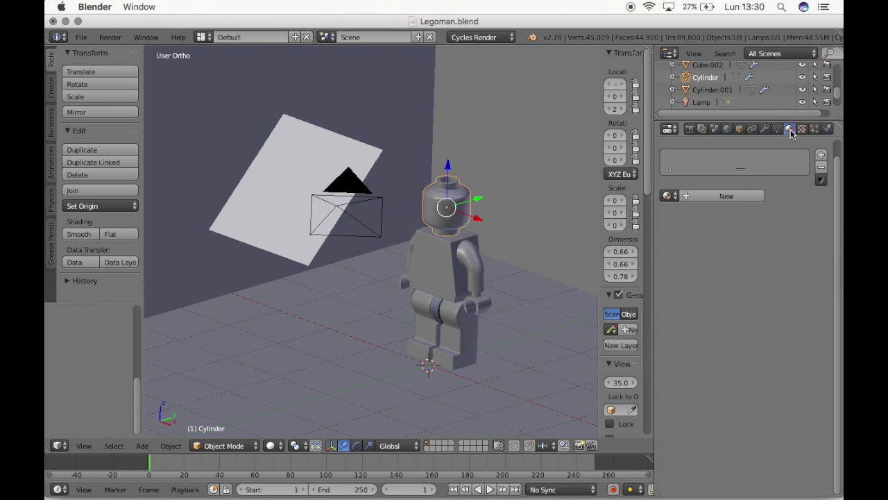
Create Material.005 for the head with a Glossy BSDF surface.
{"action": "left_click", "coordinate": [701, 198]}
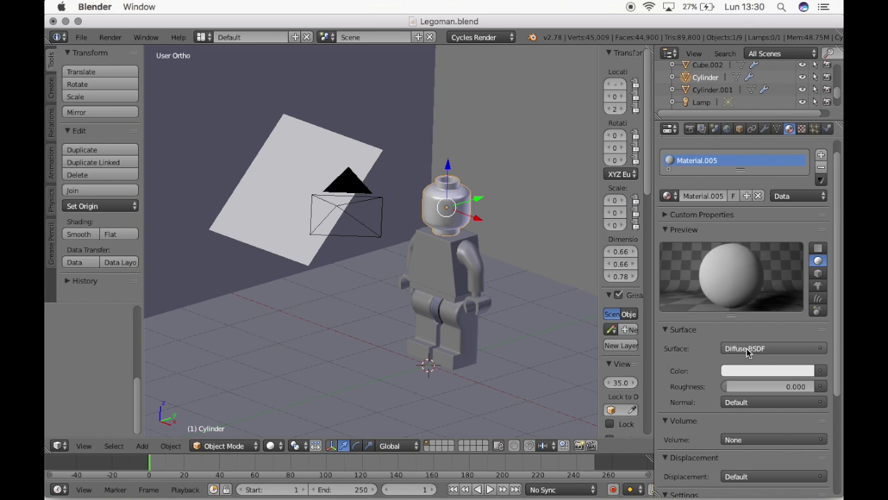
{"action": "left_click", "coordinate": [748, 350]}
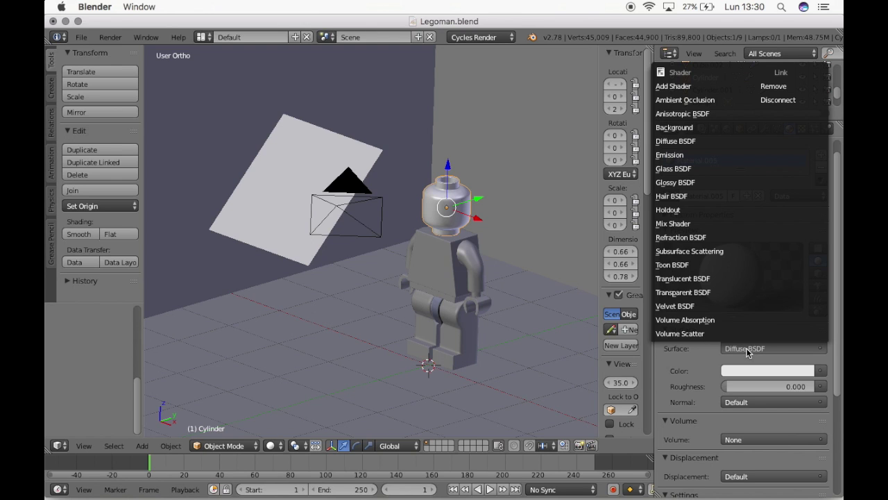
{"action": "left_click", "coordinate": [702, 182]}
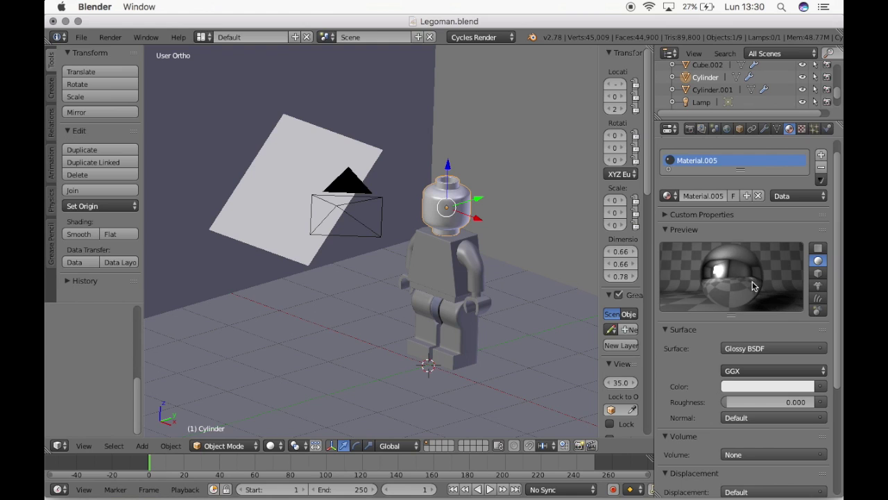
Try cube, monkey, world and sphere previews, then bring up the surface colour picker.
{"action": "left_click", "coordinate": [819, 275]}
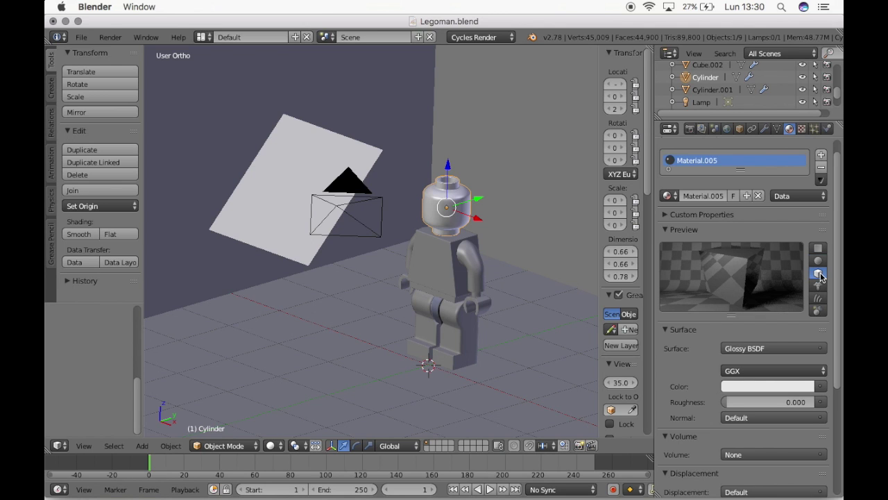
{"action": "left_click", "coordinate": [819, 287]}
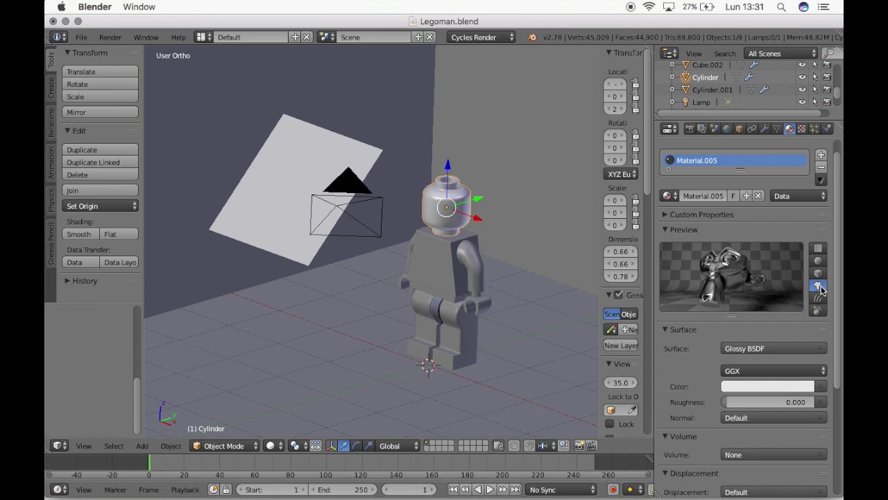
{"action": "left_click", "coordinate": [819, 311]}
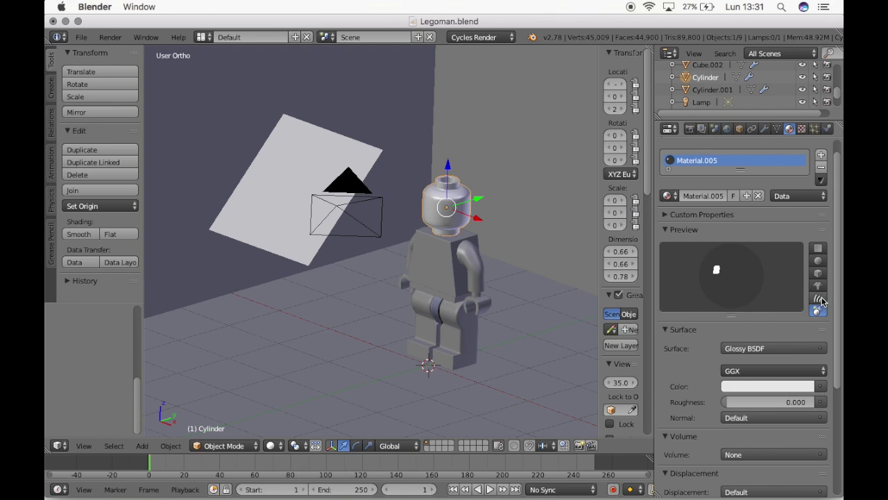
{"action": "left_click", "coordinate": [819, 261]}
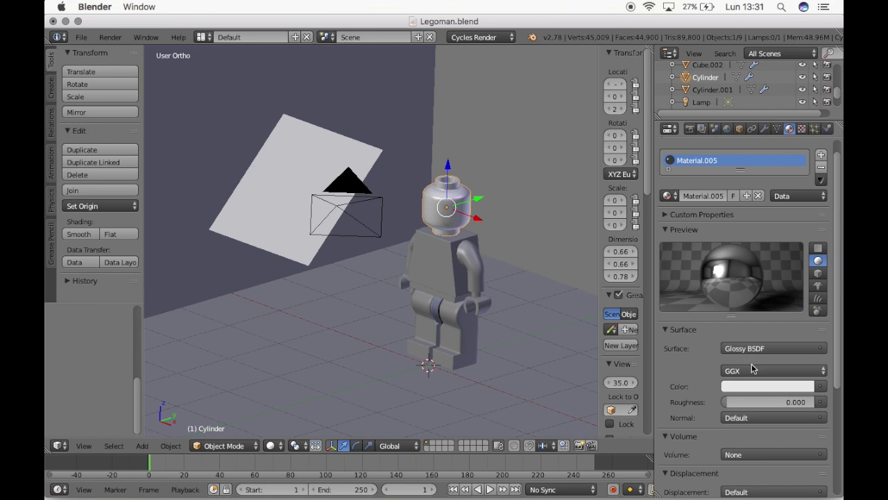
{"action": "left_click", "coordinate": [746, 386]}
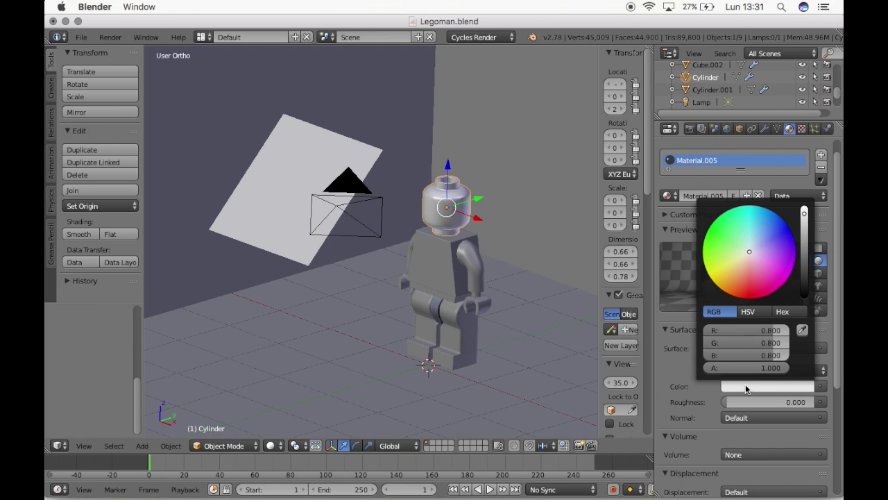
Make Material.005 yellow and set its roughness to 0.350.
{"action": "mouse_move", "coordinate": [727, 278]}
{"action": "left_mouse_down"}
{"action": "mouse_move", "coordinate": [717, 265]}
{"action": "mouse_move", "coordinate": [722, 273]}
{"action": "left_mouse_up"}
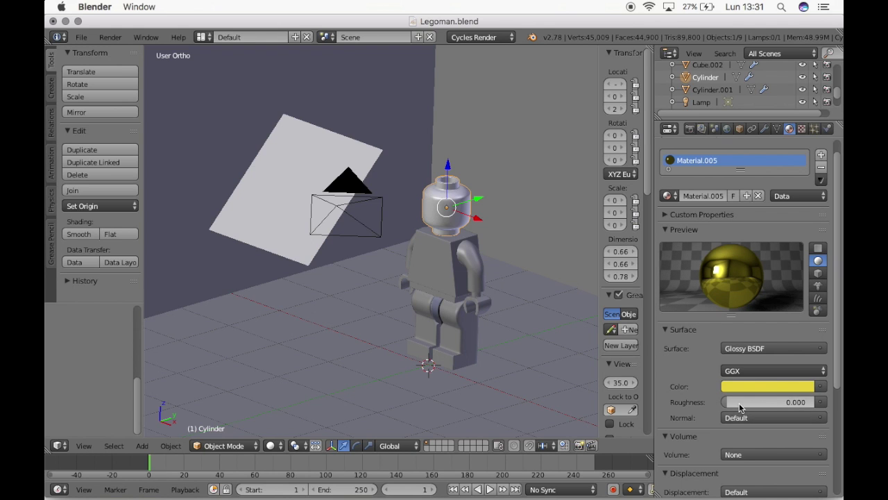
{"action": "left_click_drag", "start_coordinate": [738, 404], "coordinate": [743, 404]}
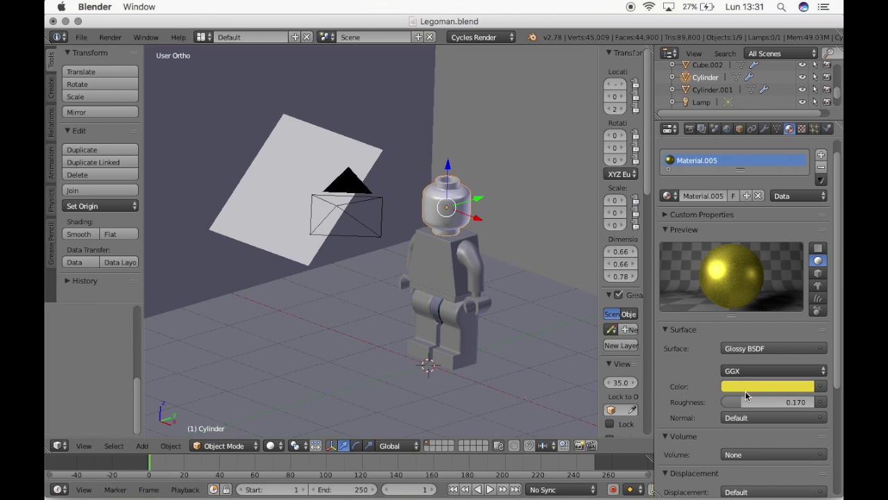
{"action": "left_click_drag", "start_coordinate": [742, 407], "coordinate": [755, 405]}
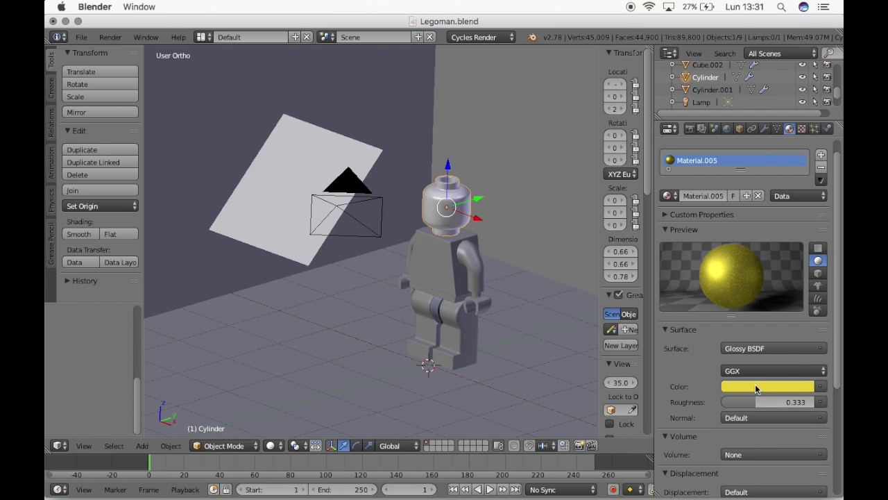
{"action": "mouse_move", "coordinate": [755, 383]}
{"action": "left_mouse_down"}
{"action": "mouse_move", "coordinate": [767, 384]}
{"action": "mouse_move", "coordinate": [779, 402]}
{"action": "mouse_move", "coordinate": [725, 402]}
{"action": "left_mouse_up"}
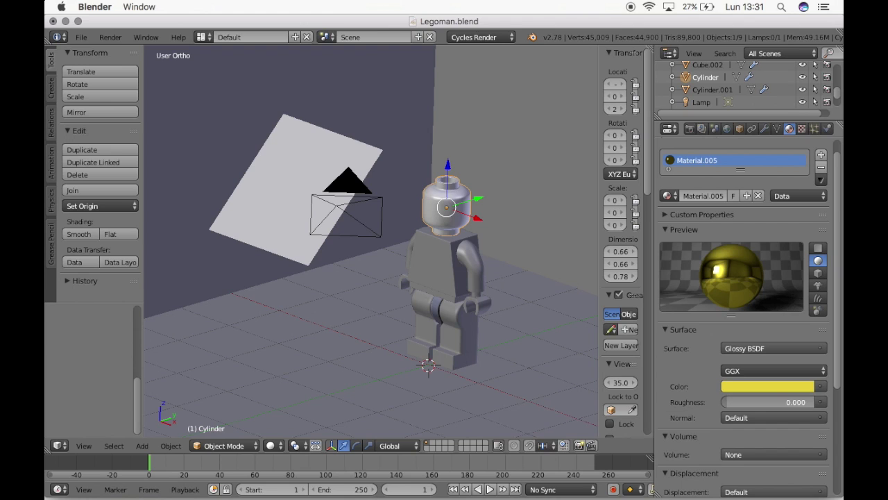
{"action": "left_click_drag", "start_coordinate": [735, 402], "coordinate": [741, 402]}
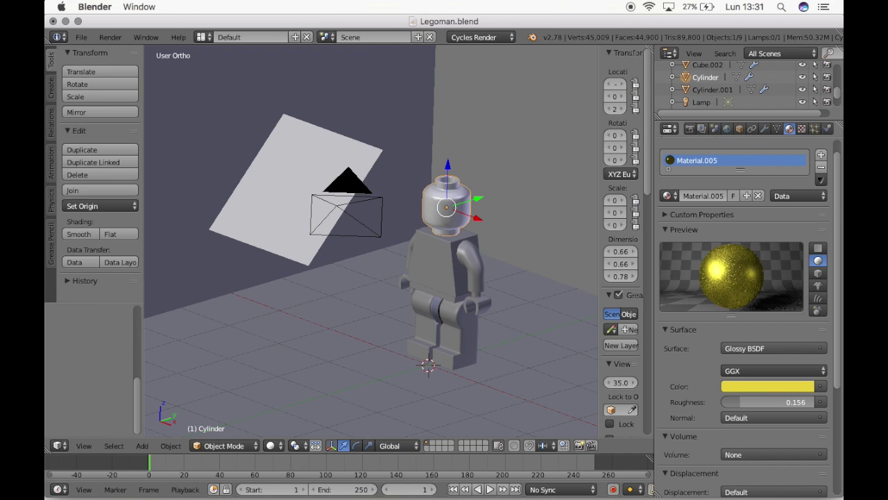
{"action": "left_click", "coordinate": [792, 404]}
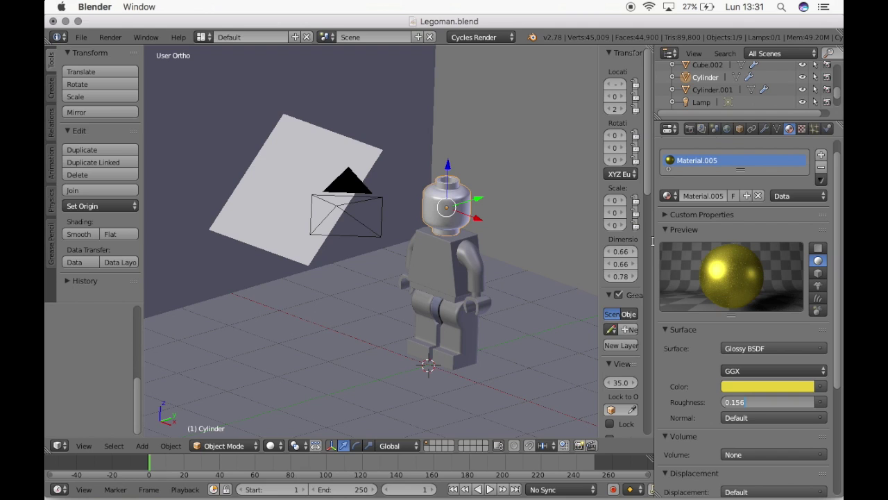
{"action": "key", "text": "BackSpace"}
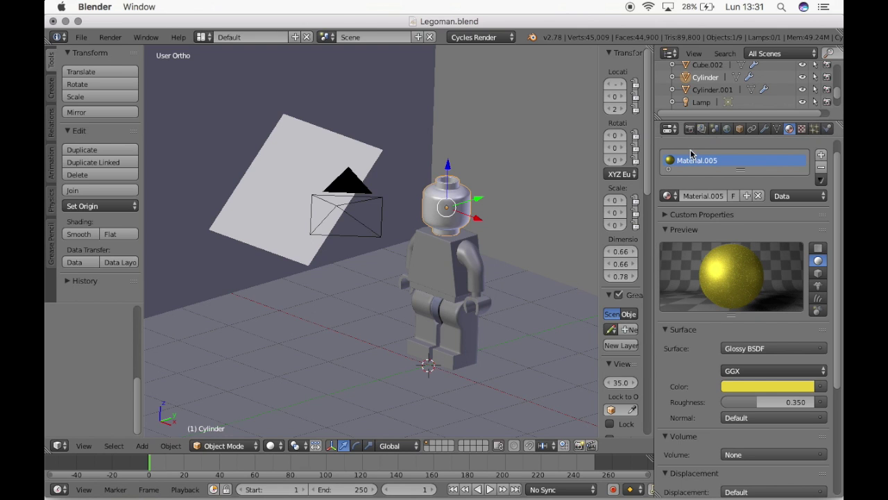
{"action": "scroll", "coordinate": [694, 386], "scroll_direction": "down", "scroll_amount": 1}
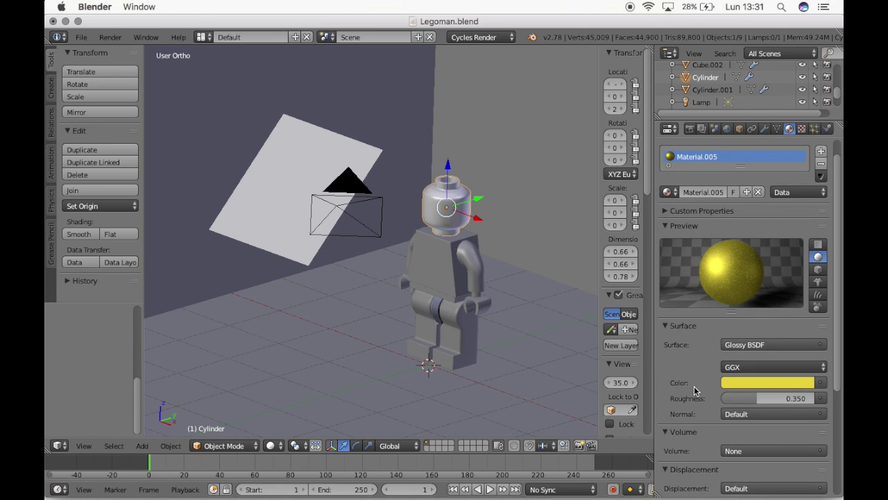
{"action": "scroll", "coordinate": [707, 421], "scroll_direction": "down", "scroll_amount": 3}
{"action": "scroll", "coordinate": [707, 421], "scroll_direction": "down", "scroll_amount": 2}
{"action": "scroll", "coordinate": [707, 421], "scroll_direction": "down", "scroll_amount": 2}
{"action": "scroll", "coordinate": [707, 421], "scroll_direction": "up", "scroll_amount": 5}
{"action": "scroll", "coordinate": [705, 261], "scroll_direction": "up", "scroll_amount": 1}
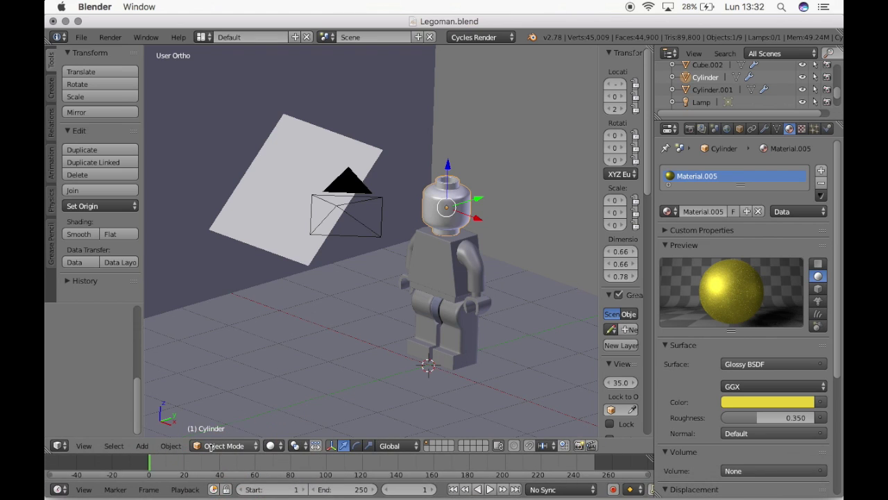
Switch viewport shading to show material colours, revealing the yellow head.
{"action": "left_click", "coordinate": [277, 445]}
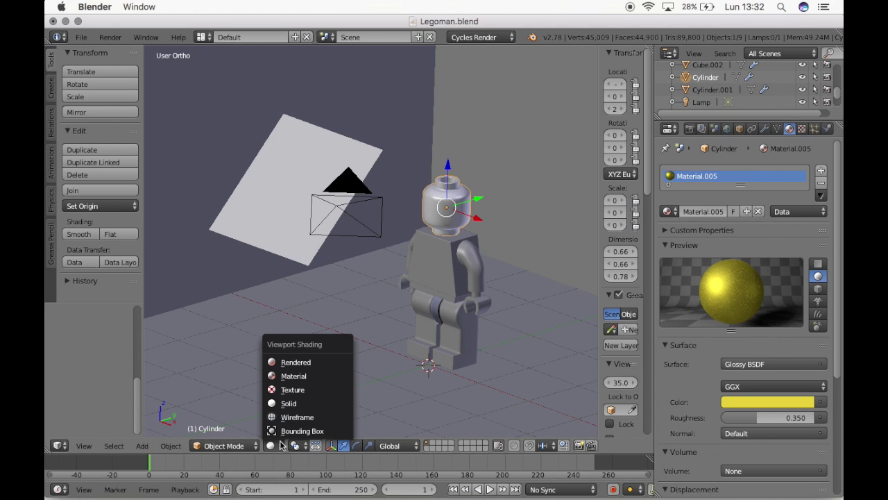
{"action": "left_click", "coordinate": [295, 377]}
{"action": "scroll", "coordinate": [435, 271], "scroll_direction": "down", "scroll_amount": 5}
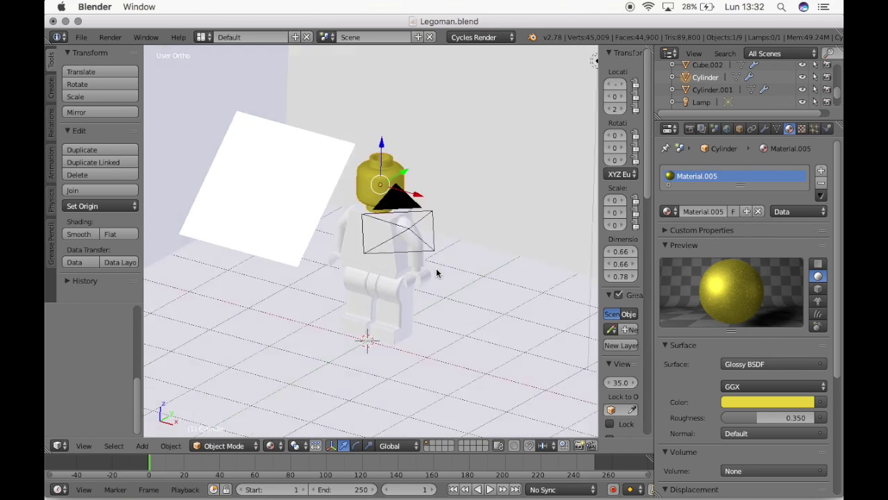
{"action": "scroll", "coordinate": [435, 271], "scroll_direction": "down", "scroll_amount": 5}
Zoom in on the figure and select the hand piece Cube.002.
{"action": "scroll", "coordinate": [436, 273], "scroll_direction": "down", "scroll_amount": 3}
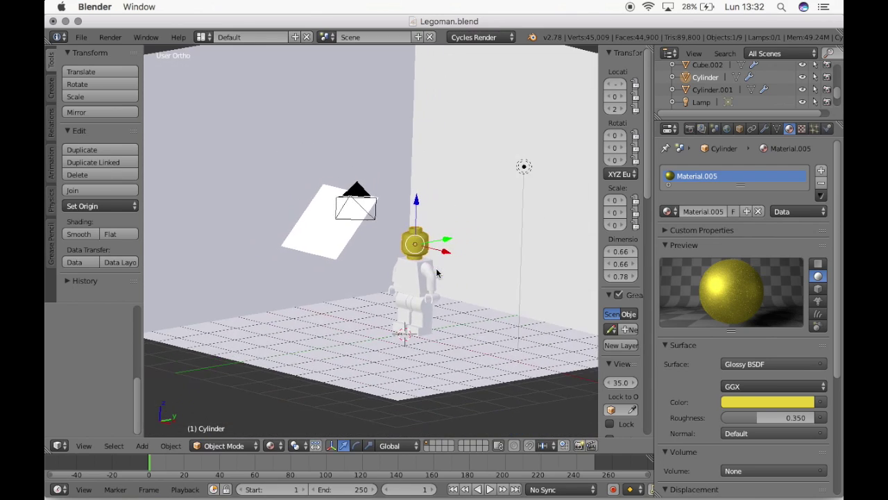
{"action": "scroll", "coordinate": [436, 272], "scroll_direction": "left", "scroll_amount": 3}
{"action": "scroll", "coordinate": [436, 272], "scroll_direction": "up", "scroll_amount": 4}
{"action": "scroll", "coordinate": [435, 271], "scroll_direction": "up", "scroll_amount": 3}
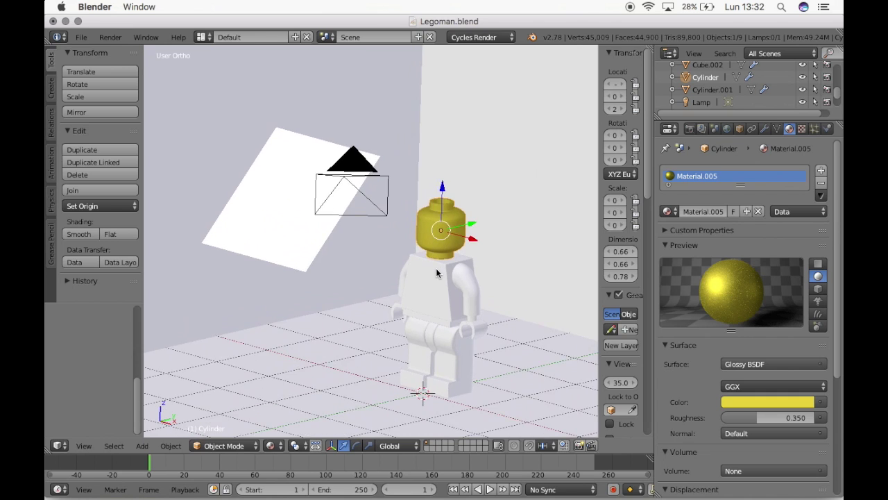
{"action": "scroll", "coordinate": [436, 268], "scroll_direction": "left", "scroll_amount": 3}
{"action": "scroll", "coordinate": [436, 268], "scroll_direction": "left", "scroll_amount": 2}
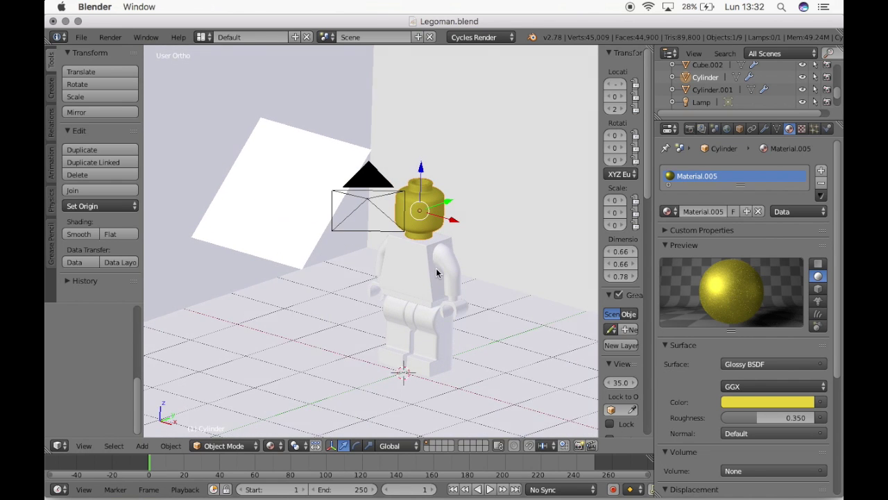
{"action": "right_click", "coordinate": [374, 294]}
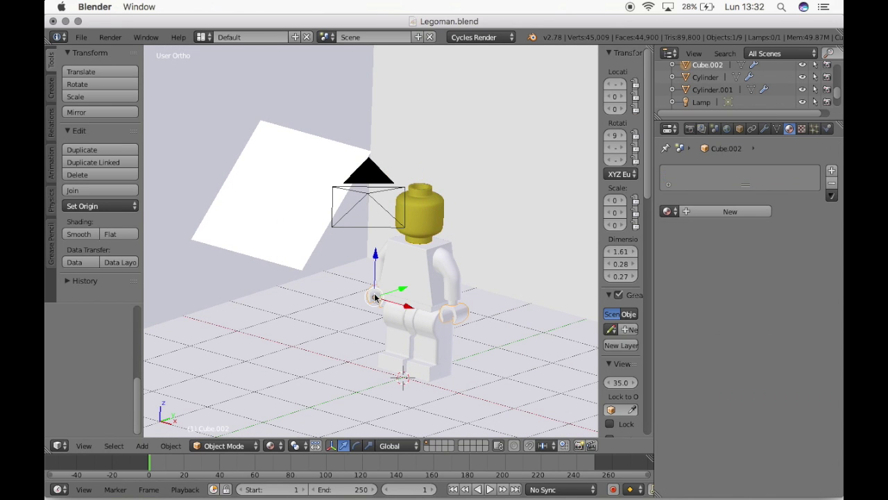
Assign the existing Plastico amarillo material to the hand and the head.
{"action": "left_click", "coordinate": [671, 211]}
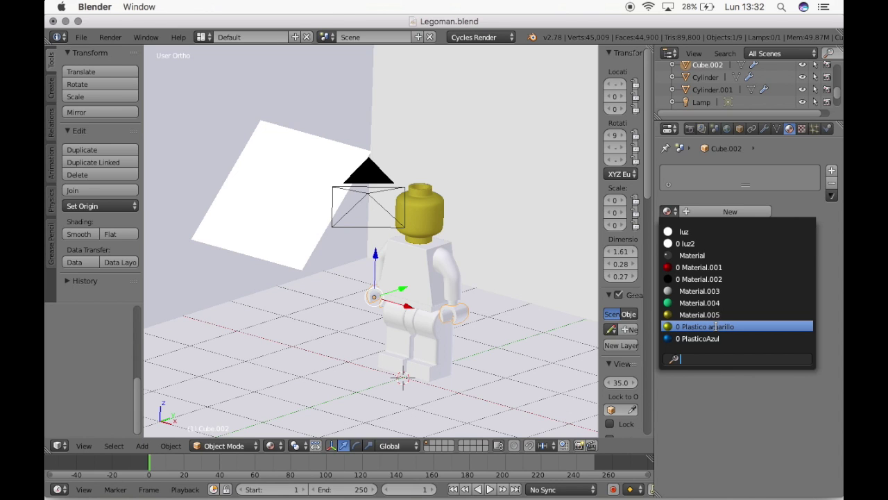
{"action": "left_click", "coordinate": [718, 330]}
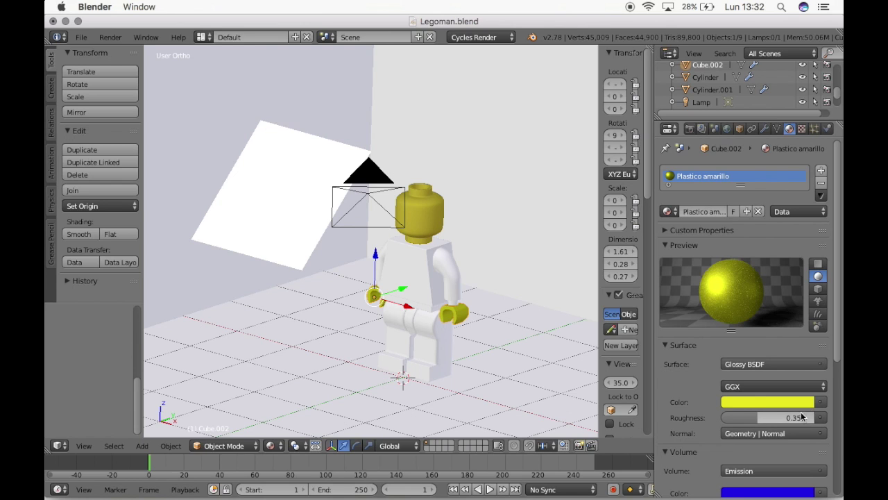
{"action": "right_click", "coordinate": [426, 218]}
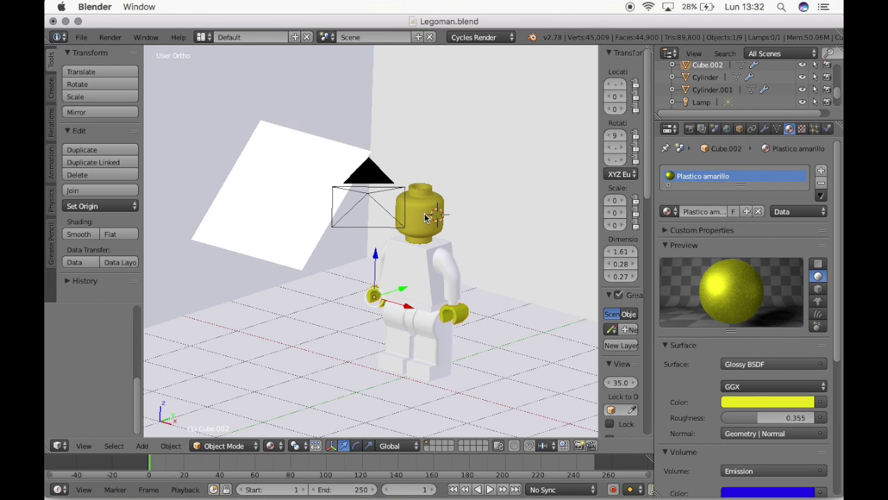
{"action": "left_click", "coordinate": [671, 212]}
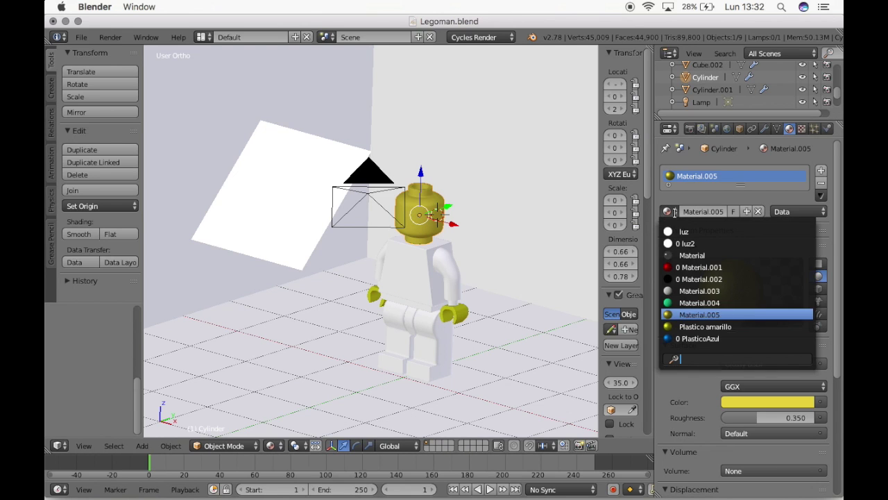
{"action": "left_click", "coordinate": [703, 325]}
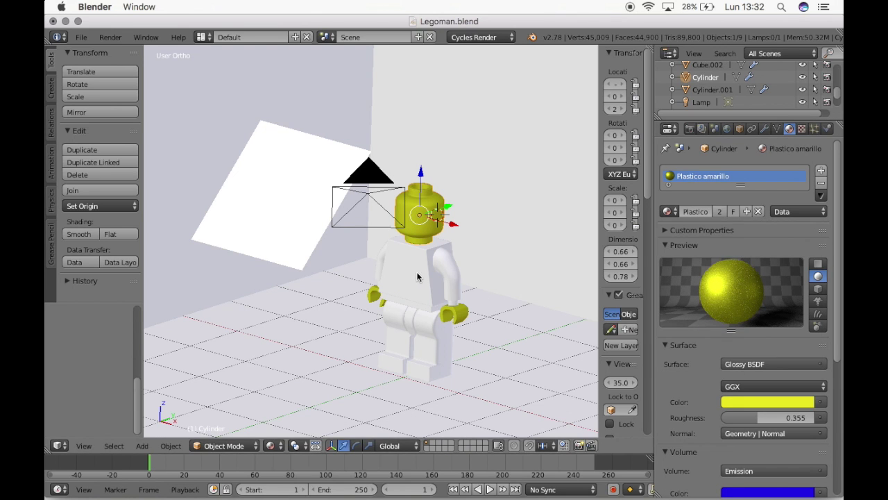
Select the arm Cylinder.001 and browse its existing materials.
{"action": "scroll", "coordinate": [516, 303], "scroll_direction": "right", "scroll_amount": 3}
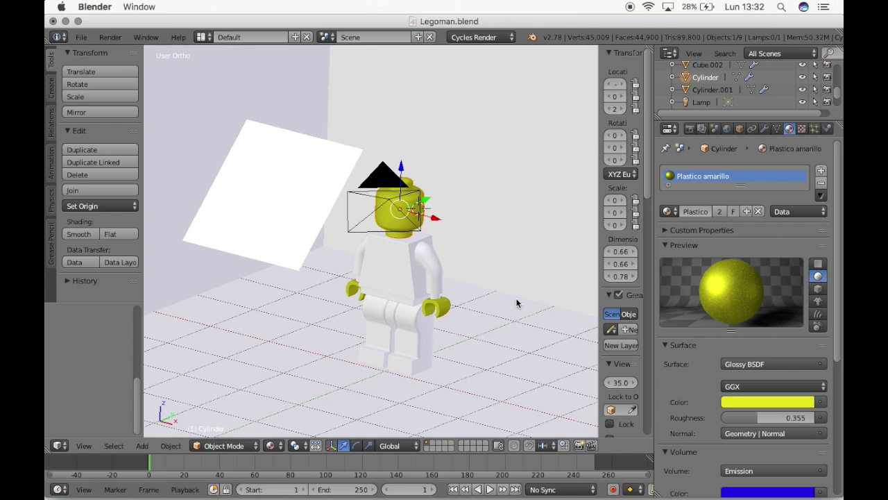
{"action": "right_click", "coordinate": [438, 271]}
{"action": "left_click", "coordinate": [669, 211]}
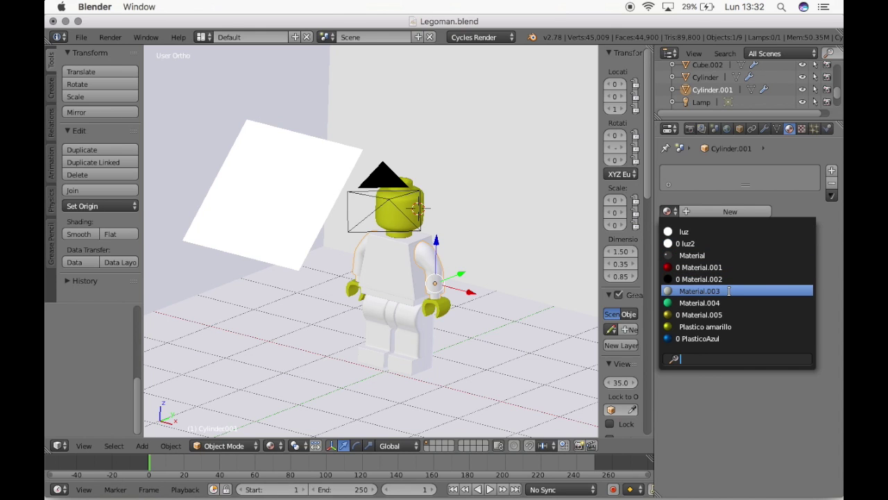
Give the arm white Material.003 and the torso Cube.001 red Material.001.
{"action": "left_click", "coordinate": [729, 291]}
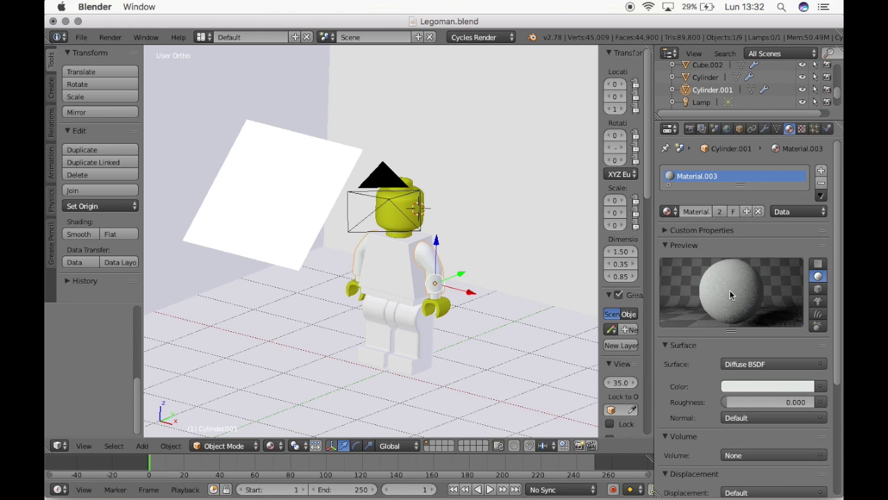
{"action": "right_click", "coordinate": [392, 275]}
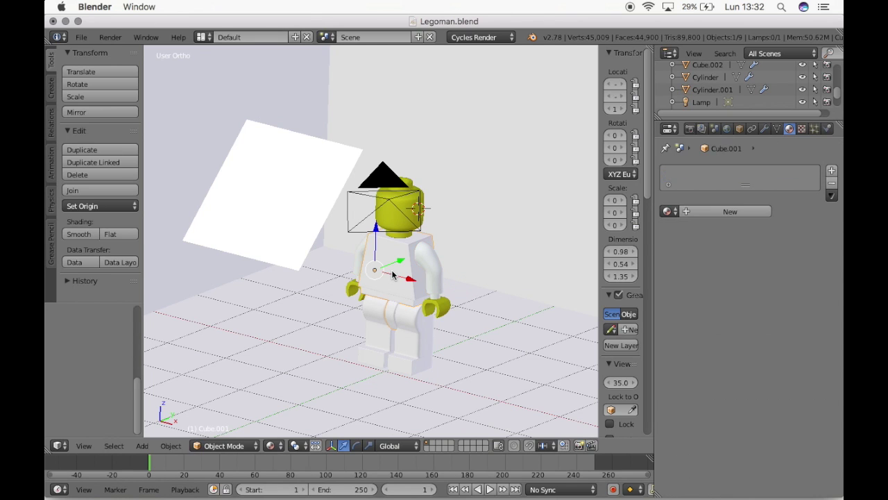
{"action": "left_click", "coordinate": [675, 213]}
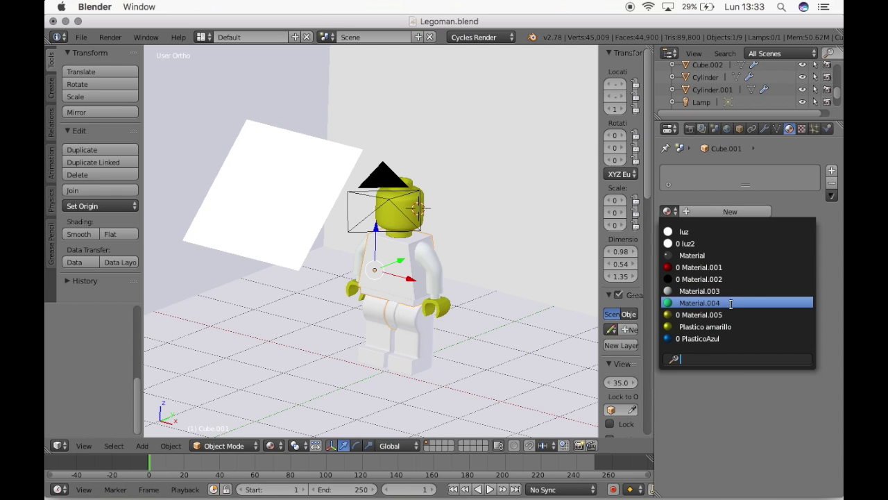
{"action": "left_click", "coordinate": [710, 271]}
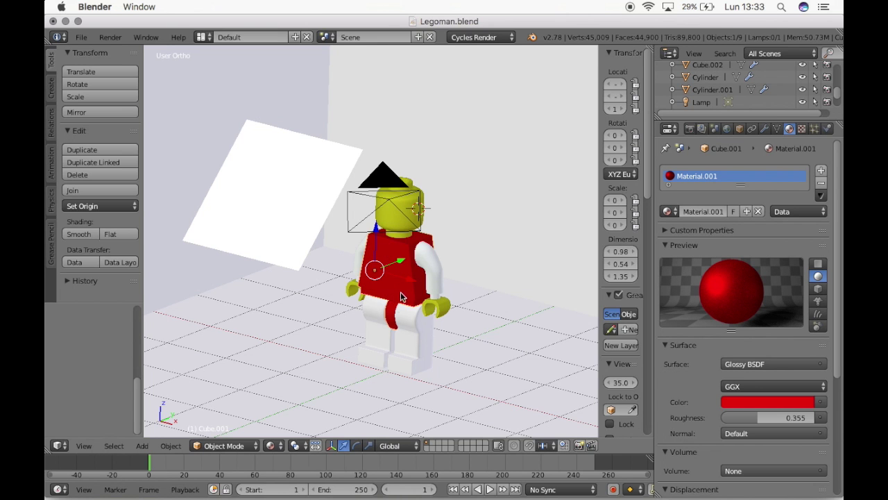
Give the legs the blue PlasticoAzul material and inspect the coloured figure.
{"action": "middle_click_drag", "start_coordinate": [392, 324], "coordinate": [417, 325]}
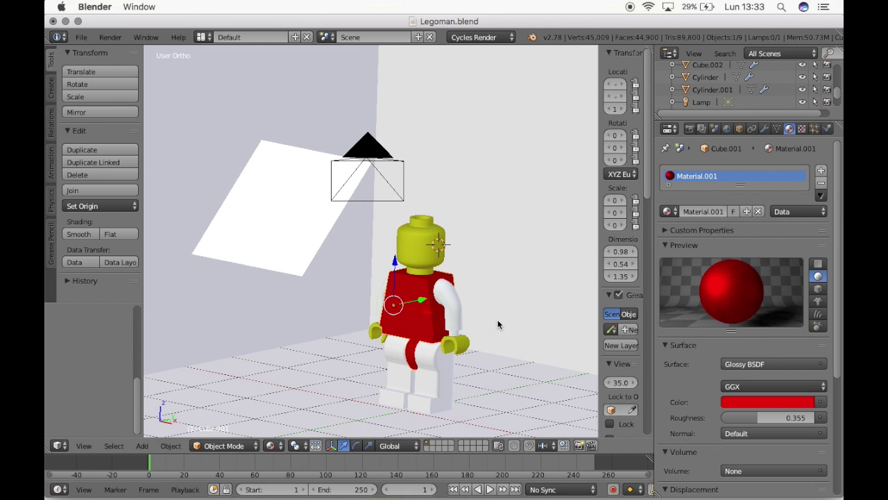
{"action": "scroll", "coordinate": [498, 324], "scroll_direction": "right", "scroll_amount": 3}
{"action": "right_click", "coordinate": [407, 355]}
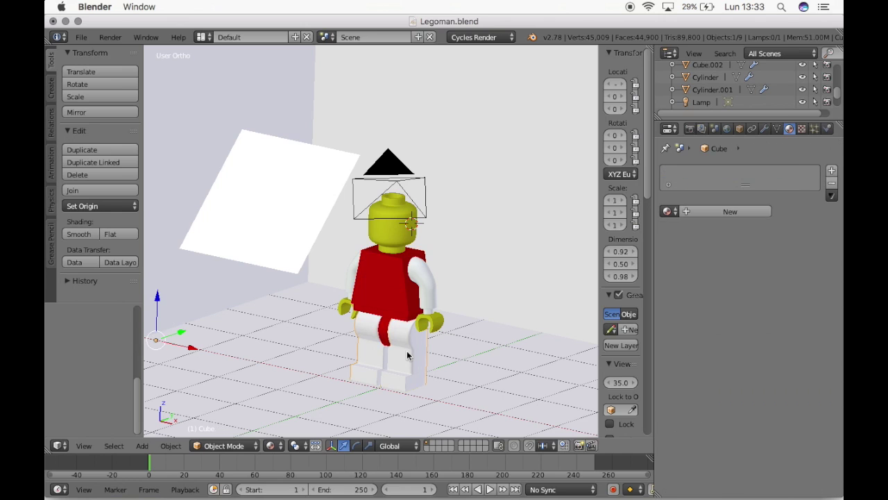
{"action": "left_click", "coordinate": [670, 212]}
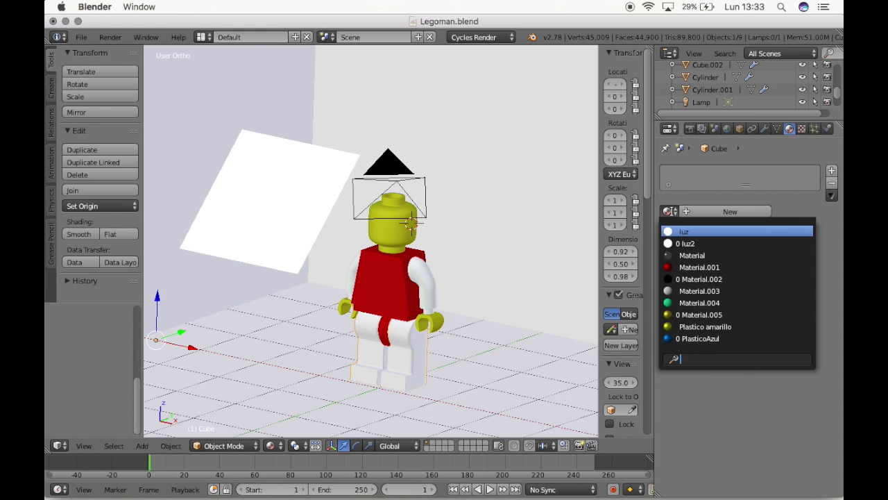
{"action": "left_click", "coordinate": [702, 338]}
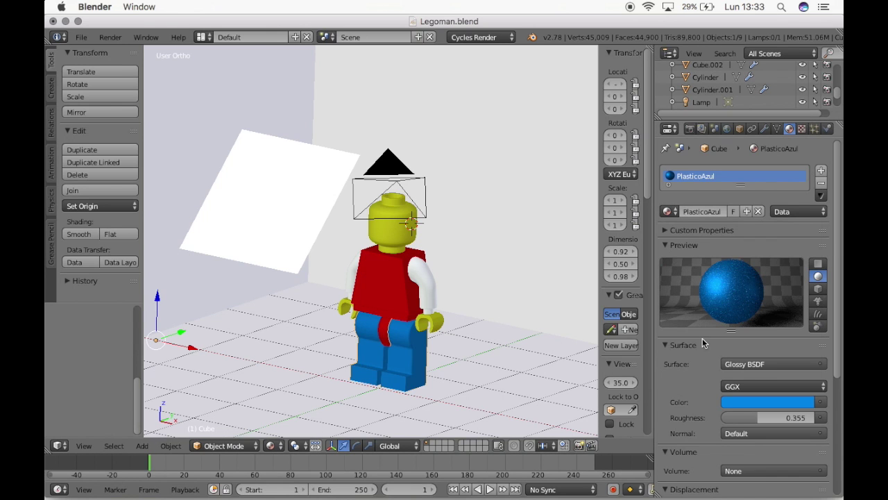
{"action": "scroll", "coordinate": [454, 359], "scroll_direction": "down", "scroll_amount": 2}
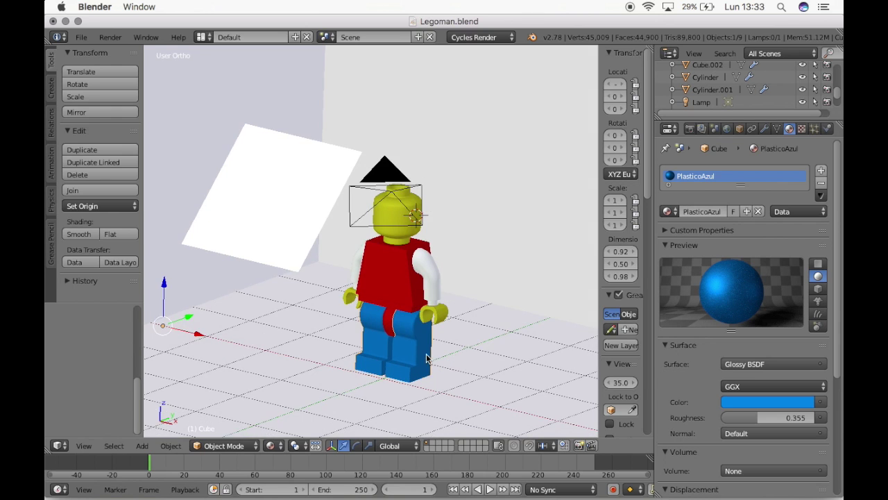
{"action": "scroll", "coordinate": [426, 358], "scroll_direction": "down", "scroll_amount": 2}
{"action": "scroll", "coordinate": [426, 353], "scroll_direction": "left", "scroll_amount": 5}
{"action": "scroll", "coordinate": [426, 353], "scroll_direction": "right", "scroll_amount": 4}
{"action": "scroll", "coordinate": [416, 354], "scroll_direction": "up", "scroll_amount": 3, "text": "ctrl"}
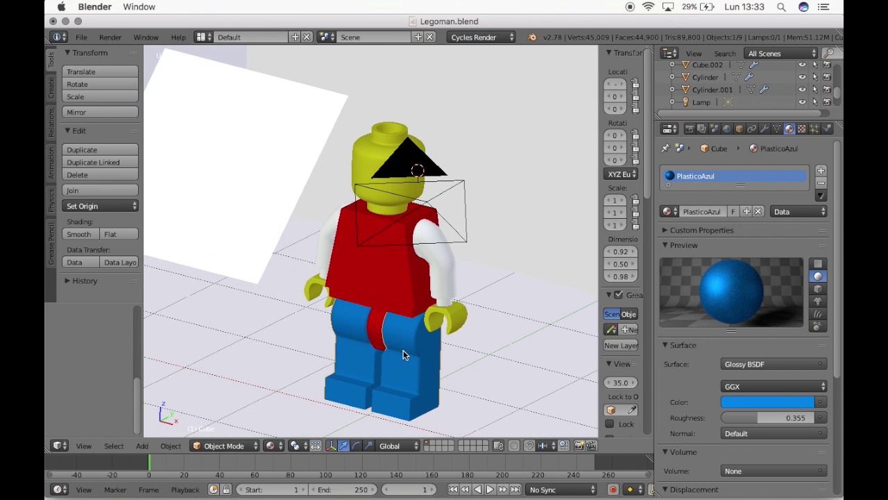
{"action": "scroll", "coordinate": [404, 355], "scroll_direction": "up", "scroll_amount": 3, "text": "ctrl"}
{"action": "scroll", "coordinate": [405, 354], "scroll_direction": "up", "scroll_amount": 3}
{"action": "scroll", "coordinate": [404, 355], "scroll_direction": "down", "scroll_amount": 2}
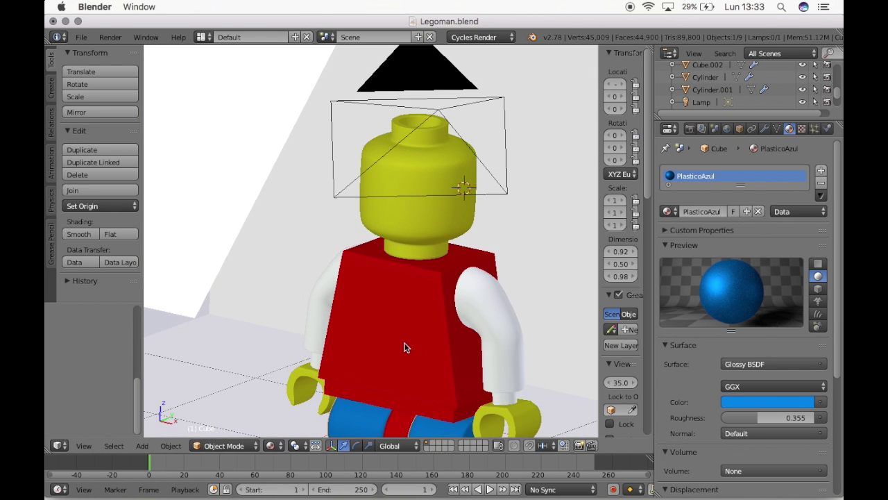
{"action": "right_click", "coordinate": [406, 347]}
{"action": "scroll", "coordinate": [432, 357], "scroll_direction": "down", "scroll_amount": 5}
{"action": "scroll", "coordinate": [421, 374], "scroll_direction": "down", "scroll_amount": 3}
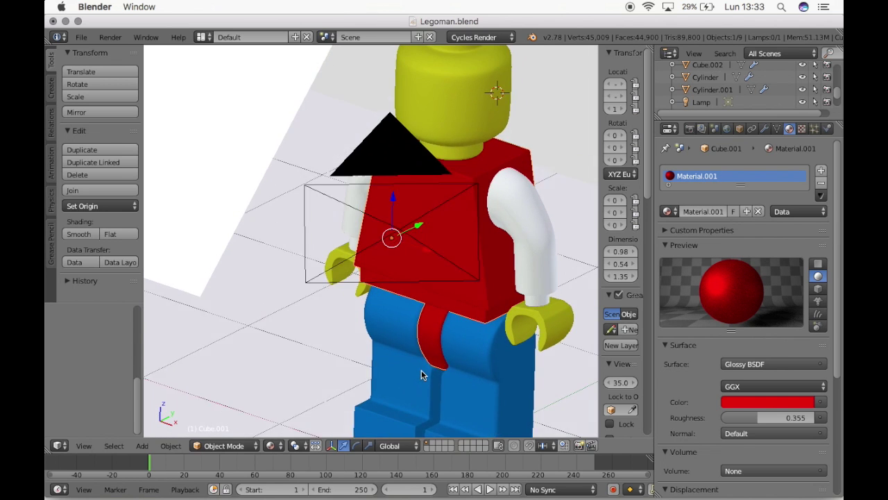
{"action": "scroll", "coordinate": [421, 375], "scroll_direction": "left", "scroll_amount": 5}
{"action": "scroll", "coordinate": [452, 333], "scroll_direction": "left", "scroll_amount": 3}
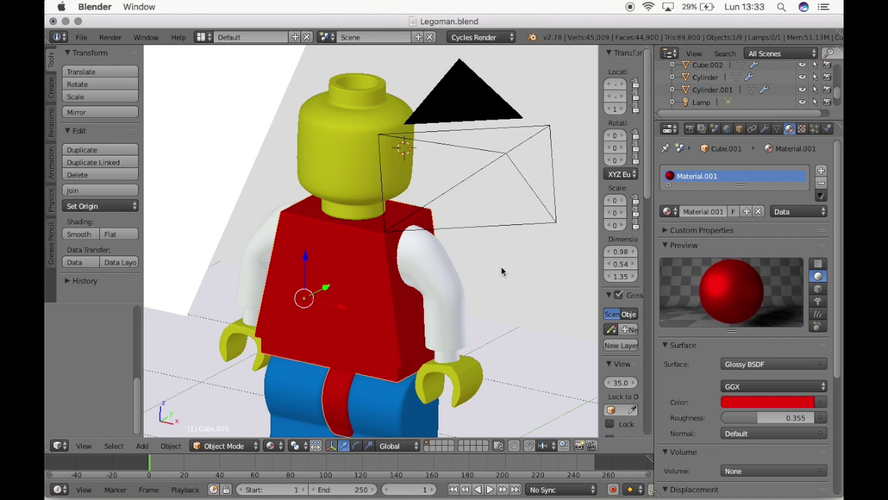
{"action": "key", "text": "Tab"}
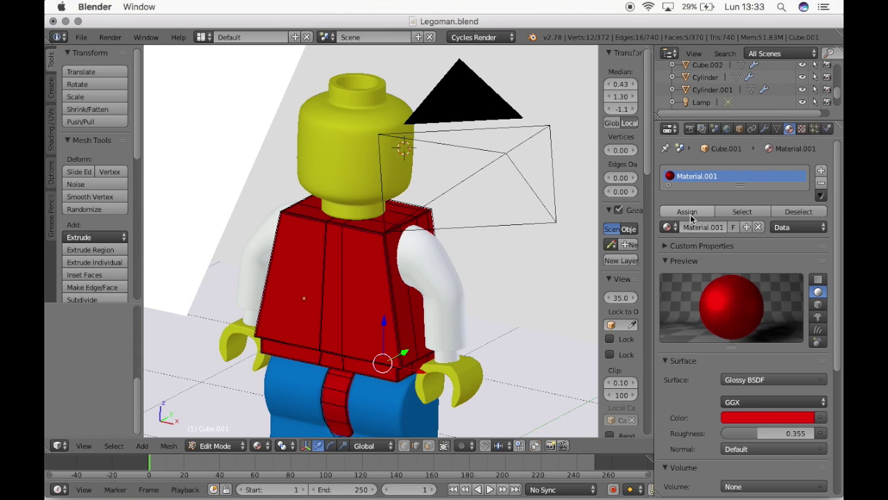
{"action": "left_click", "coordinate": [685, 212]}
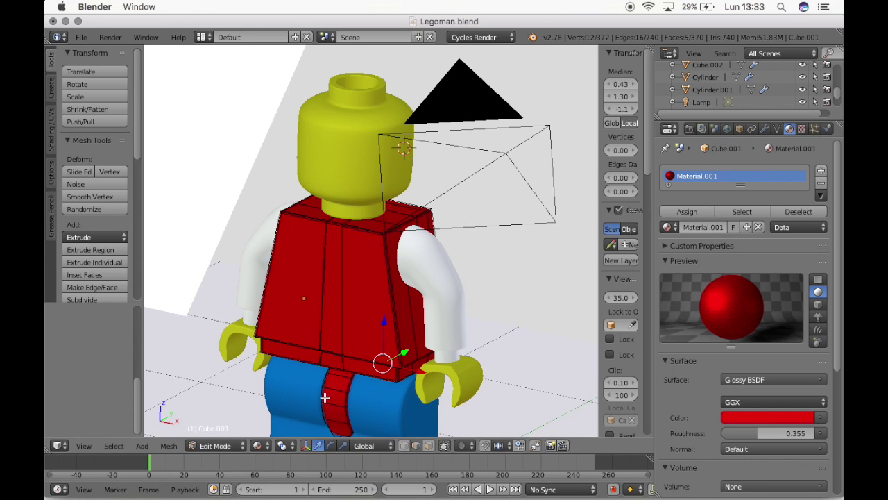
{"action": "scroll", "coordinate": [358, 382], "scroll_direction": "up", "scroll_amount": 2}
{"action": "scroll", "coordinate": [358, 382], "scroll_direction": "down", "scroll_amount": 2}
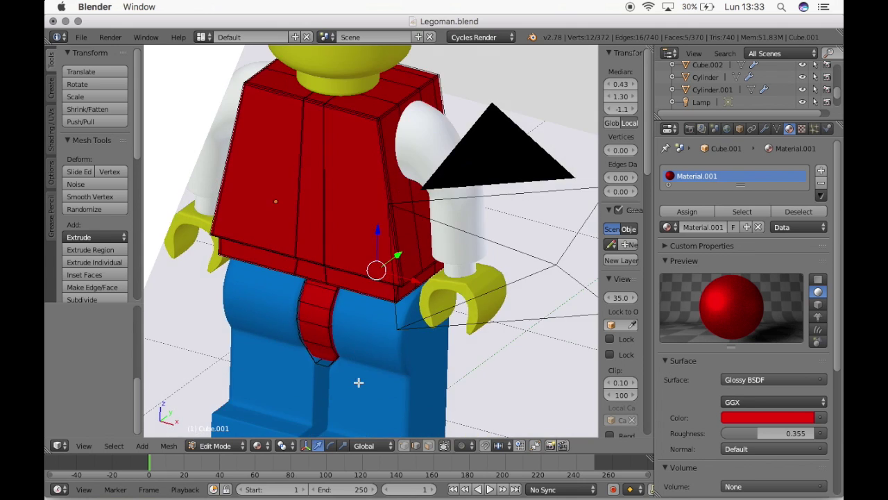
{"action": "scroll", "coordinate": [358, 381], "scroll_direction": "up", "scroll_amount": 2}
{"action": "scroll", "coordinate": [358, 382], "scroll_direction": "up", "scroll_amount": 2}
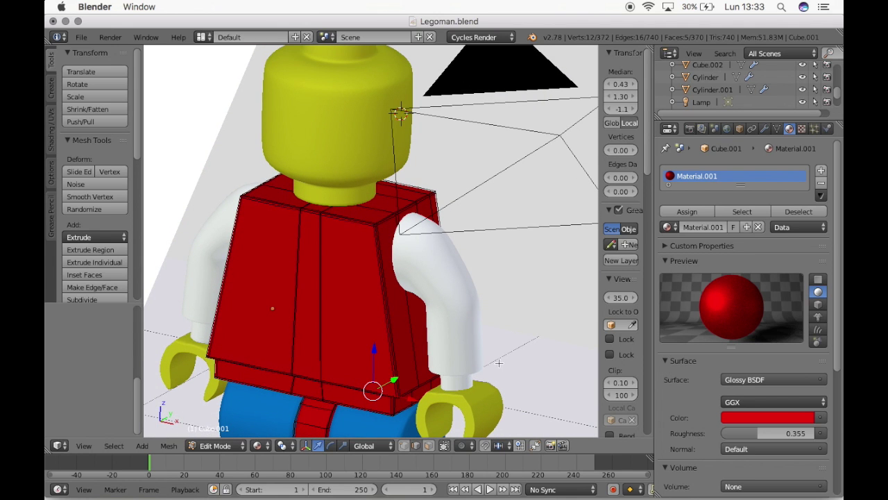
{"action": "scroll", "coordinate": [512, 349], "scroll_direction": "down", "scroll_amount": 2}
{"action": "scroll", "coordinate": [511, 350], "scroll_direction": "down", "scroll_amount": 2}
{"action": "scroll", "coordinate": [512, 350], "scroll_direction": "down", "scroll_amount": 2}
{"action": "scroll", "coordinate": [513, 350], "scroll_direction": "down", "scroll_amount": 2}
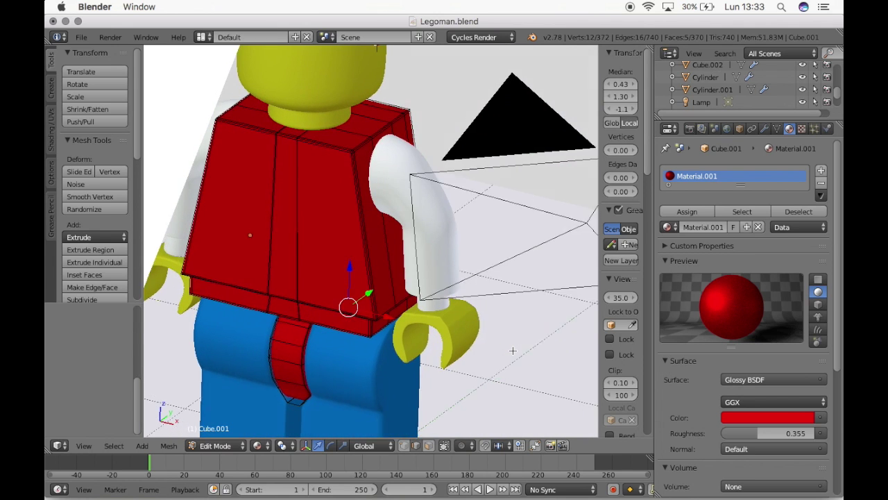
{"action": "scroll", "coordinate": [513, 351], "scroll_direction": "up", "scroll_amount": 2}
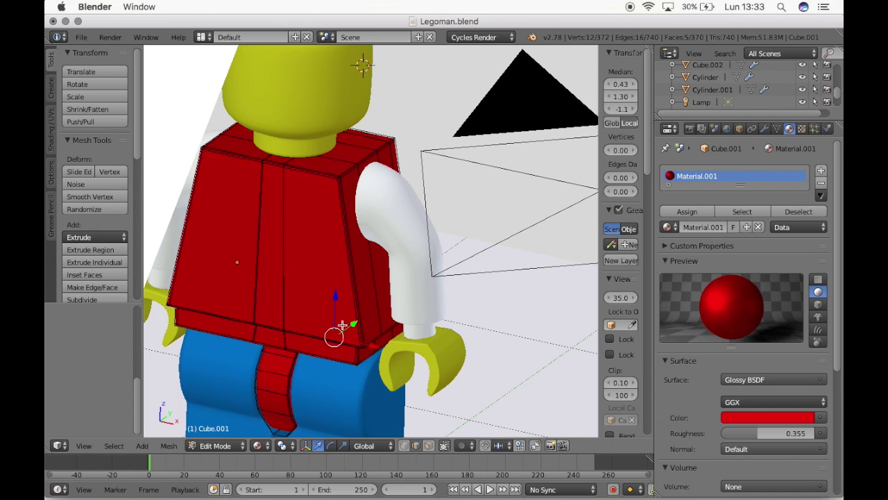
{"action": "scroll", "coordinate": [345, 324], "scroll_direction": "down", "scroll_amount": 2}
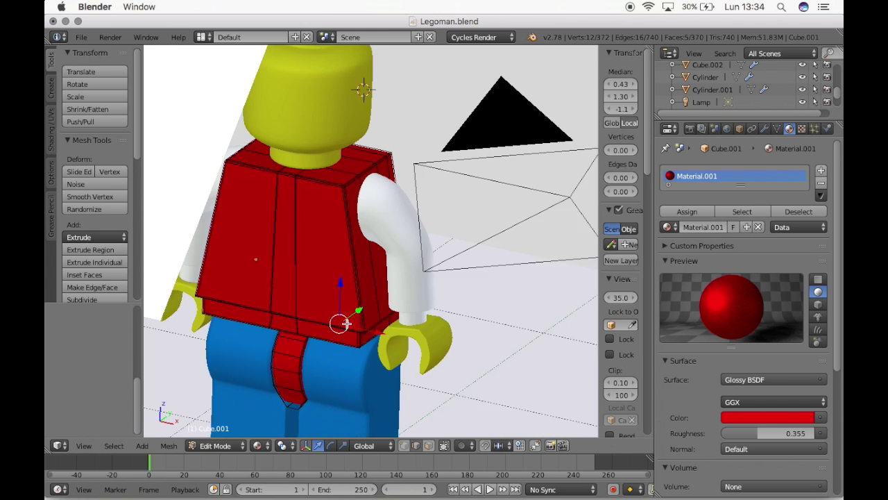
{"action": "scroll", "coordinate": [345, 324], "scroll_direction": "down", "scroll_amount": 2}
{"action": "scroll", "coordinate": [346, 323], "scroll_direction": "down", "scroll_amount": 2}
{"action": "scroll", "coordinate": [346, 324], "scroll_direction": "down", "scroll_amount": 2}
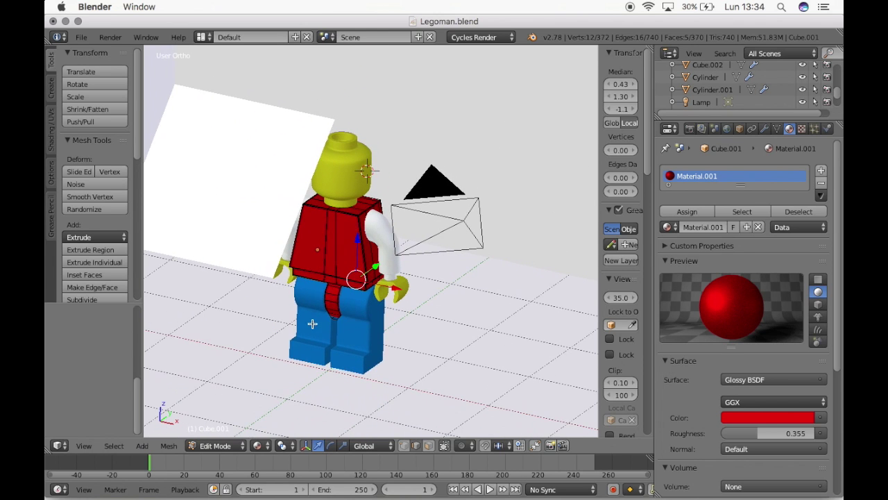
{"action": "scroll", "coordinate": [326, 314], "scroll_direction": "down", "scroll_amount": 2}
{"action": "key", "text": "Tab"}
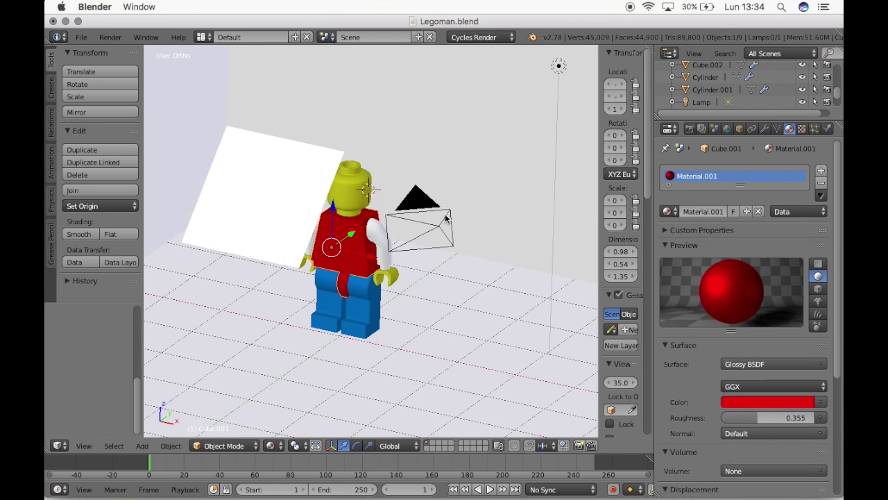
Hide the room box and white light plane to clear the view of the figure.
{"action": "middle_click_drag", "start_coordinate": [446, 220], "coordinate": [468, 232]}
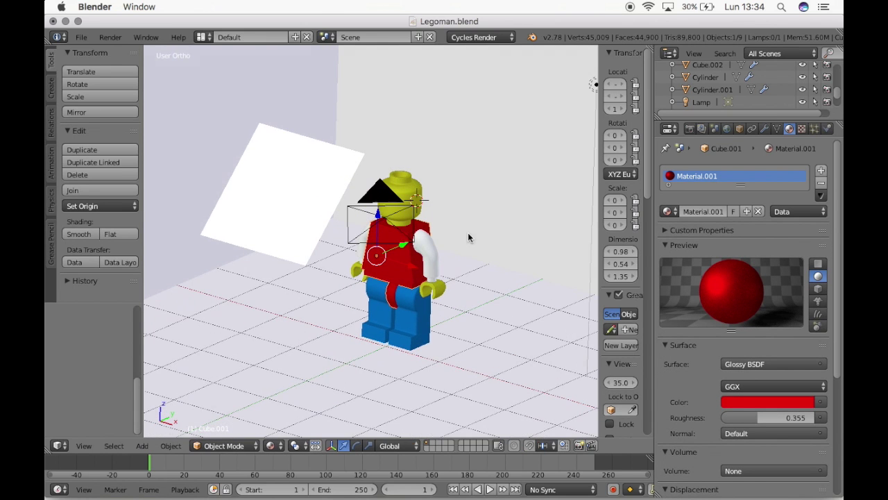
{"action": "right_click", "coordinate": [305, 191]}
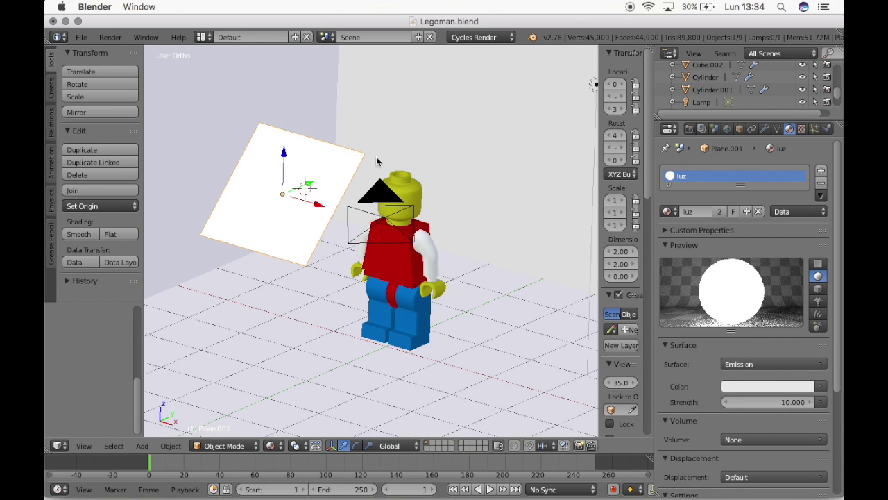
{"action": "right_click", "coordinate": [485, 142]}
{"action": "scroll", "coordinate": [485, 141], "scroll_direction": "down", "scroll_amount": 2}
{"action": "scroll", "coordinate": [485, 142], "scroll_direction": "down", "scroll_amount": 2}
{"action": "scroll", "coordinate": [485, 142], "scroll_direction": "up", "scroll_amount": 4}
{"action": "key", "text": "h"}
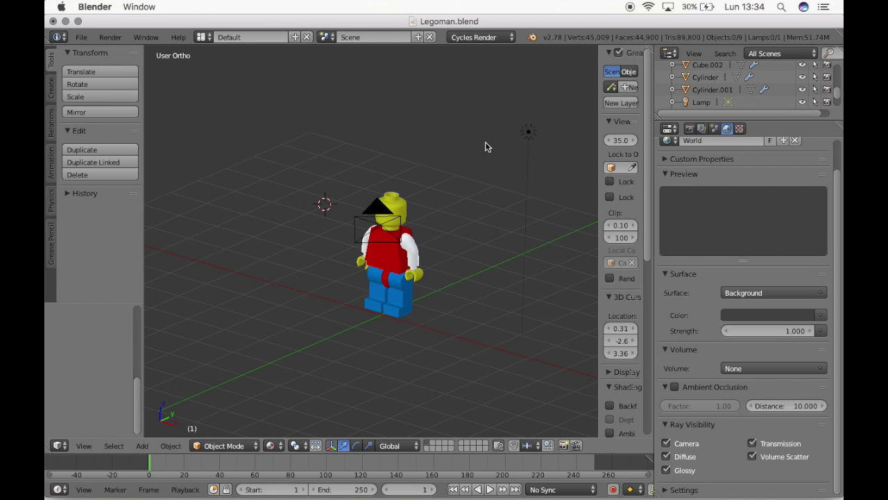
Re-centre the view on the Legoman figure.
{"action": "scroll", "coordinate": [400, 248], "scroll_direction": "up", "scroll_amount": 3}
{"action": "scroll", "coordinate": [400, 249], "scroll_direction": "left", "scroll_amount": 3}
{"action": "scroll", "coordinate": [400, 248], "scroll_direction": "up", "scroll_amount": 3}
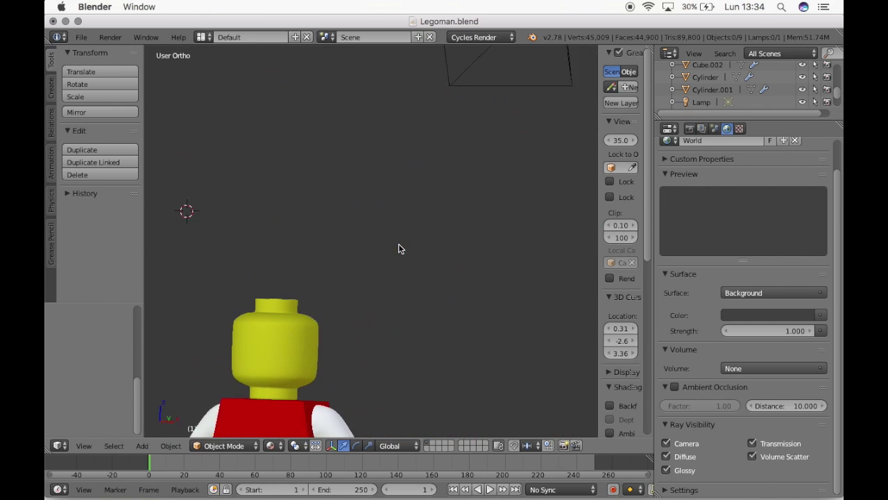
{"action": "scroll", "coordinate": [352, 347], "scroll_direction": "down", "scroll_amount": 3}
{"action": "scroll", "coordinate": [352, 347], "scroll_direction": "down", "scroll_amount": 5}
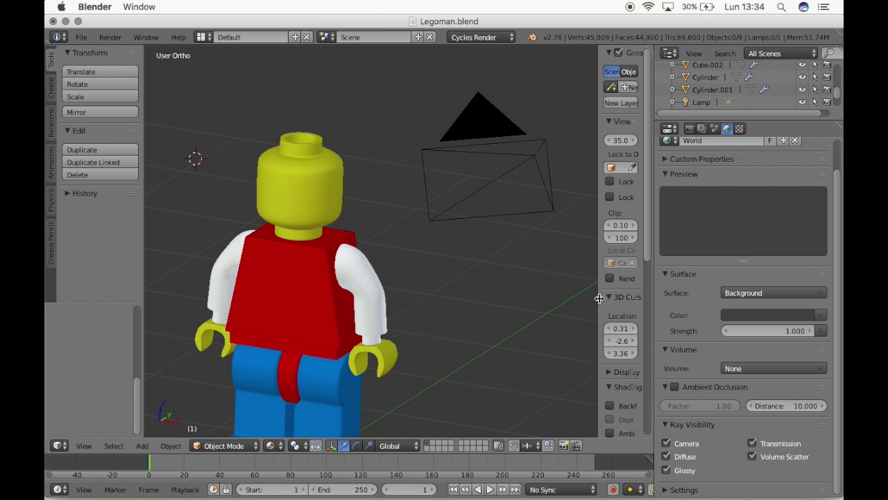
{"action": "left_click_drag", "start_coordinate": [597, 298], "coordinate": [537, 299]}
{"action": "scroll", "coordinate": [591, 361], "scroll_direction": "down", "scroll_amount": 5}
{"action": "scroll", "coordinate": [590, 340], "scroll_direction": "down", "scroll_amount": 2}
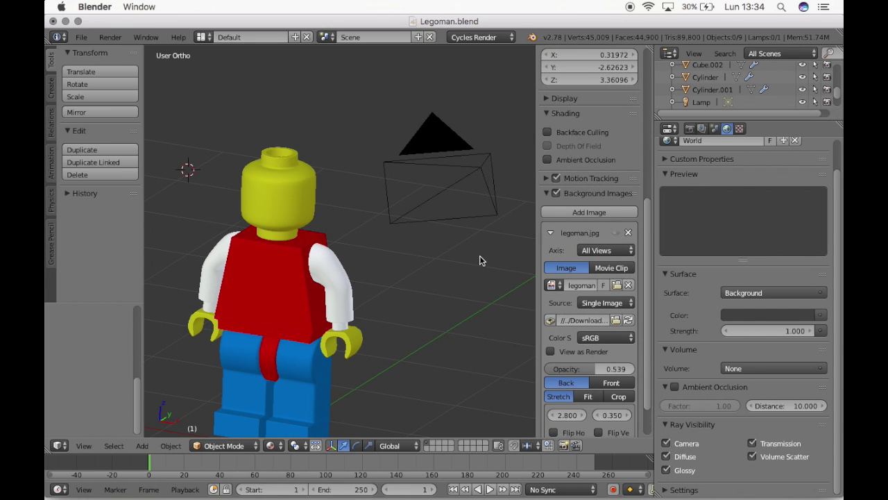
{"action": "scroll", "coordinate": [480, 258], "scroll_direction": "up", "scroll_amount": 5}
{"action": "scroll", "coordinate": [371, 277], "scroll_direction": "down", "scroll_amount": 5}
{"action": "scroll", "coordinate": [371, 277], "scroll_direction": "up", "scroll_amount": 3}
{"action": "key", "text": "Home"}
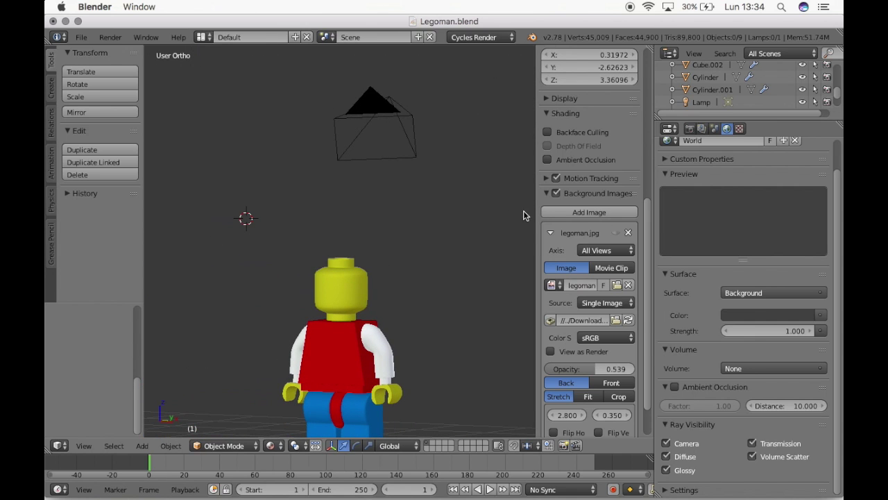
Widen the 3D view and select the red torso Cube.001.
{"action": "left_click", "coordinate": [529, 211]}
{"action": "left_click_drag", "start_coordinate": [535, 189], "coordinate": [587, 186]}
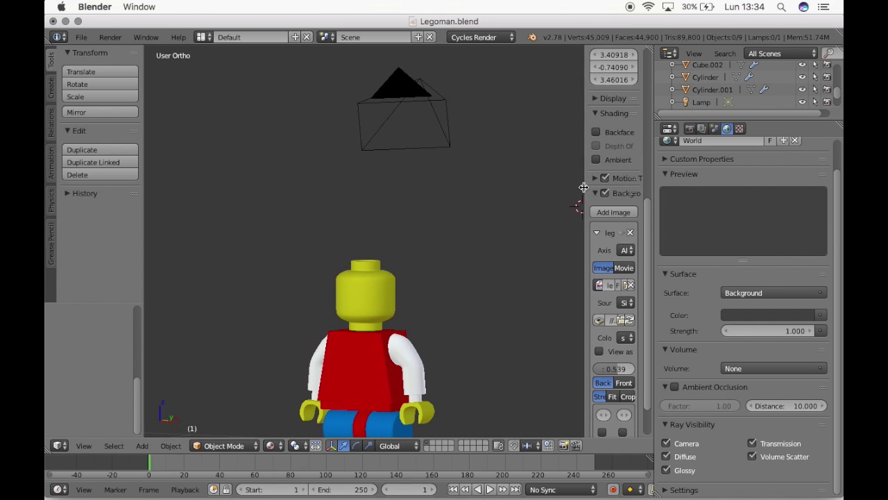
{"action": "middle_click_drag", "start_coordinate": [452, 334], "coordinate": [451, 329]}
{"action": "scroll", "coordinate": [451, 334], "scroll_direction": "down", "scroll_amount": 2}
{"action": "scroll", "coordinate": [450, 333], "scroll_direction": "down", "scroll_amount": 2}
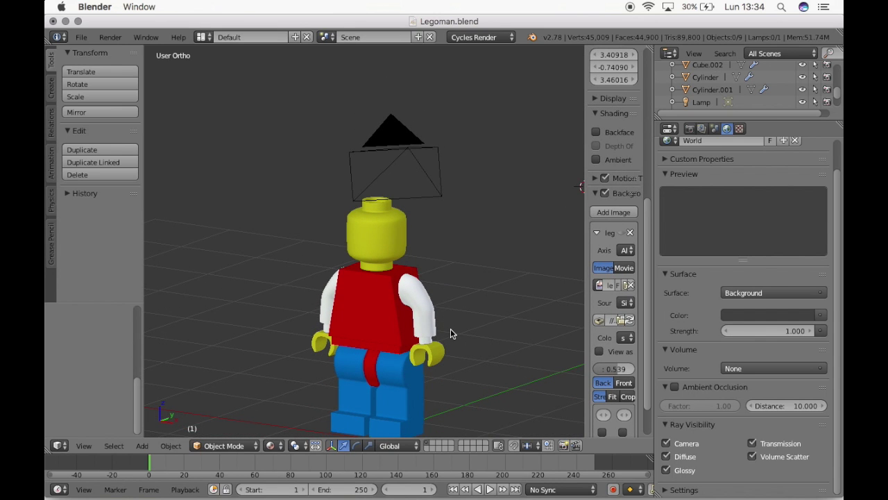
{"action": "scroll", "coordinate": [451, 395], "scroll_direction": "down", "scroll_amount": 3}
{"action": "scroll", "coordinate": [458, 383], "scroll_direction": "down", "scroll_amount": 2}
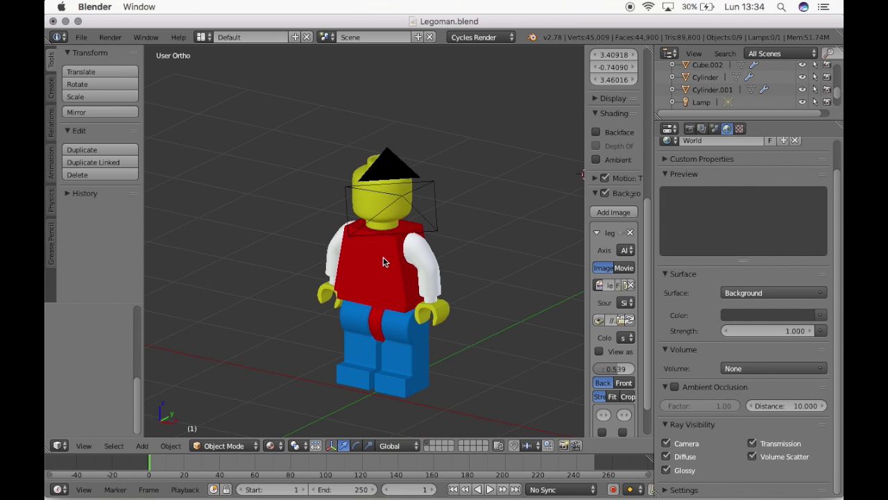
{"action": "right_click", "coordinate": [383, 260]}
Enter Edit Mode on the torso and add a slot holding black Material.002.
{"action": "key", "text": "Tab"}
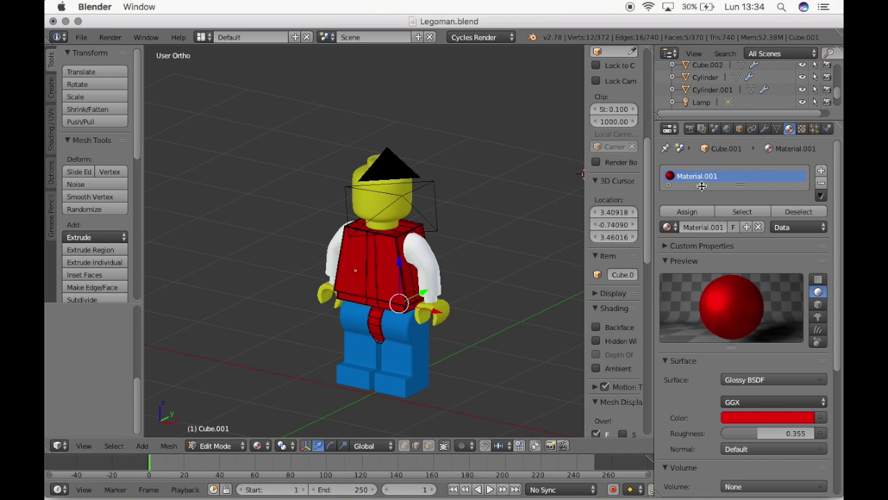
{"action": "left_click", "coordinate": [822, 172]}
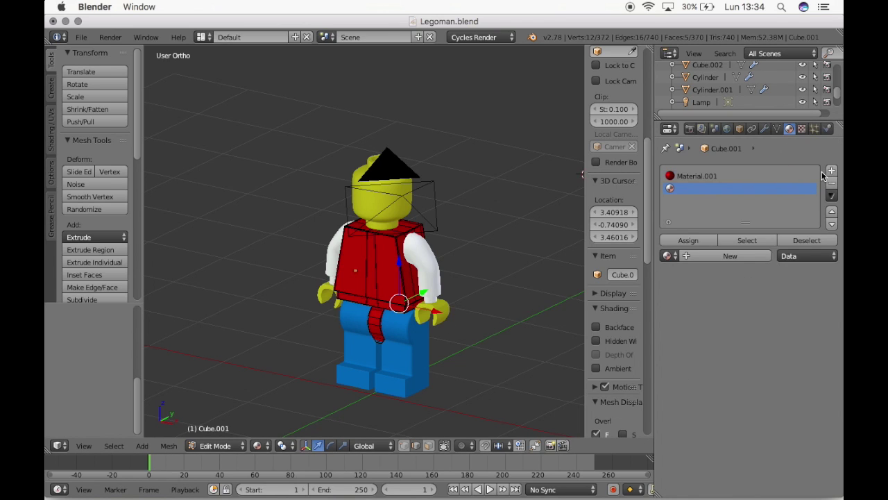
{"action": "left_click", "coordinate": [675, 257]}
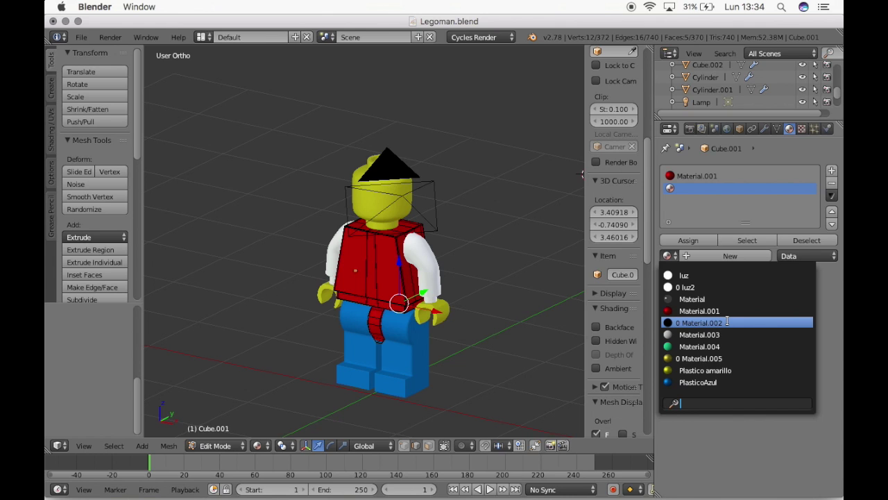
{"action": "left_click", "coordinate": [729, 324]}
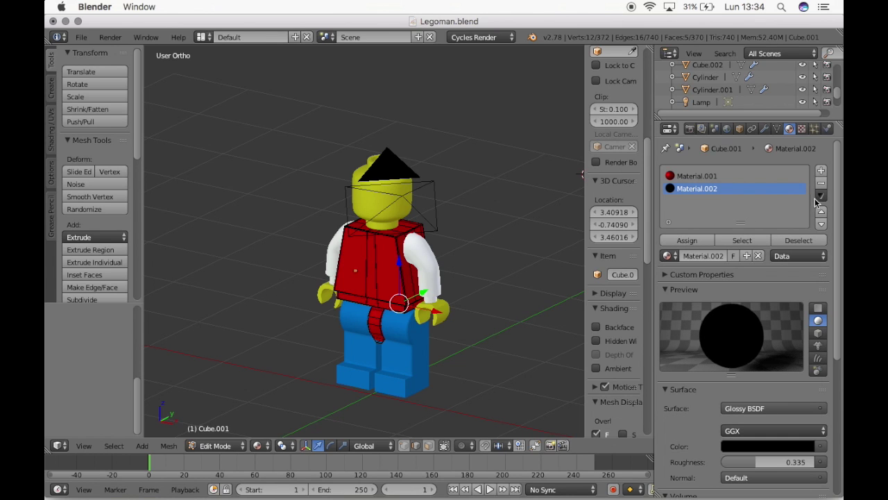
Add a third material slot holding blue PlasticoAzul.
{"action": "left_click", "coordinate": [822, 171]}
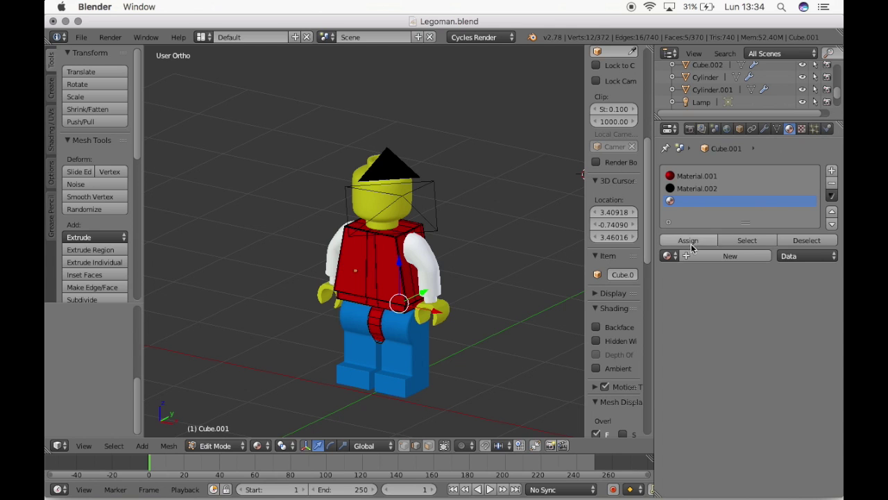
{"action": "left_click", "coordinate": [674, 256]}
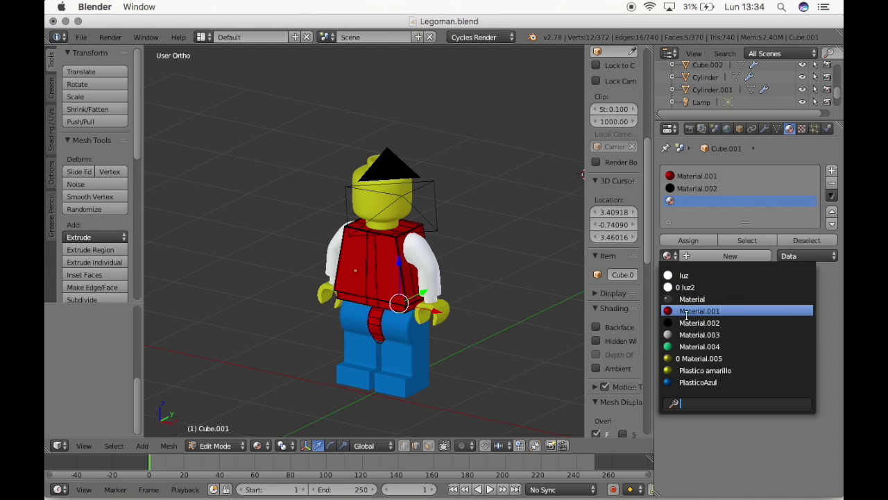
{"action": "left_click", "coordinate": [690, 382]}
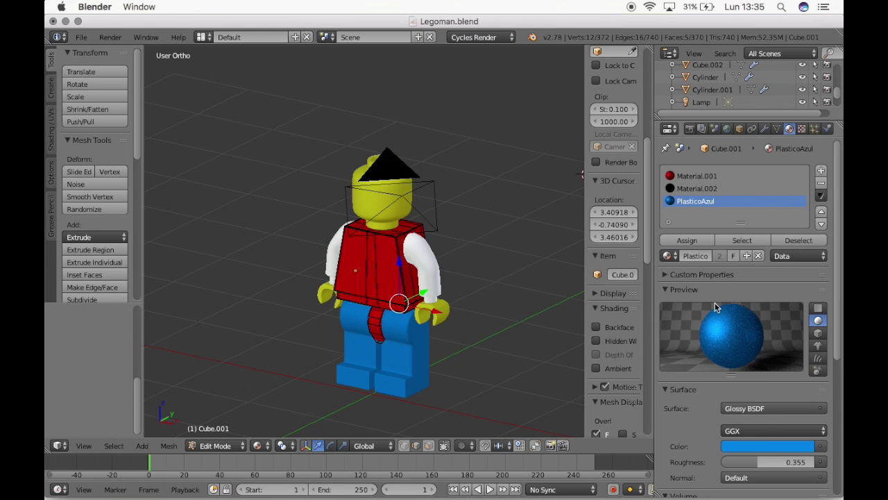
View the figure in Front Ortho, framed on the selected torso.
{"action": "scroll", "coordinate": [443, 330], "scroll_direction": "up", "scroll_amount": 2}
{"action": "scroll", "coordinate": [443, 330], "scroll_direction": "down", "scroll_amount": 3}
{"action": "scroll", "coordinate": [444, 330], "scroll_direction": "up", "scroll_amount": 3}
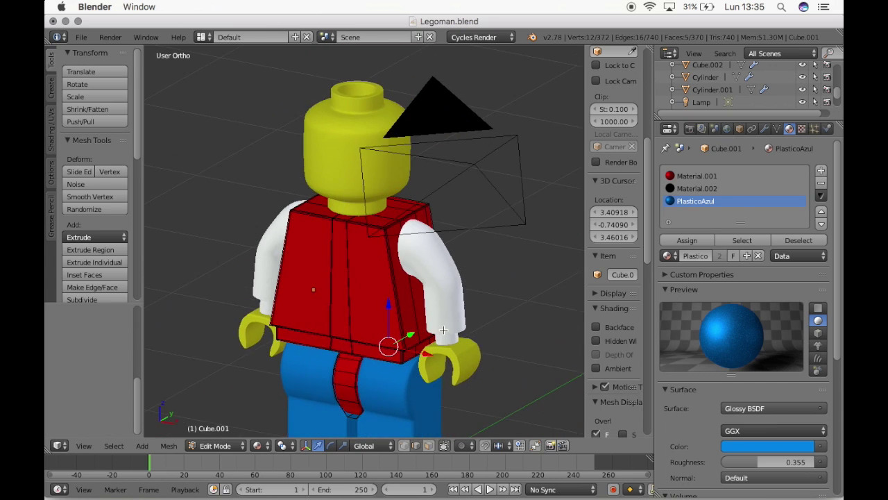
{"action": "scroll", "coordinate": [444, 330], "scroll_direction": "right", "scroll_amount": 3}
{"action": "scroll", "coordinate": [395, 333], "scroll_direction": "up", "scroll_amount": 5}
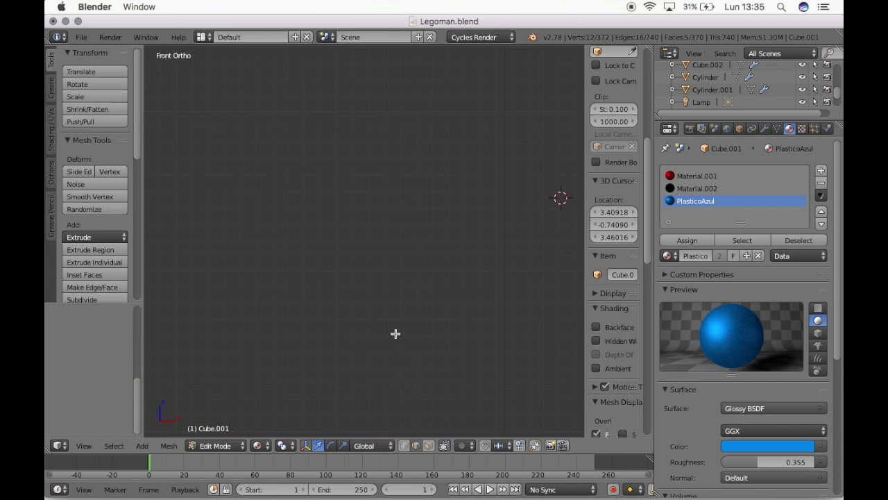
{"action": "key", "text": "KP_1"}
{"action": "key", "text": "KP_Decimal"}
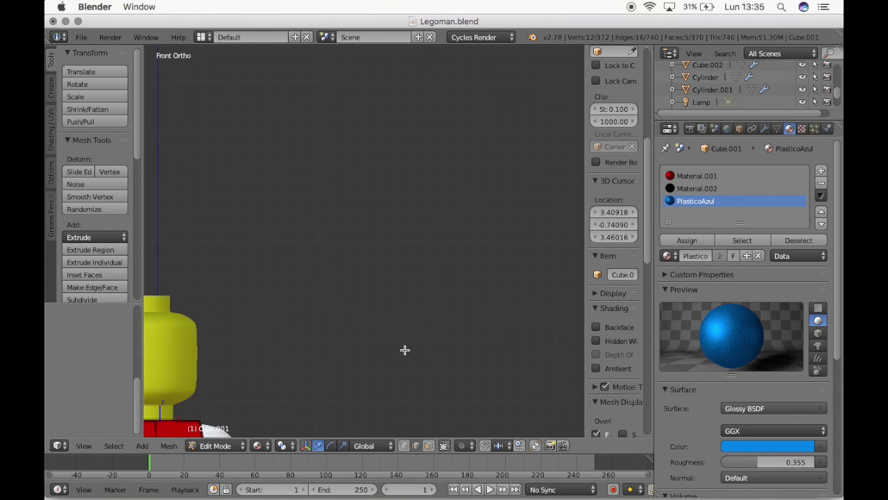
Zoom in on the torso's lower band and display it as a wireframe.
{"action": "scroll", "coordinate": [347, 355], "scroll_direction": "up", "scroll_amount": 2}
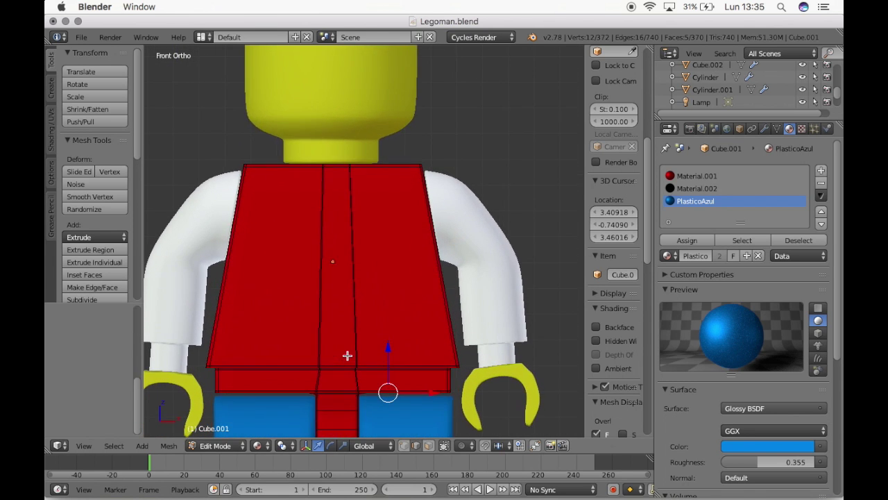
{"action": "scroll", "coordinate": [347, 355], "scroll_direction": "up", "scroll_amount": 2}
{"action": "scroll", "coordinate": [423, 270], "scroll_direction": "up", "scroll_amount": 2}
{"action": "scroll", "coordinate": [433, 273], "scroll_direction": "down", "scroll_amount": 3}
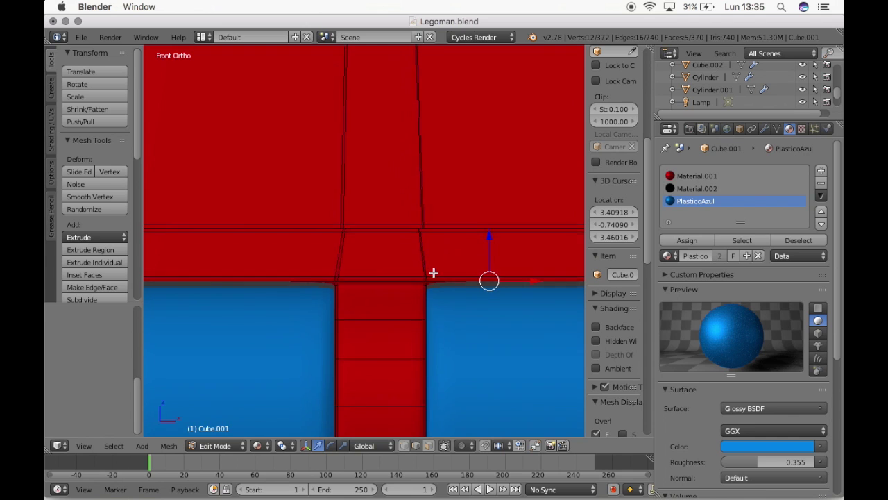
{"action": "scroll", "coordinate": [405, 277], "scroll_direction": "down", "scroll_amount": 3}
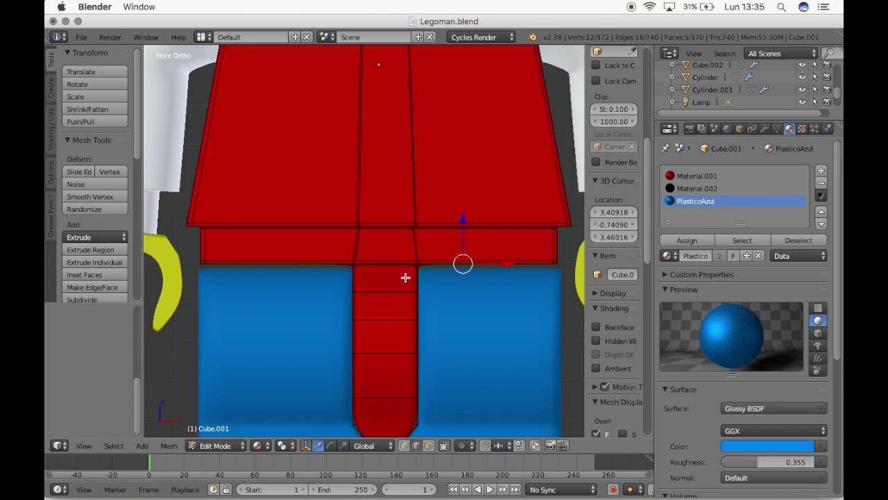
{"action": "scroll", "coordinate": [405, 277], "scroll_direction": "down", "scroll_amount": 4, "text": "ctrl"}
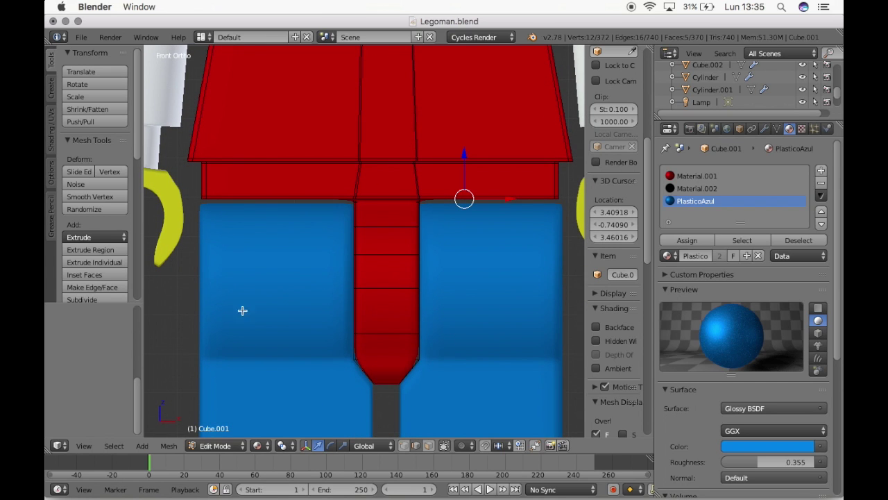
{"action": "key", "text": "z"}
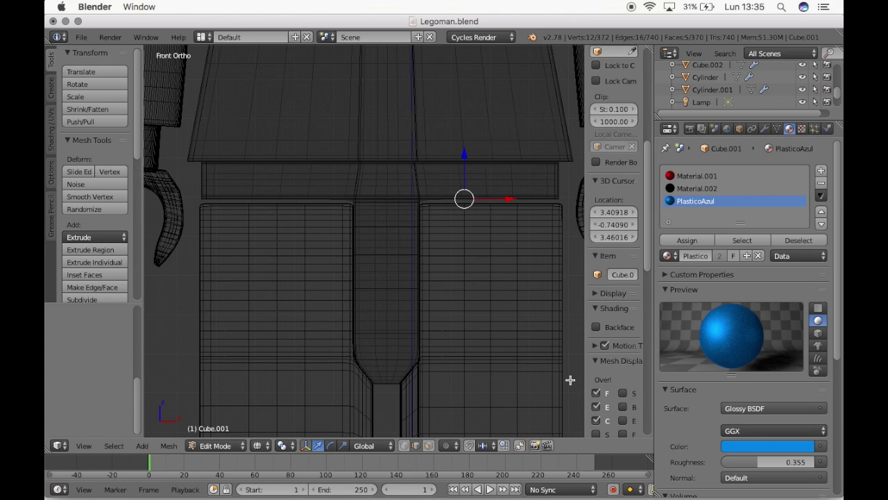
In vertex select mode, box-select the torso's lower band and crotch strip.
{"action": "left_click", "coordinate": [409, 447]}
{"action": "key", "text": "b"}
{"action": "left_click_drag", "start_coordinate": [572, 381], "coordinate": [241, 166]}
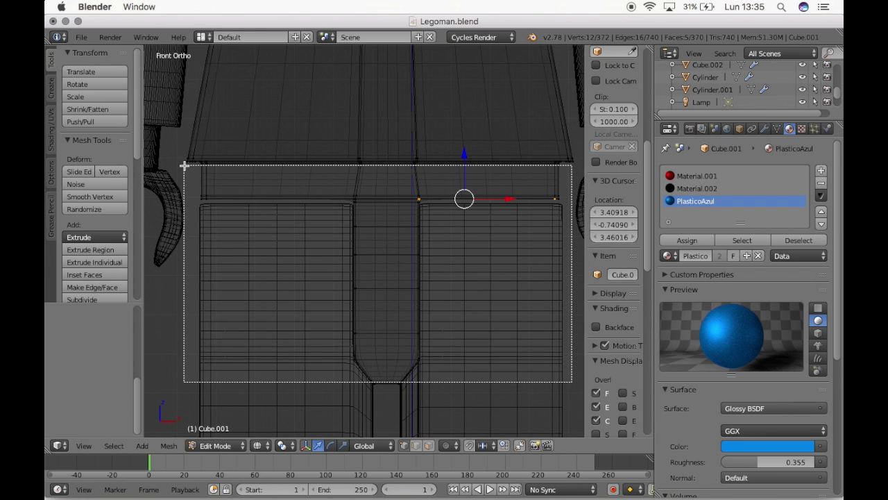
{"action": "left_click_drag", "start_coordinate": [242, 166], "coordinate": [184, 165]}
Tilt the view and box-select the lower chest vertices as well.
{"action": "key", "text": "KP_8"}
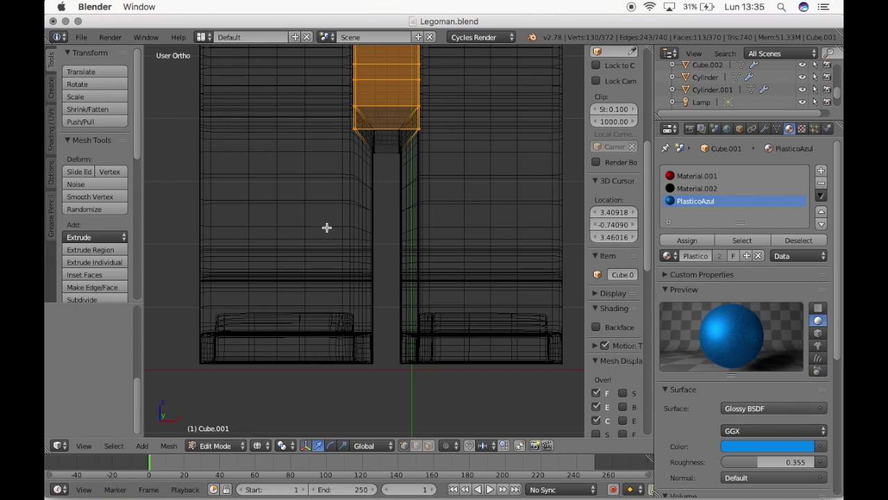
{"action": "scroll", "coordinate": [327, 227], "scroll_direction": "down", "scroll_amount": 2}
{"action": "key", "text": "b"}
{"action": "left_click_drag", "start_coordinate": [426, 208], "coordinate": [333, 123]}
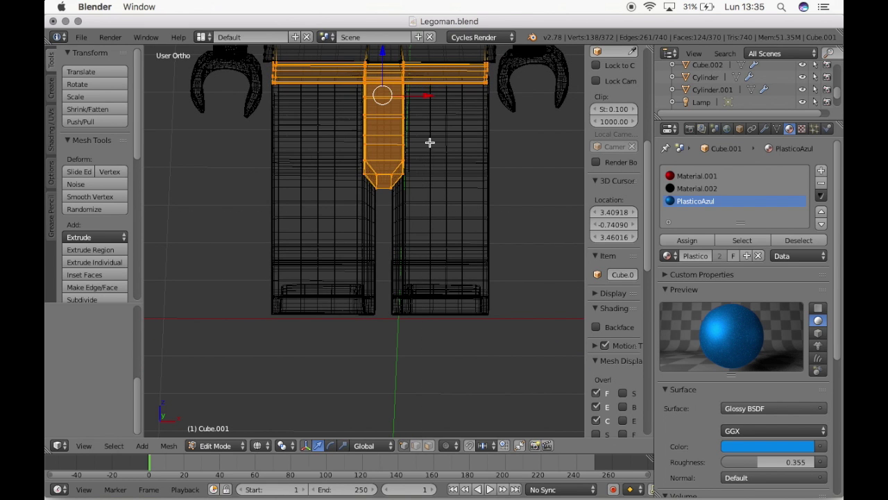
{"action": "scroll", "coordinate": [430, 142], "scroll_direction": "up", "scroll_amount": 2, "text": "shift"}
{"action": "scroll", "coordinate": [454, 159], "scroll_direction": "up", "scroll_amount": 3}
{"action": "scroll", "coordinate": [453, 160], "scroll_direction": "up", "scroll_amount": 2}
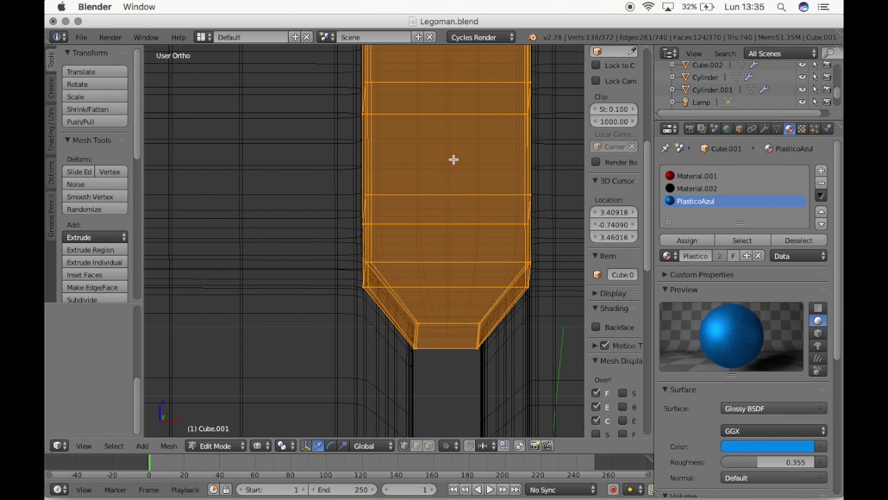
Check the selection from below in Bottom view, then change to face select mode.
{"action": "key", "text": "KP_7"}
{"action": "key", "text": "ctrl+KP_7"}
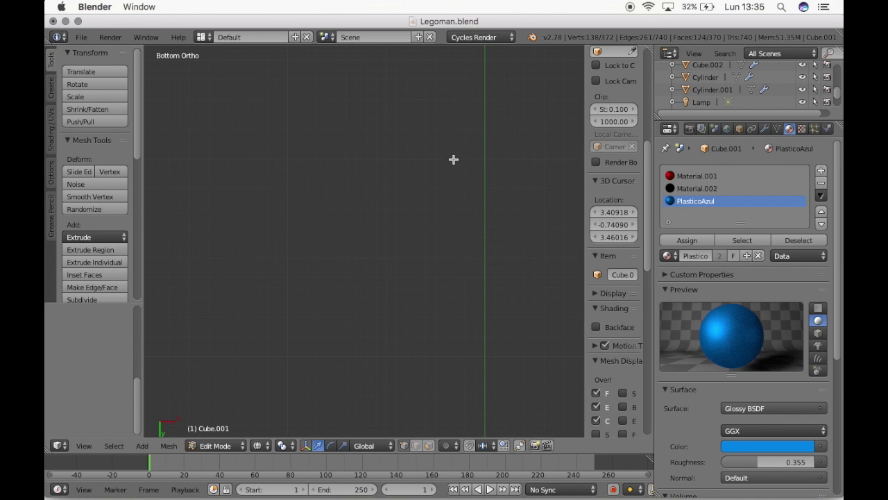
{"action": "scroll", "coordinate": [453, 160], "scroll_direction": "right", "scroll_amount": 3}
{"action": "scroll", "coordinate": [453, 159], "scroll_direction": "right", "scroll_amount": 1}
{"action": "scroll", "coordinate": [454, 159], "scroll_direction": "up", "scroll_amount": 1}
{"action": "scroll", "coordinate": [454, 160], "scroll_direction": "up", "scroll_amount": 1}
{"action": "scroll", "coordinate": [453, 159], "scroll_direction": "up", "scroll_amount": 1}
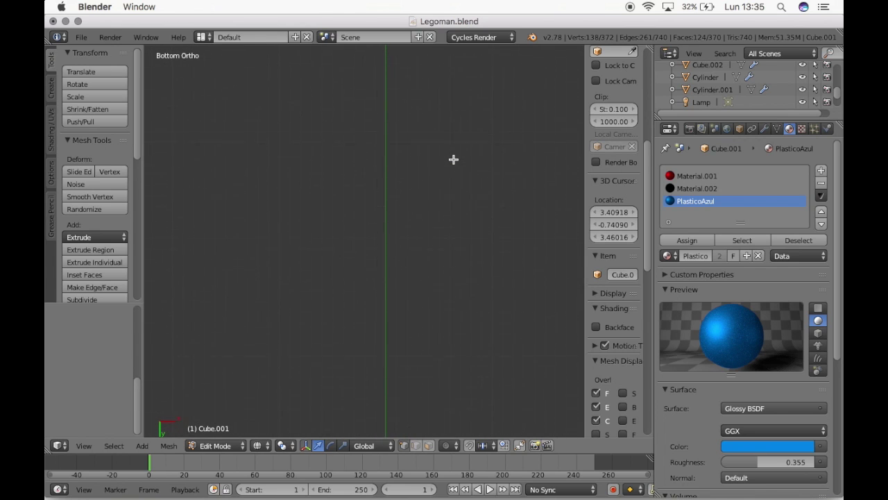
{"action": "scroll", "coordinate": [453, 160], "scroll_direction": "down", "scroll_amount": 5}
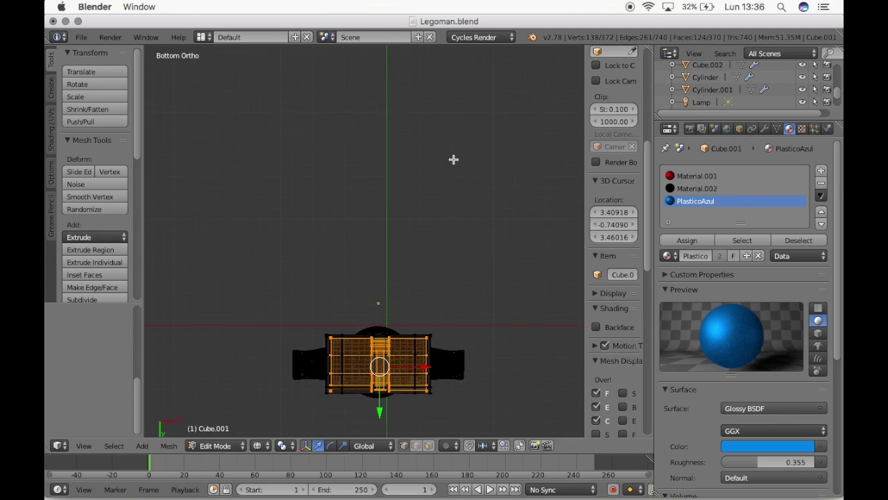
{"action": "scroll", "coordinate": [453, 160], "scroll_direction": "down", "scroll_amount": 1}
{"action": "scroll", "coordinate": [453, 160], "scroll_direction": "down", "scroll_amount": 1}
{"action": "scroll", "coordinate": [453, 160], "scroll_direction": "down", "scroll_amount": 3}
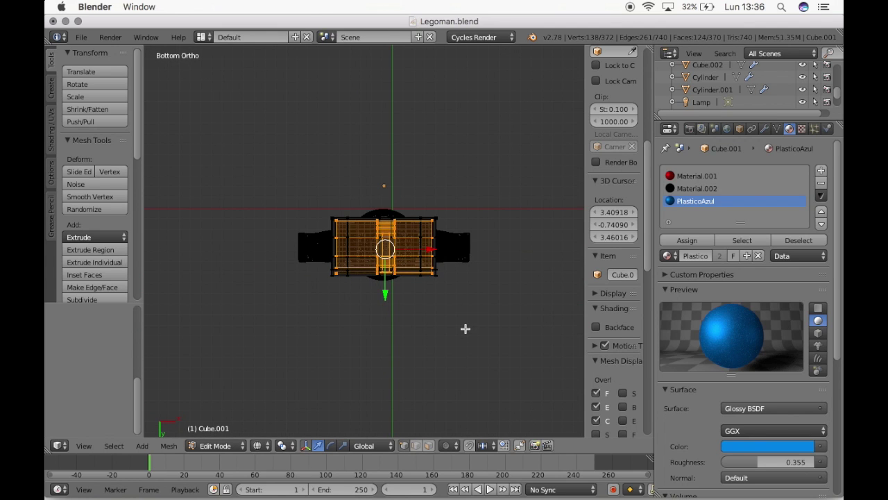
{"action": "left_click", "coordinate": [428, 446]}
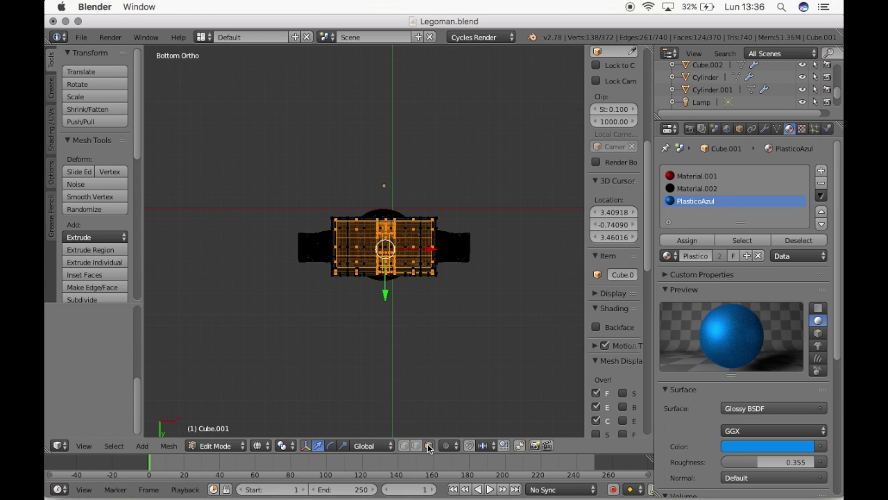
Return to solid shading and box-select the underside faces too.
{"action": "key", "text": "z"}
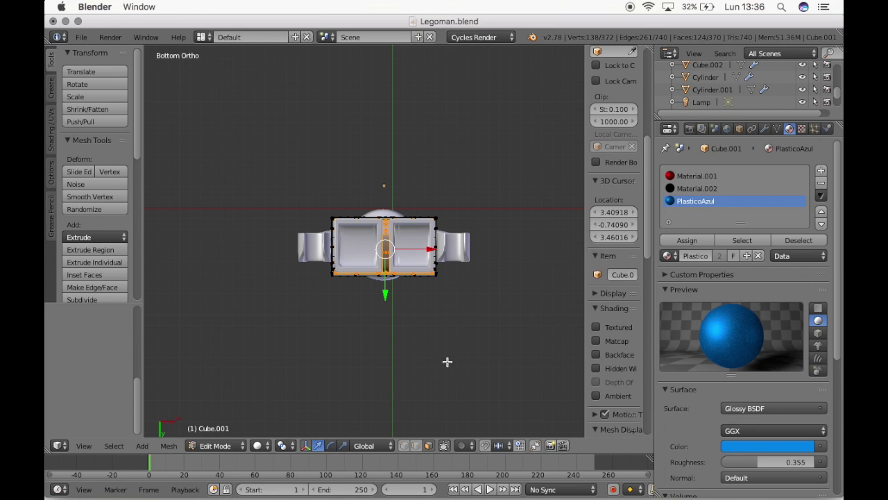
{"action": "key", "text": "b"}
{"action": "left_click_drag", "start_coordinate": [460, 359], "coordinate": [265, 131]}
Zoom in on the hip and pick the black Material.002 slot.
{"action": "scroll", "coordinate": [432, 183], "scroll_direction": "up", "scroll_amount": 3}
{"action": "scroll", "coordinate": [431, 183], "scroll_direction": "up", "scroll_amount": 4}
{"action": "scroll", "coordinate": [432, 183], "scroll_direction": "up", "scroll_amount": 5}
{"action": "scroll", "coordinate": [432, 184], "scroll_direction": "up", "scroll_amount": 3}
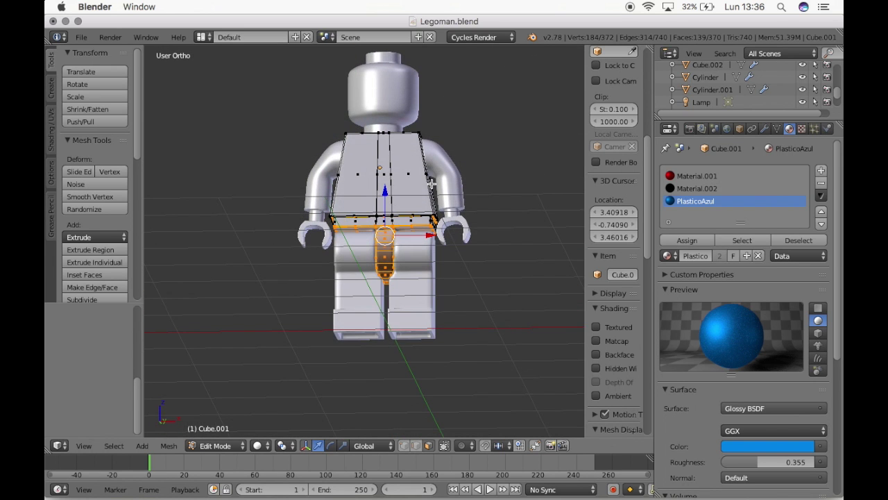
{"action": "scroll", "coordinate": [400, 264], "scroll_direction": "up", "scroll_amount": 3}
{"action": "scroll", "coordinate": [390, 303], "scroll_direction": "up", "scroll_amount": 4}
{"action": "scroll", "coordinate": [391, 304], "scroll_direction": "left", "scroll_amount": 3}
{"action": "scroll", "coordinate": [391, 304], "scroll_direction": "left", "scroll_amount": 2}
{"action": "scroll", "coordinate": [390, 303], "scroll_direction": "left", "scroll_amount": 2}
{"action": "scroll", "coordinate": [391, 303], "scroll_direction": "left", "scroll_amount": 2}
{"action": "scroll", "coordinate": [391, 303], "scroll_direction": "up", "scroll_amount": 2}
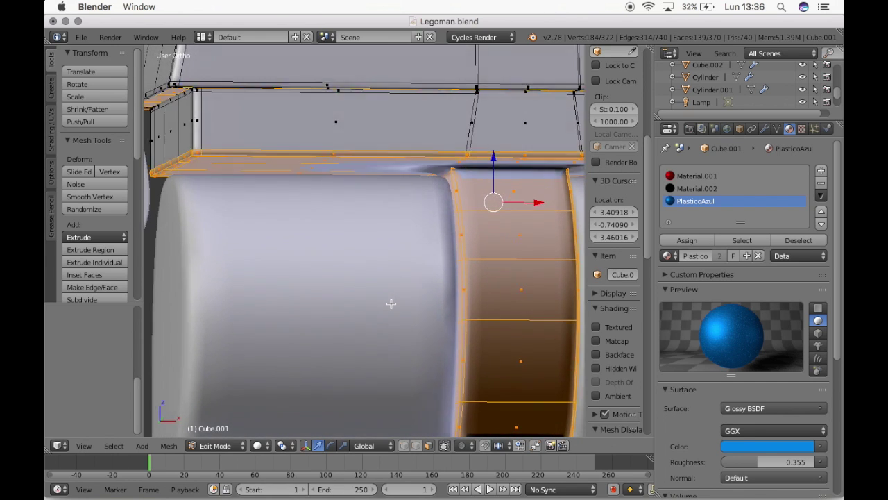
{"action": "scroll", "coordinate": [391, 304], "scroll_direction": "up", "scroll_amount": 3}
{"action": "scroll", "coordinate": [391, 304], "scroll_direction": "up", "scroll_amount": 2}
{"action": "scroll", "coordinate": [391, 303], "scroll_direction": "left", "scroll_amount": 1}
{"action": "scroll", "coordinate": [391, 303], "scroll_direction": "left", "scroll_amount": 1}
{"action": "scroll", "coordinate": [390, 303], "scroll_direction": "left", "scroll_amount": 1}
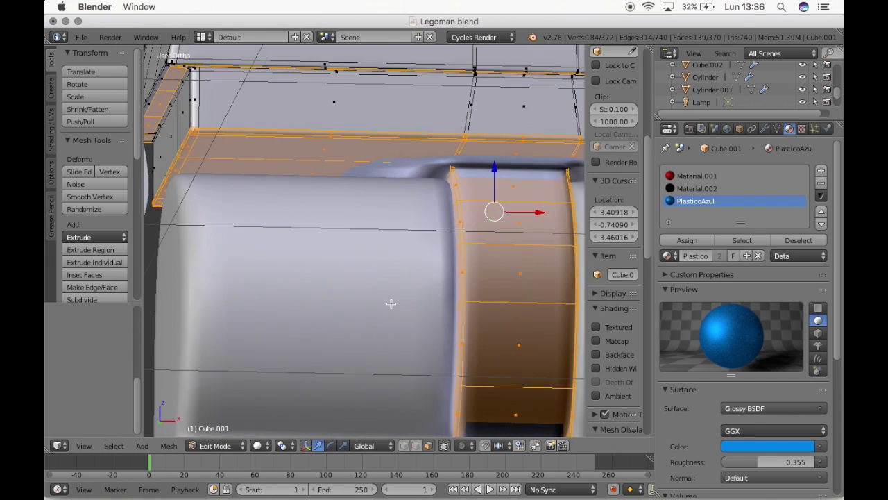
{"action": "left_click", "coordinate": [687, 189]}
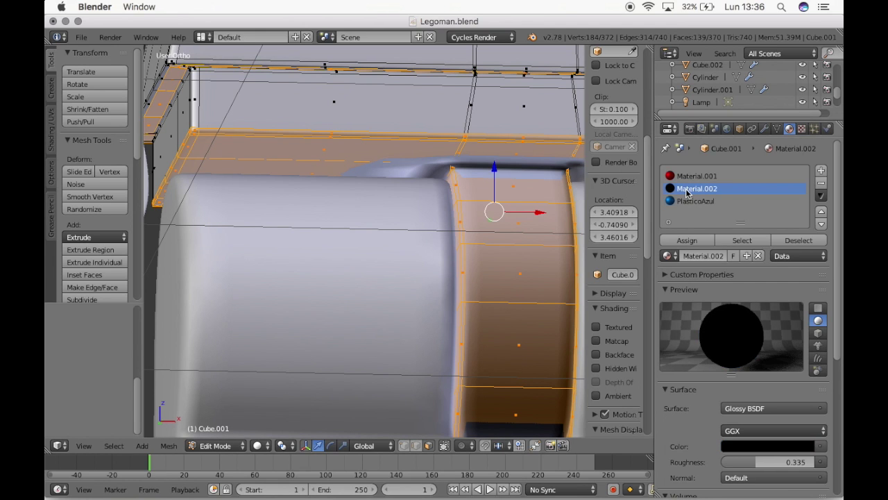
Assign black Material.002 to the selected faces, then deselect all to check them in Material shading.
{"action": "left_click", "coordinate": [687, 240]}
{"action": "left_click", "coordinate": [258, 445]}
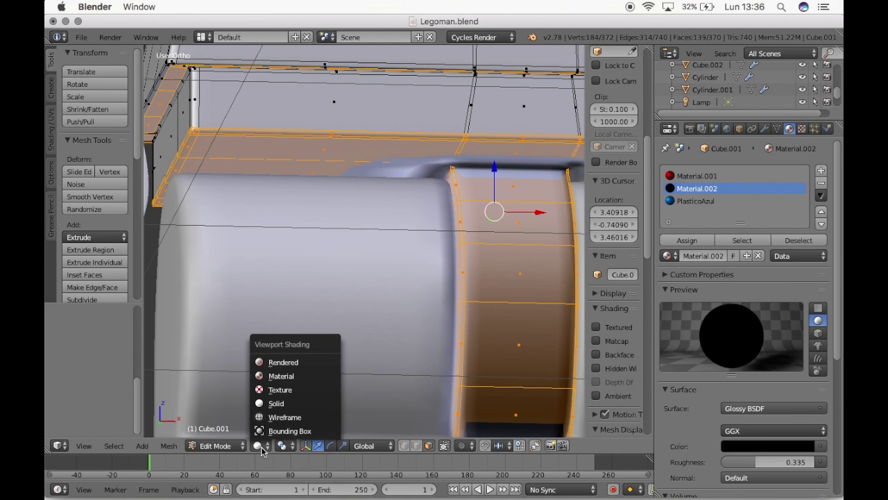
{"action": "left_click", "coordinate": [294, 373]}
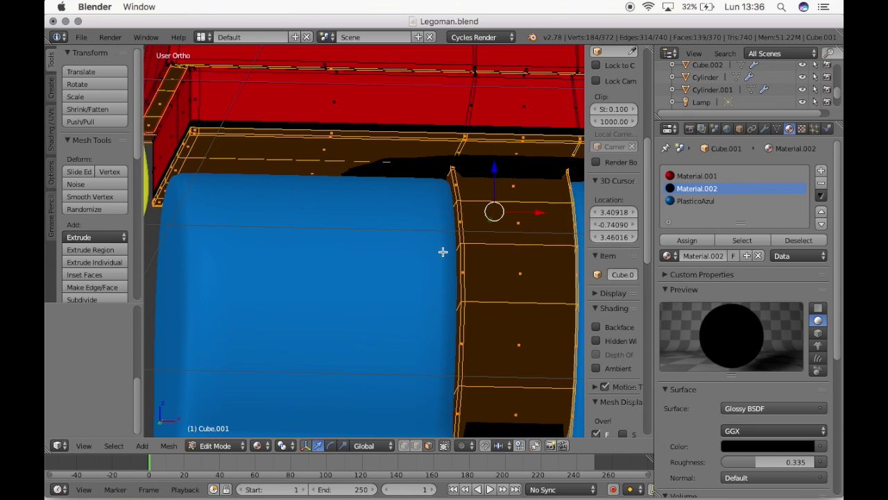
{"action": "scroll", "coordinate": [442, 252], "scroll_direction": "down", "scroll_amount": 3}
{"action": "scroll", "coordinate": [443, 252], "scroll_direction": "down", "scroll_amount": 2}
{"action": "scroll", "coordinate": [443, 252], "scroll_direction": "down", "scroll_amount": 2}
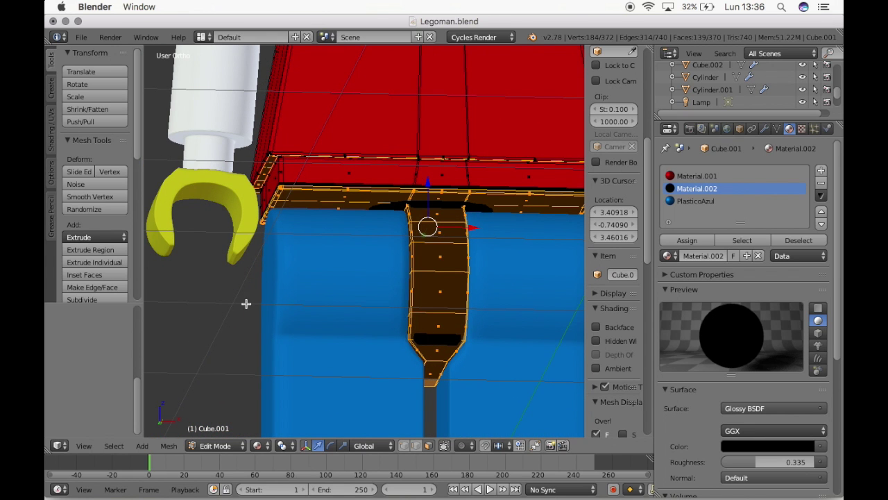
{"action": "scroll", "coordinate": [198, 309], "scroll_direction": "up", "scroll_amount": 3}
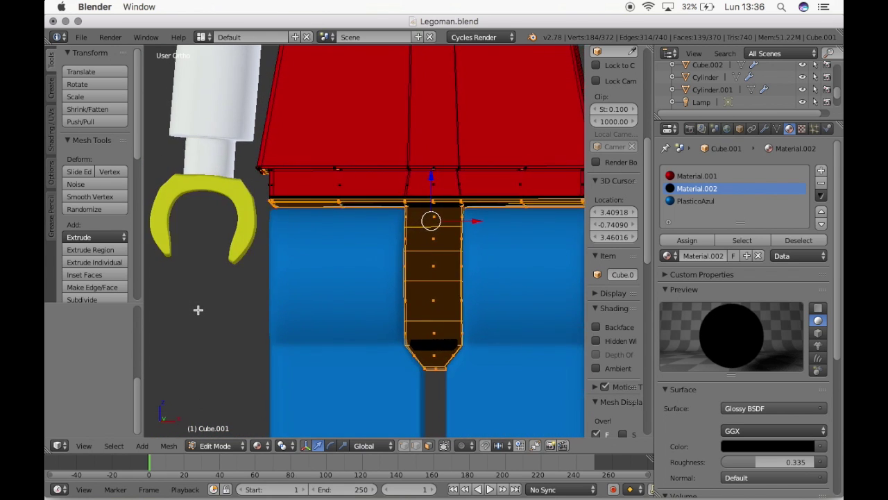
{"action": "scroll", "coordinate": [198, 310], "scroll_direction": "down", "scroll_amount": 5}
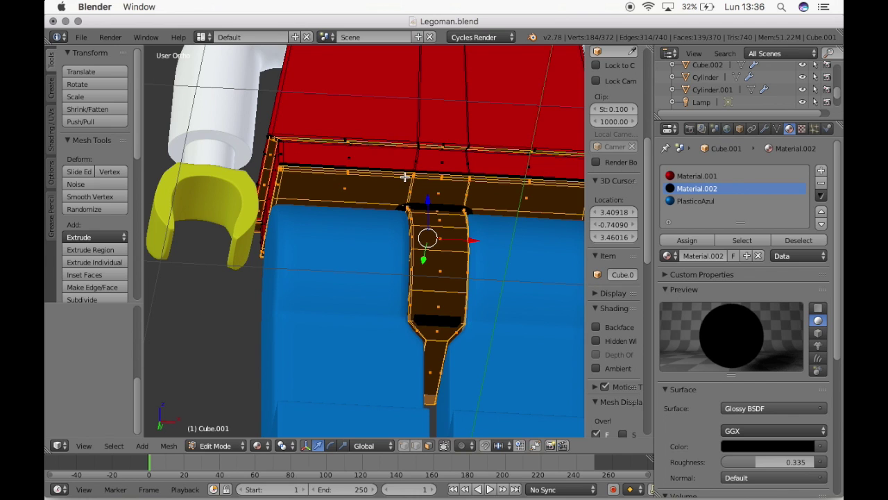
{"action": "key", "text": "a"}
{"action": "scroll", "coordinate": [441, 181], "scroll_direction": "down", "scroll_amount": 1}
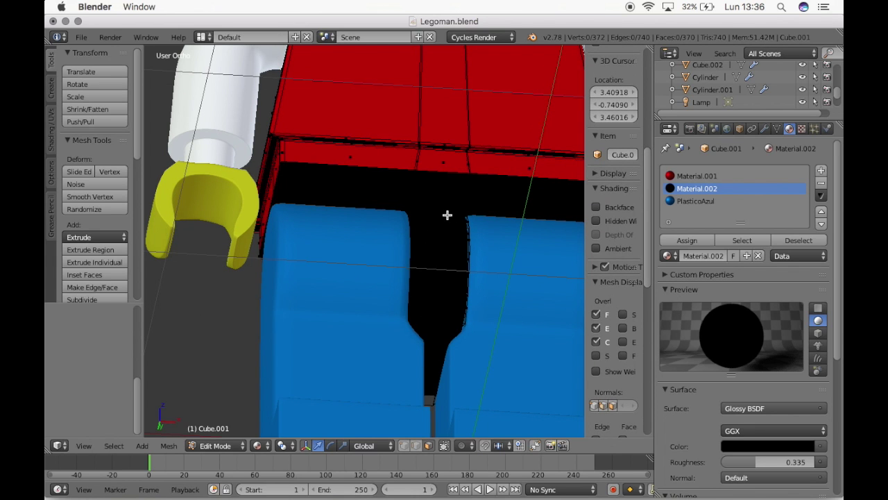
{"action": "scroll", "coordinate": [437, 247], "scroll_direction": "up", "scroll_amount": 5}
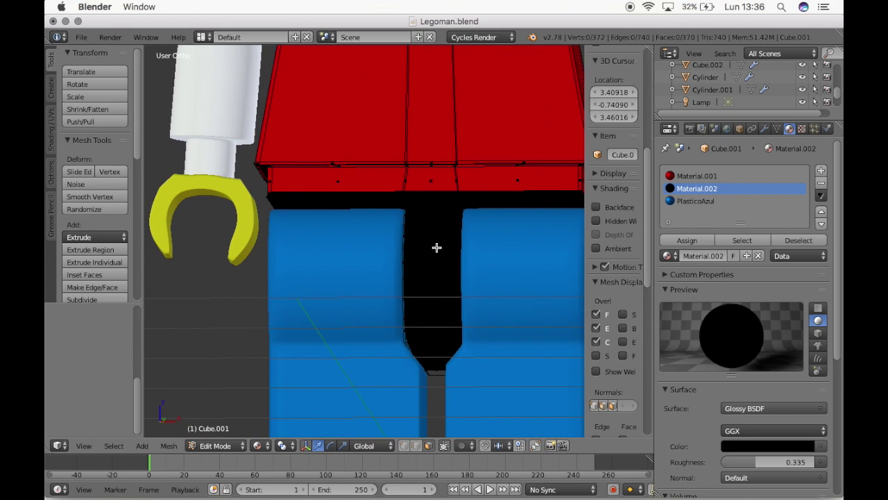
Switch to a centred front view in wireframe display.
{"action": "key", "text": "KP_1"}
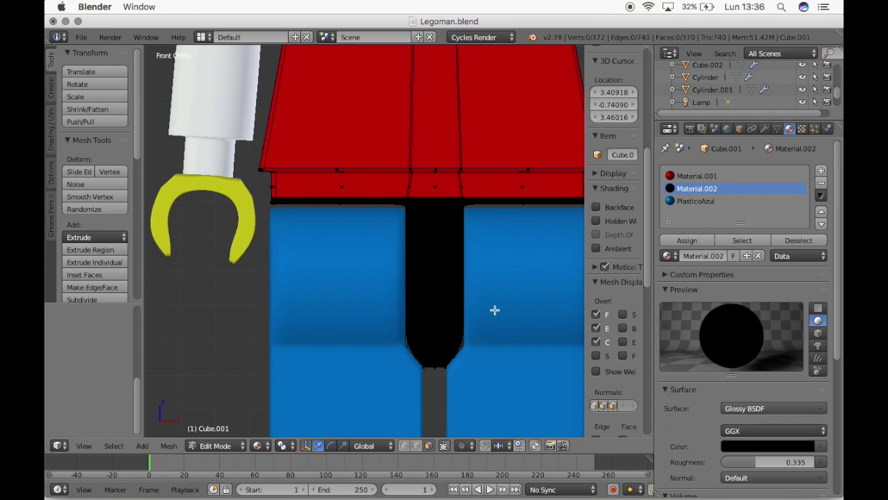
{"action": "key", "text": "KP_Decimal"}
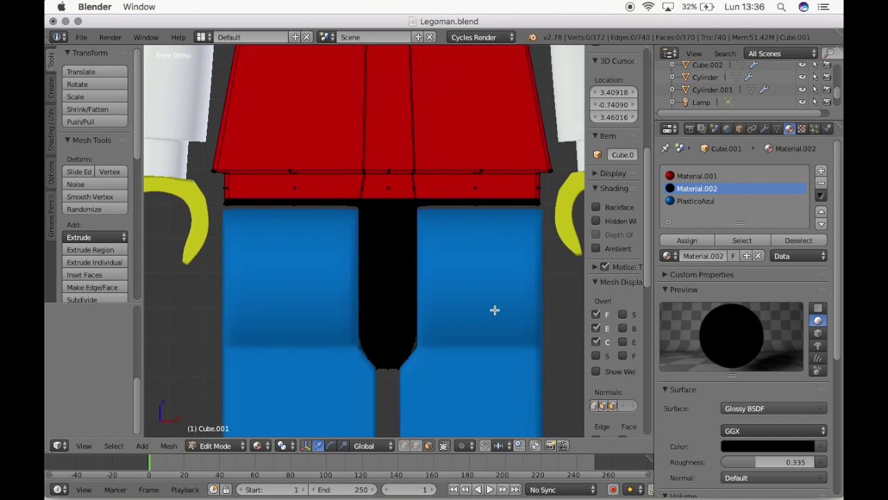
{"action": "key", "text": "z"}
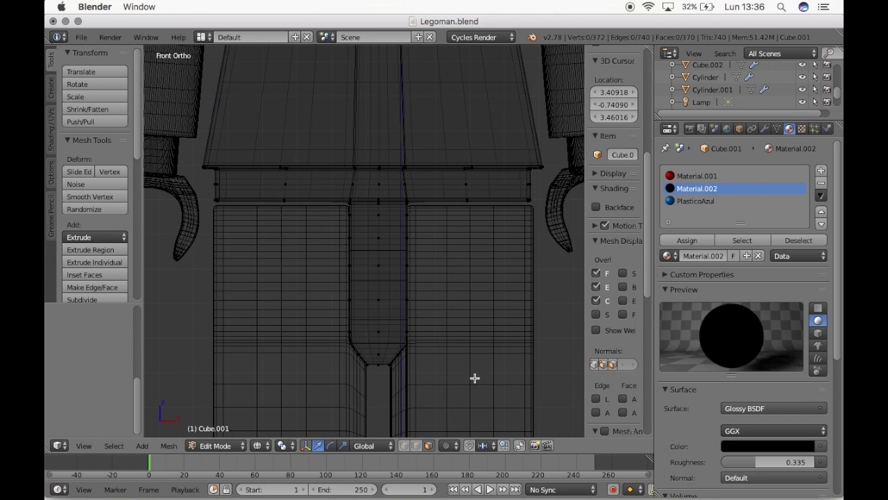
Box-select the strip between the legs and assign it the PlasticoAzul material.
{"action": "key", "text": "b"}
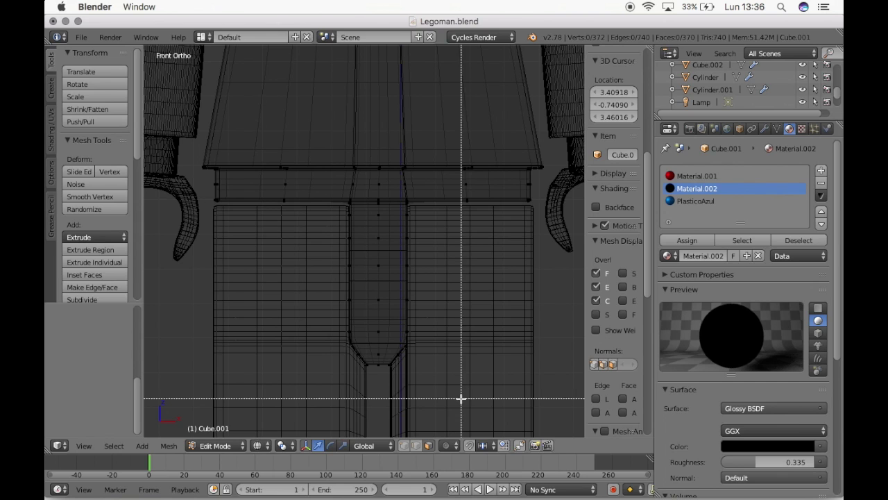
{"action": "left_click_drag", "start_coordinate": [461, 397], "coordinate": [307, 202]}
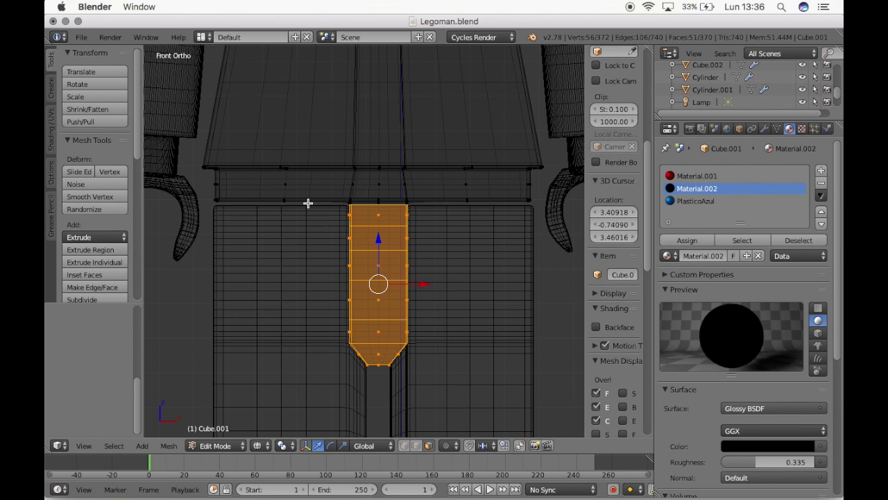
{"action": "left_click", "coordinate": [687, 201]}
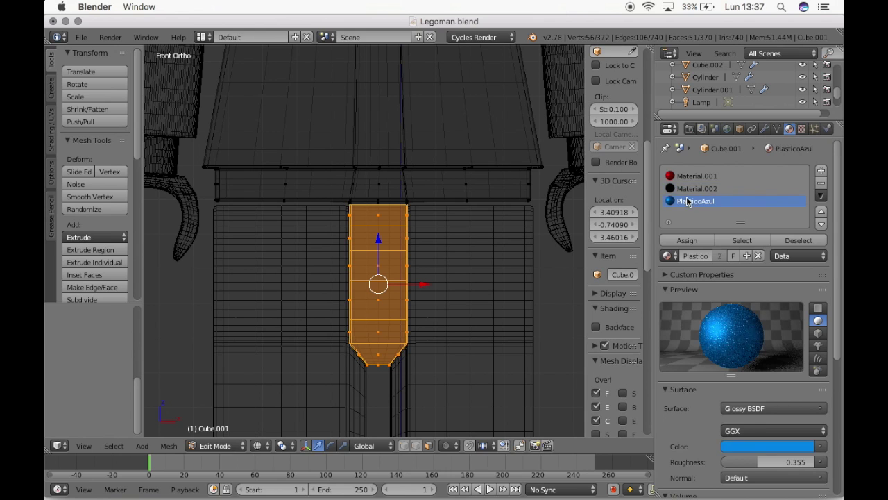
{"action": "left_click", "coordinate": [687, 241]}
Inspect the blue crotch strip in Material viewport shading from several angles.
{"action": "left_click", "coordinate": [261, 446]}
{"action": "left_click", "coordinate": [266, 375]}
{"action": "scroll", "coordinate": [436, 311], "scroll_direction": "down", "scroll_amount": 5}
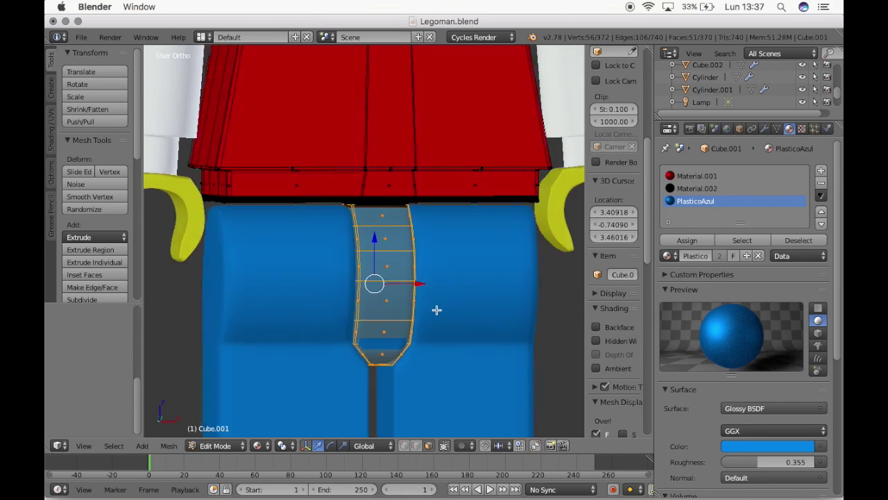
{"action": "scroll", "coordinate": [437, 311], "scroll_direction": "down", "scroll_amount": 5}
{"action": "scroll", "coordinate": [437, 310], "scroll_direction": "left", "scroll_amount": 3}
{"action": "scroll", "coordinate": [436, 310], "scroll_direction": "left", "scroll_amount": 3}
{"action": "scroll", "coordinate": [436, 310], "scroll_direction": "left", "scroll_amount": 3}
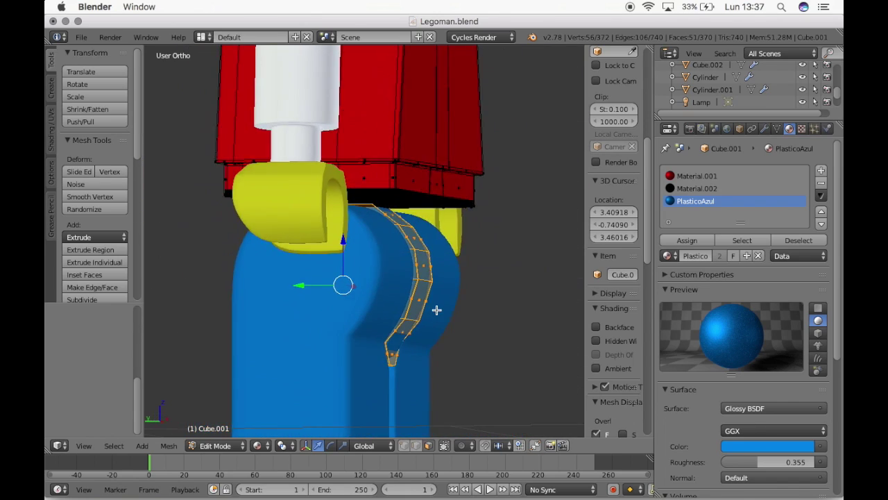
{"action": "scroll", "coordinate": [436, 310], "scroll_direction": "right", "scroll_amount": 5}
{"action": "scroll", "coordinate": [436, 310], "scroll_direction": "left", "scroll_amount": 2}
{"action": "scroll", "coordinate": [437, 310], "scroll_direction": "left", "scroll_amount": 4}
{"action": "scroll", "coordinate": [437, 310], "scroll_direction": "left", "scroll_amount": 2}
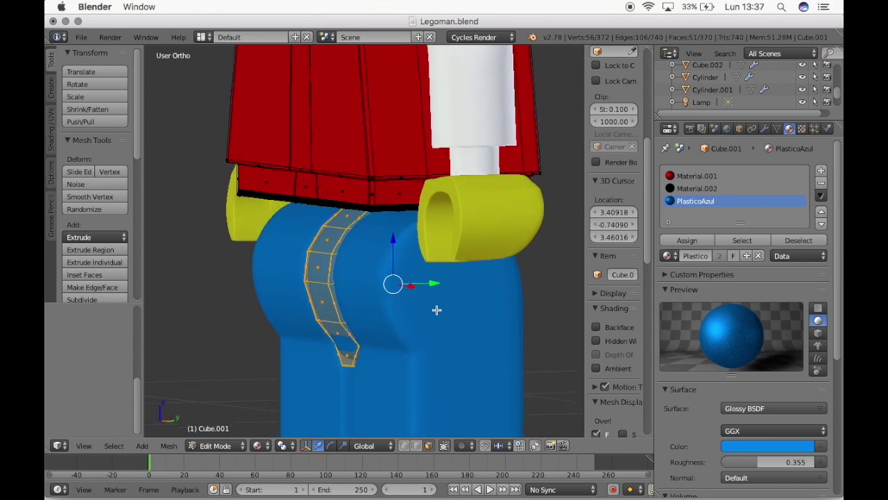
{"action": "scroll", "coordinate": [436, 310], "scroll_direction": "left", "scroll_amount": 2}
{"action": "scroll", "coordinate": [437, 310], "scroll_direction": "right", "scroll_amount": 2}
{"action": "scroll", "coordinate": [436, 311], "scroll_direction": "right", "scroll_amount": 3}
{"action": "scroll", "coordinate": [436, 311], "scroll_direction": "right", "scroll_amount": 3}
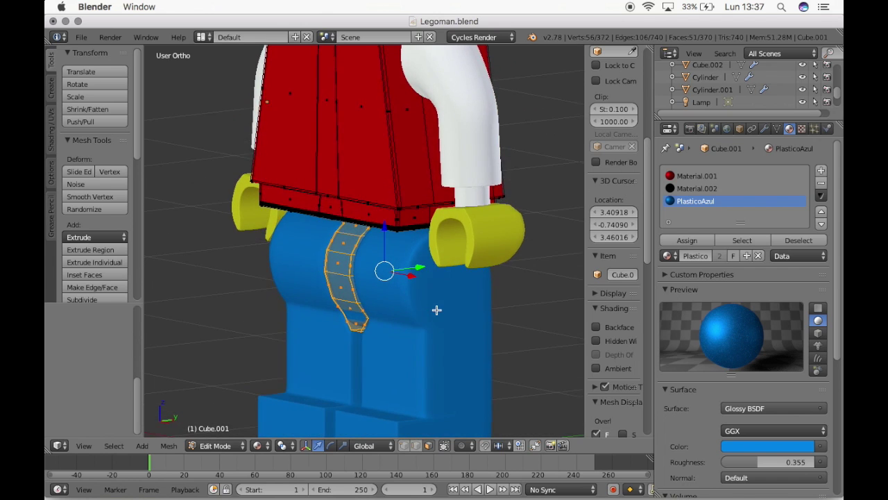
{"action": "scroll", "coordinate": [437, 311], "scroll_direction": "right", "scroll_amount": 3}
{"action": "scroll", "coordinate": [436, 310], "scroll_direction": "down", "scroll_amount": 3}
{"action": "scroll", "coordinate": [436, 310], "scroll_direction": "down", "scroll_amount": 1}
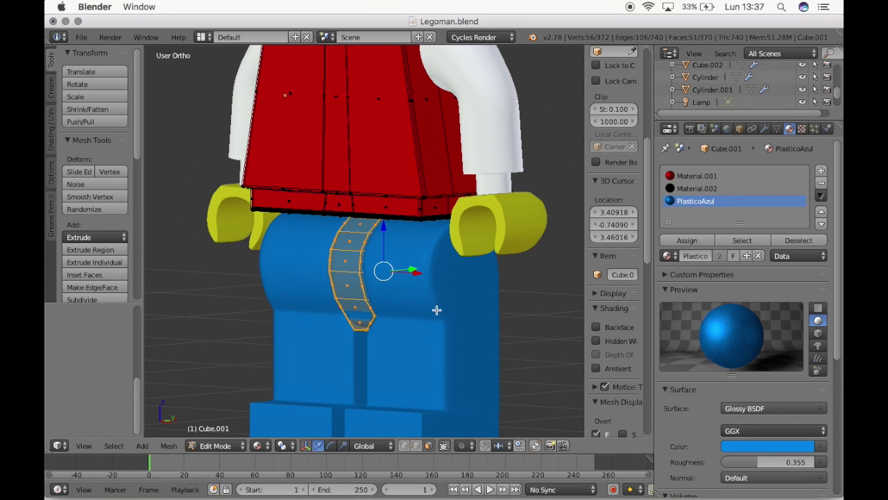
{"action": "scroll", "coordinate": [437, 311], "scroll_direction": "right", "scroll_amount": 1}
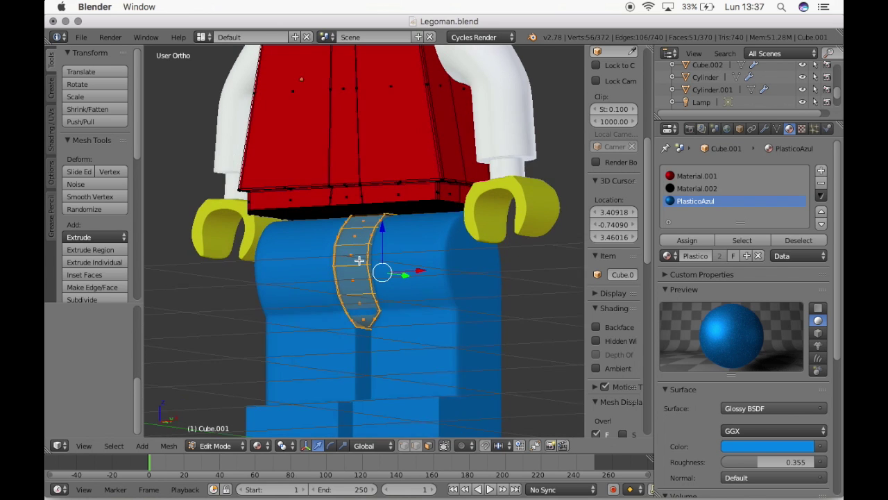
{"action": "scroll", "coordinate": [355, 252], "scroll_direction": "right", "scroll_amount": 5}
{"action": "scroll", "coordinate": [359, 261], "scroll_direction": "down", "scroll_amount": 2}
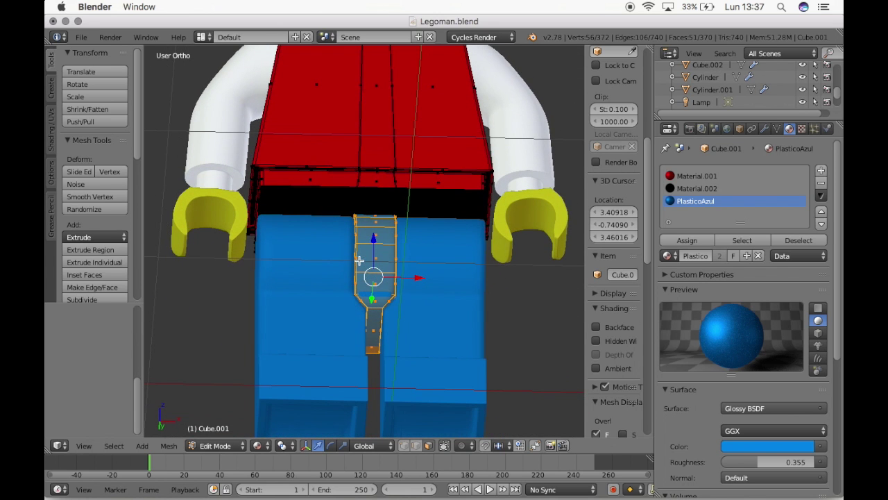
{"action": "scroll", "coordinate": [415, 191], "scroll_direction": "down", "scroll_amount": 1}
{"action": "scroll", "coordinate": [420, 185], "scroll_direction": "down", "scroll_amount": 2}
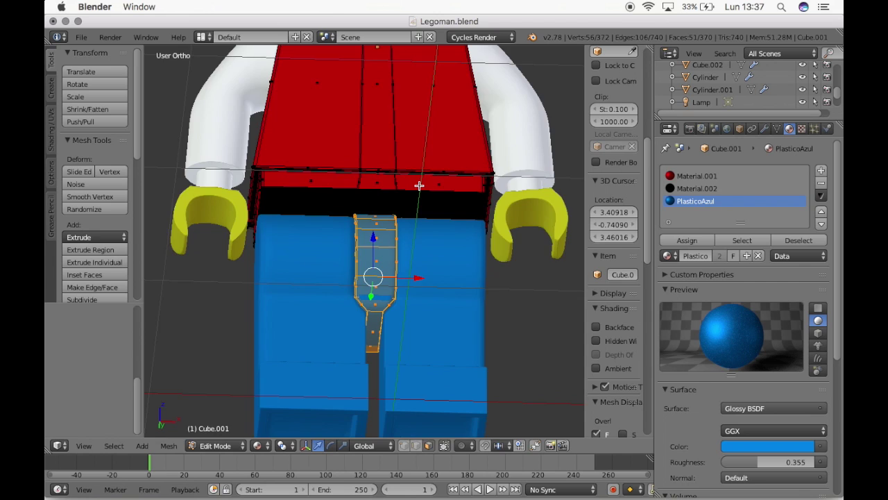
{"action": "scroll", "coordinate": [419, 186], "scroll_direction": "up", "scroll_amount": 5}
{"action": "scroll", "coordinate": [419, 186], "scroll_direction": "down", "scroll_amount": 2}
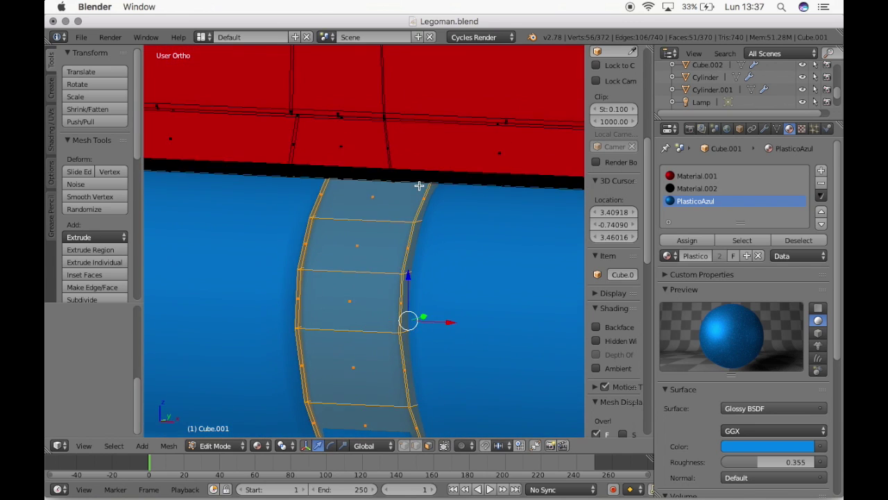
{"action": "scroll", "coordinate": [416, 177], "scroll_direction": "down", "scroll_amount": 2}
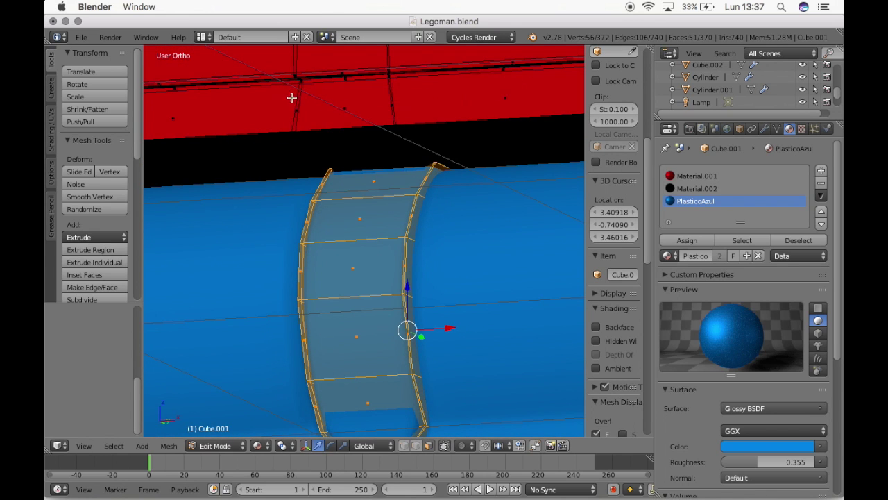
{"action": "scroll", "coordinate": [341, 91], "scroll_direction": "down", "scroll_amount": 2}
{"action": "scroll", "coordinate": [341, 91], "scroll_direction": "down", "scroll_amount": 3}
{"action": "scroll", "coordinate": [340, 91], "scroll_direction": "up", "scroll_amount": 5}
{"action": "scroll", "coordinate": [341, 91], "scroll_direction": "down", "scroll_amount": 2}
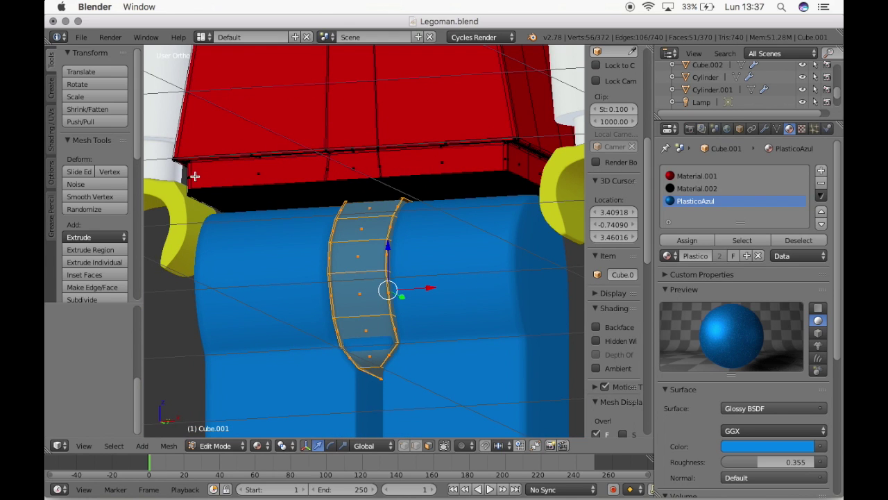
Select the red faces around the torso's lower band, working along each side.
{"action": "right_click", "coordinate": [190, 179]}
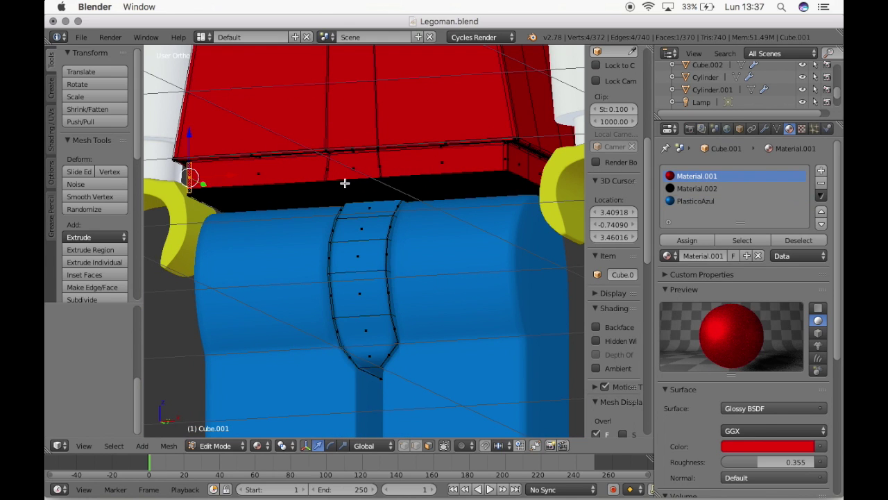
{"action": "right_click", "coordinate": [505, 160], "text": "ctrl+shift"}
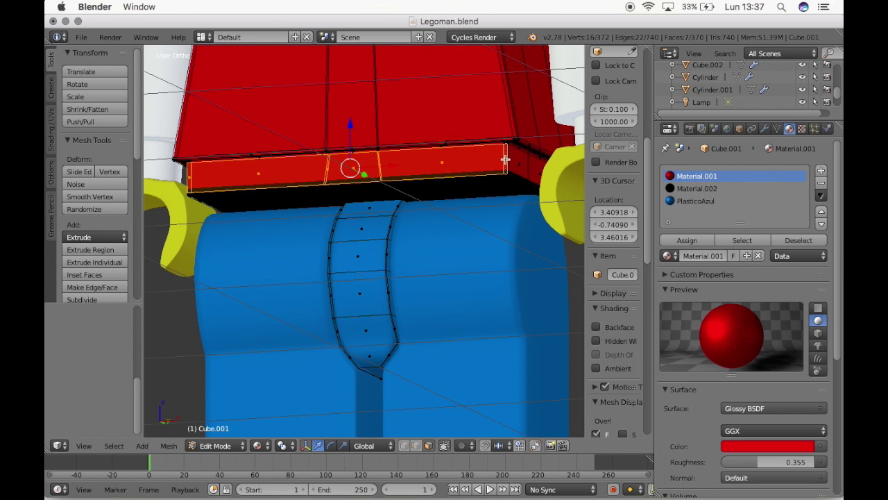
{"action": "scroll", "coordinate": [536, 164], "scroll_direction": "left", "scroll_amount": 3}
{"action": "scroll", "coordinate": [535, 164], "scroll_direction": "left", "scroll_amount": 3}
{"action": "scroll", "coordinate": [535, 164], "scroll_direction": "left", "scroll_amount": 3}
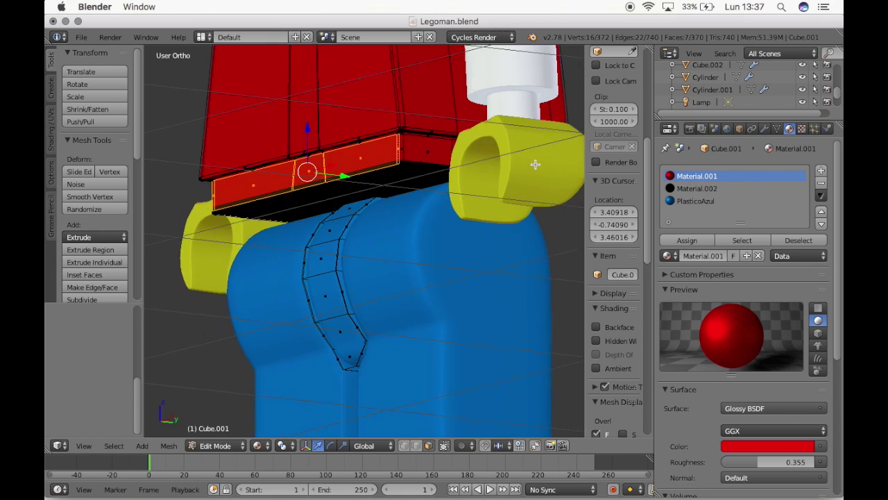
{"action": "scroll", "coordinate": [535, 164], "scroll_direction": "left", "scroll_amount": 3}
{"action": "scroll", "coordinate": [535, 164], "scroll_direction": "left", "scroll_amount": 2}
{"action": "right_click", "coordinate": [498, 149], "text": "ctrl"}
{"action": "scroll", "coordinate": [530, 139], "scroll_direction": "right", "scroll_amount": 3}
{"action": "scroll", "coordinate": [529, 139], "scroll_direction": "right", "scroll_amount": 3}
{"action": "scroll", "coordinate": [530, 139], "scroll_direction": "right", "scroll_amount": 3}
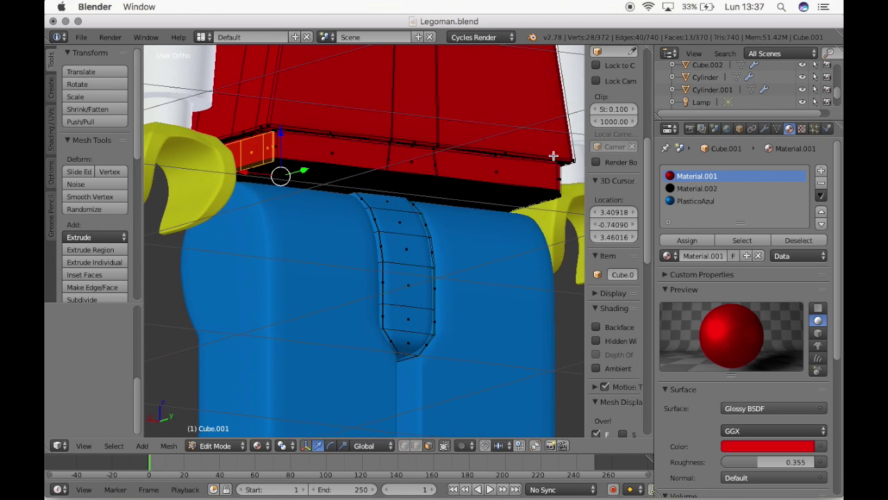
{"action": "scroll", "coordinate": [554, 157], "scroll_direction": "right", "scroll_amount": 2}
{"action": "right_click", "coordinate": [557, 168], "text": "ctrl"}
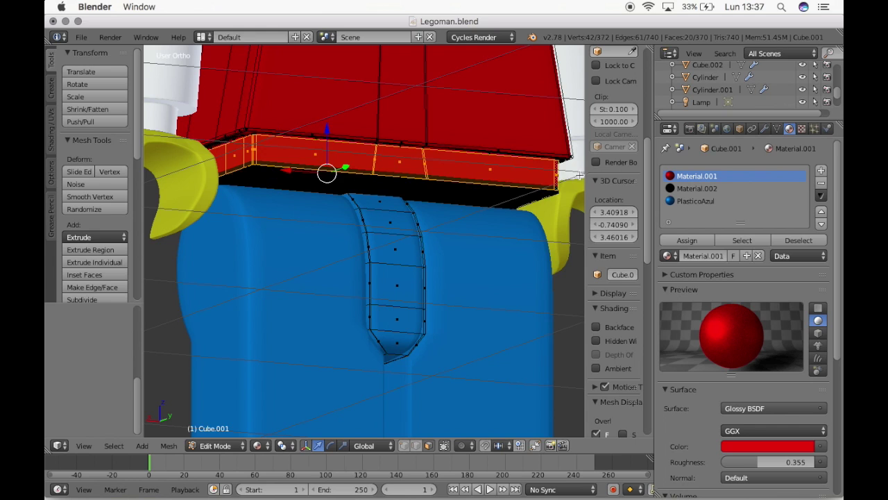
Add the last lower-band faces and assign them black Material.002.
{"action": "scroll", "coordinate": [470, 193], "scroll_direction": "right", "scroll_amount": 2}
{"action": "scroll", "coordinate": [469, 193], "scroll_direction": "right", "scroll_amount": 2}
{"action": "scroll", "coordinate": [469, 193], "scroll_direction": "right", "scroll_amount": 2}
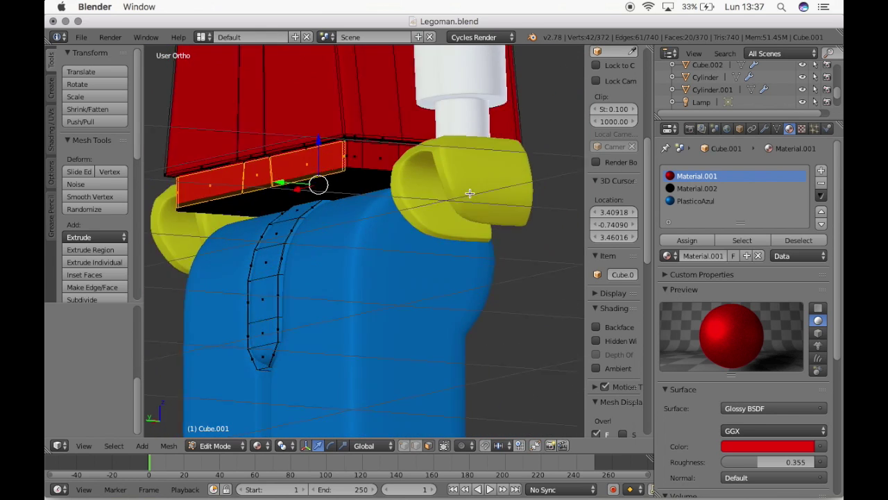
{"action": "scroll", "coordinate": [470, 193], "scroll_direction": "right", "scroll_amount": 2}
{"action": "scroll", "coordinate": [469, 193], "scroll_direction": "right", "scroll_amount": 2}
{"action": "right_click", "coordinate": [454, 178], "text": "ctrl"}
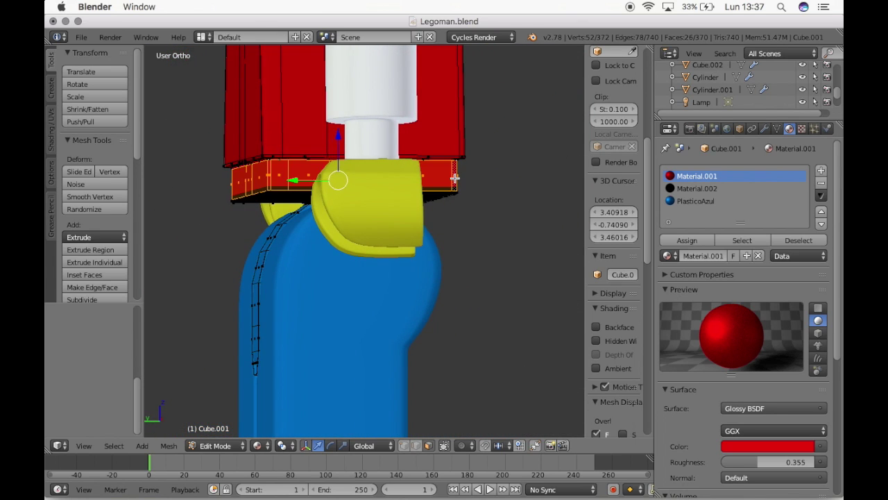
{"action": "left_click", "coordinate": [680, 190]}
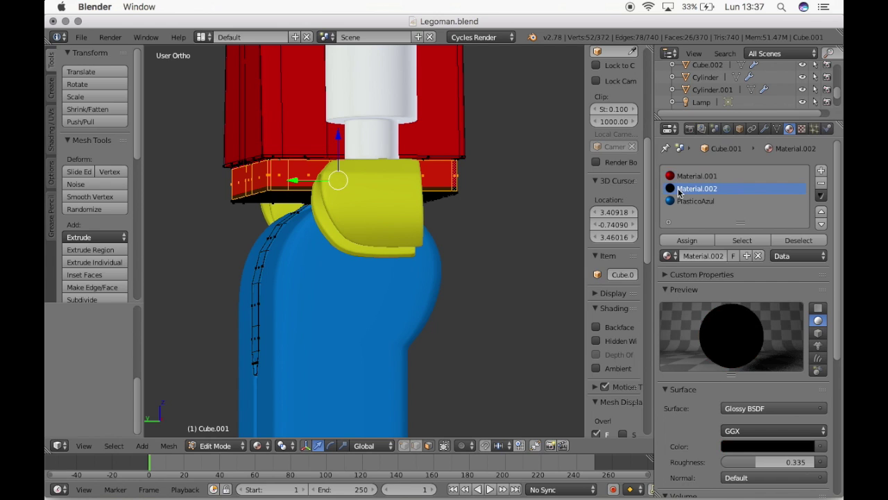
{"action": "left_click", "coordinate": [688, 241]}
{"action": "scroll", "coordinate": [530, 246], "scroll_direction": "right", "scroll_amount": 2}
Select a thin red face on the torso's inner rim and assign it black Material.002.
{"action": "scroll", "coordinate": [530, 246], "scroll_direction": "right", "scroll_amount": 2}
{"action": "scroll", "coordinate": [530, 245], "scroll_direction": "down", "scroll_amount": 2}
{"action": "scroll", "coordinate": [309, 108], "scroll_direction": "up", "scroll_amount": 5}
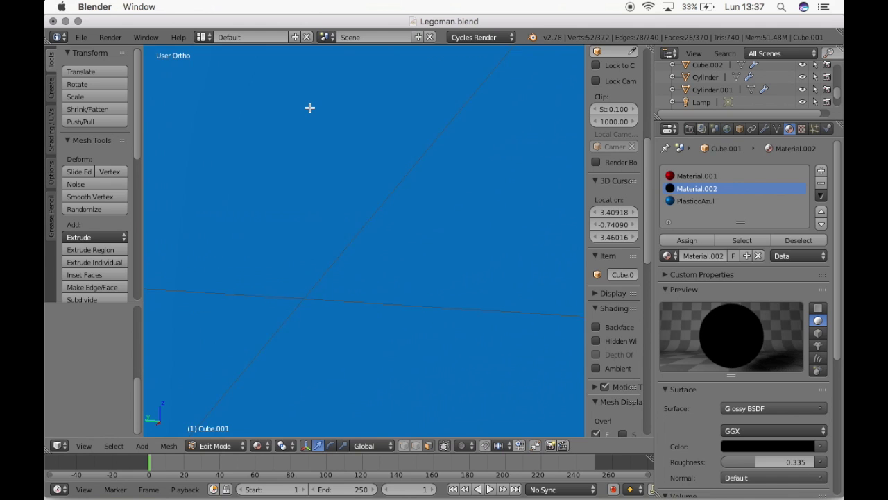
{"action": "scroll", "coordinate": [310, 107], "scroll_direction": "down", "scroll_amount": 3}
{"action": "scroll", "coordinate": [310, 107], "scroll_direction": "down", "scroll_amount": 2}
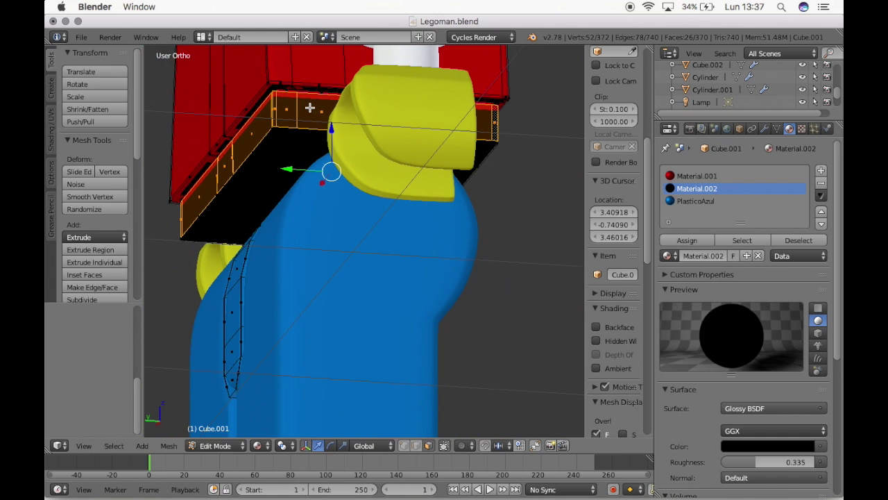
{"action": "scroll", "coordinate": [309, 108], "scroll_direction": "up", "scroll_amount": 2}
{"action": "scroll", "coordinate": [298, 170], "scroll_direction": "up", "scroll_amount": 2}
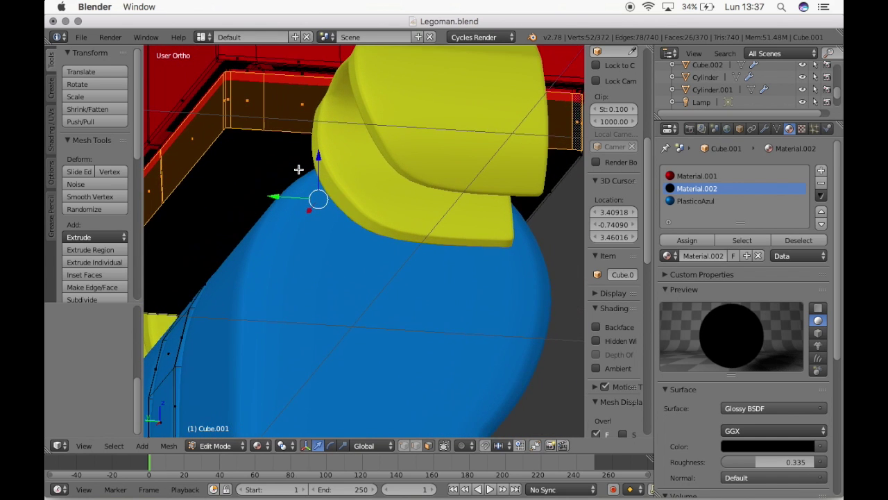
{"action": "scroll", "coordinate": [299, 169], "scroll_direction": "up", "scroll_amount": 1}
{"action": "scroll", "coordinate": [299, 169], "scroll_direction": "up", "scroll_amount": 5, "text": "shift"}
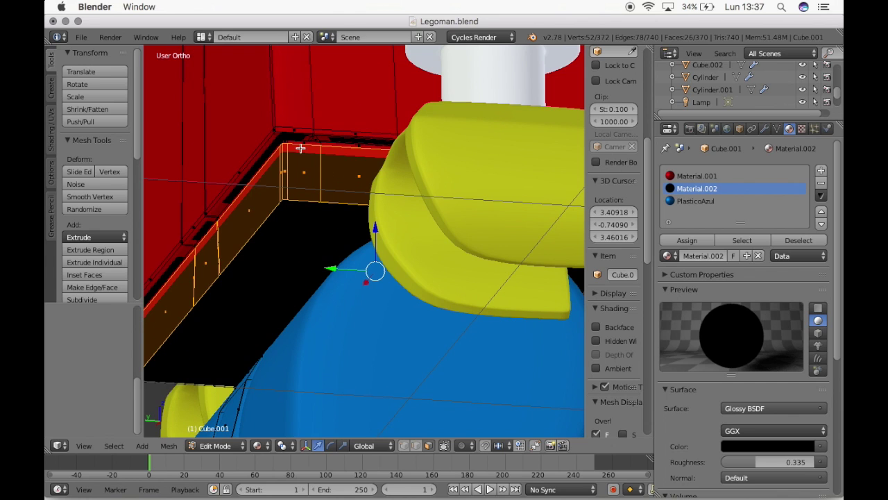
{"action": "right_click", "coordinate": [300, 148]}
{"action": "scroll", "coordinate": [317, 153], "scroll_direction": "up", "scroll_amount": 4}
{"action": "scroll", "coordinate": [318, 153], "scroll_direction": "up", "scroll_amount": 2}
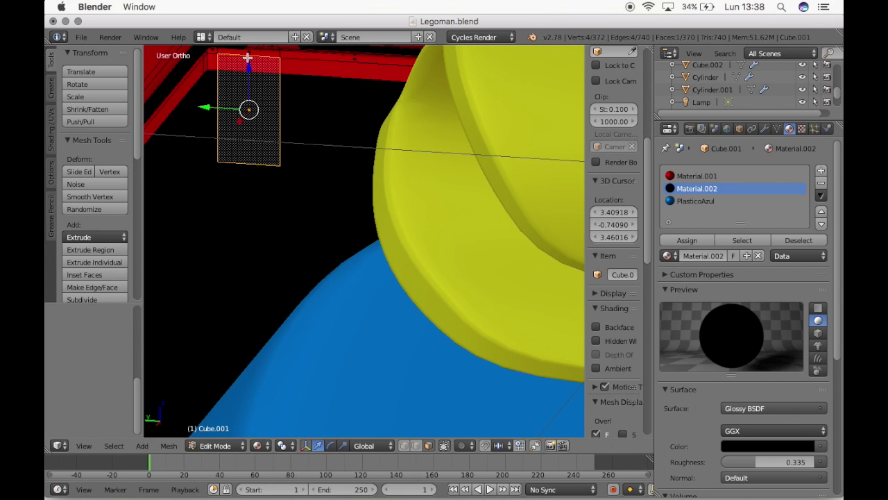
{"action": "scroll", "coordinate": [258, 59], "scroll_direction": "up", "scroll_amount": 2, "text": "shift"}
{"action": "scroll", "coordinate": [254, 76], "scroll_direction": "up", "scroll_amount": 2, "text": "shift"}
{"action": "left_click", "coordinate": [255, 84]}
{"action": "right_click", "coordinate": [254, 85]}
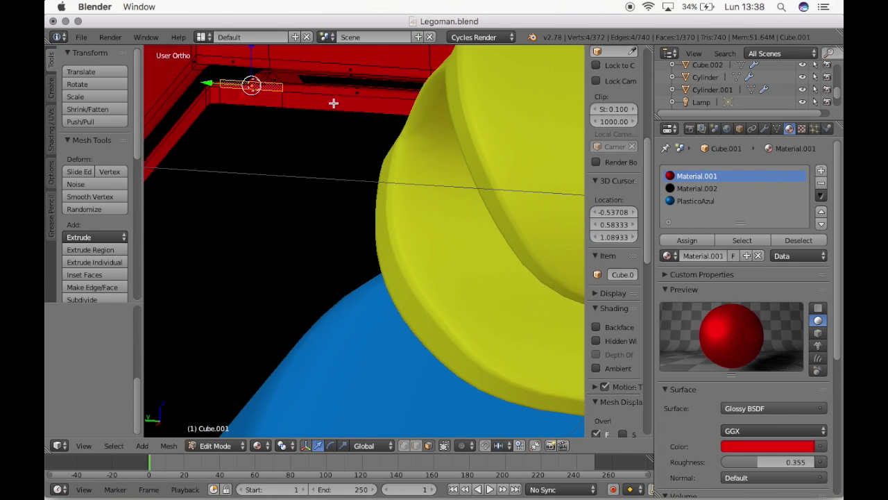
{"action": "left_click", "coordinate": [697, 189]}
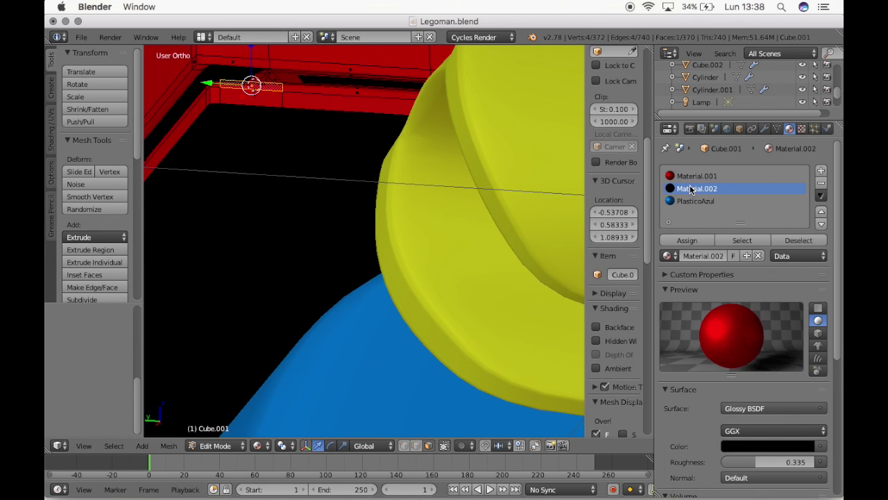
{"action": "left_click", "coordinate": [691, 239]}
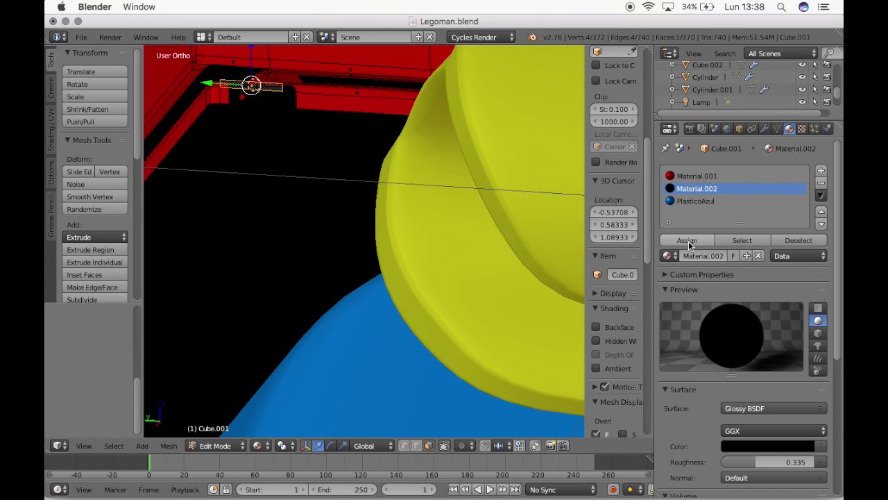
Select two more red faces on the torso's inner rim from another angle.
{"action": "right_click", "coordinate": [324, 90]}
{"action": "middle_click_drag", "start_coordinate": [396, 96], "coordinate": [398, 98]}
{"action": "middle_click_drag", "start_coordinate": [395, 151], "coordinate": [396, 152]}
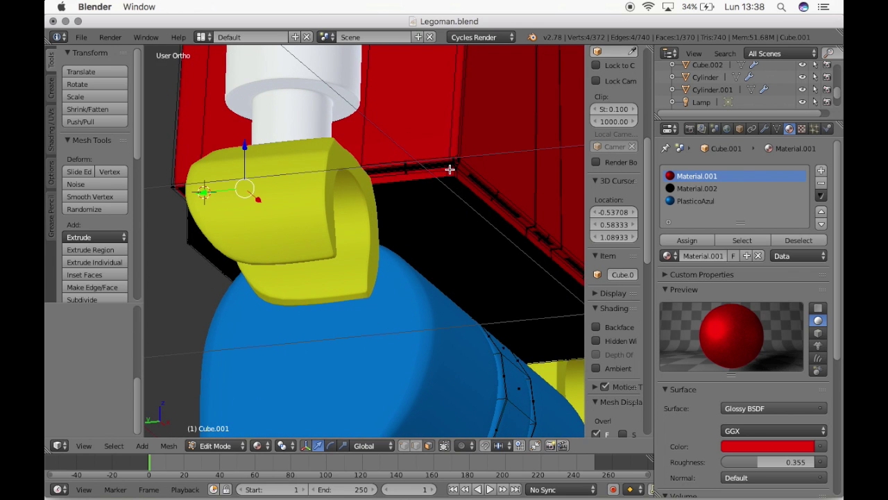
{"action": "scroll", "coordinate": [458, 180], "scroll_direction": "up", "scroll_amount": 4}
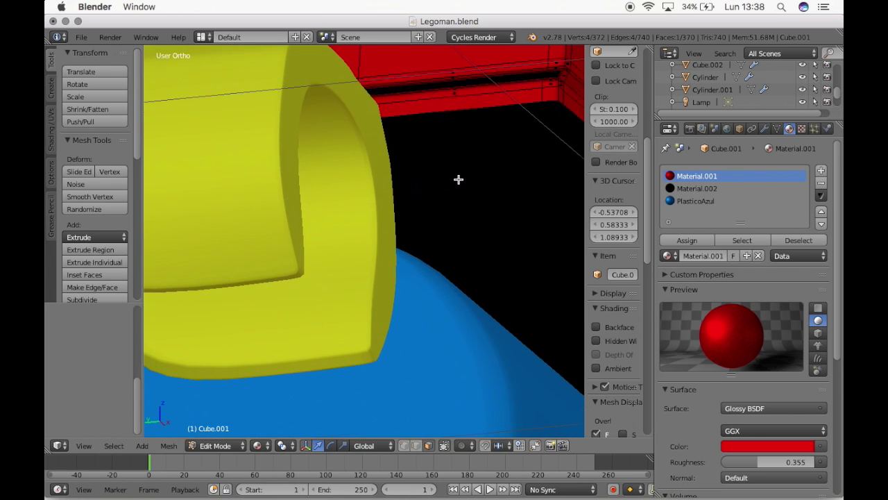
{"action": "right_click", "coordinate": [550, 84], "text": "shift"}
Select faces along the torso's inner rim and centre the view on them.
{"action": "scroll", "coordinate": [404, 102], "scroll_direction": "down", "scroll_amount": 5}
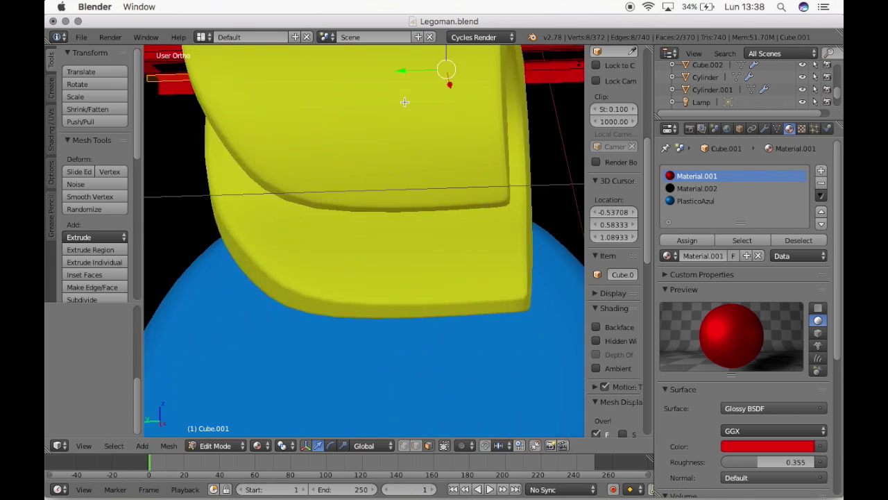
{"action": "scroll", "coordinate": [405, 102], "scroll_direction": "right", "scroll_amount": 5}
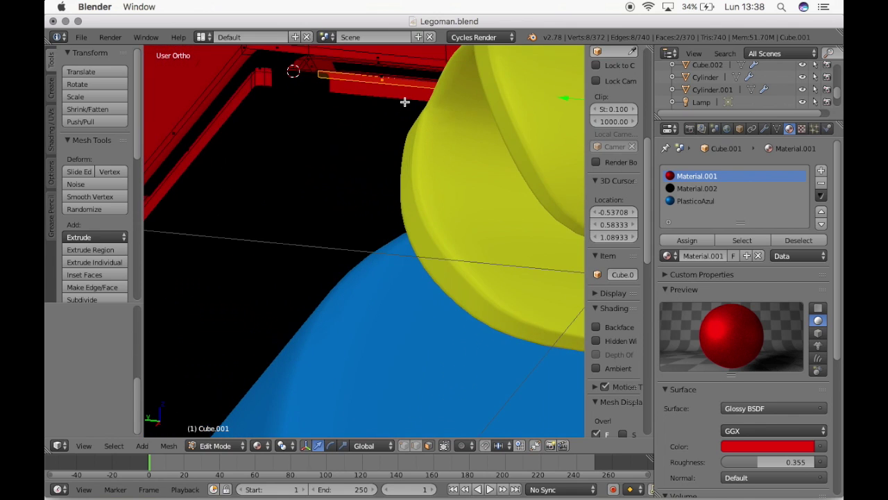
{"action": "left_click", "coordinate": [261, 70], "text": "alt"}
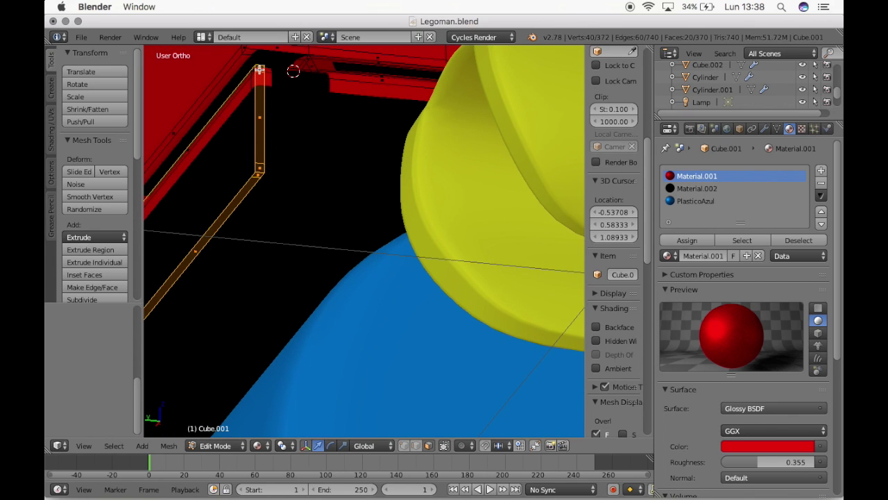
{"action": "right_click", "coordinate": [259, 69]}
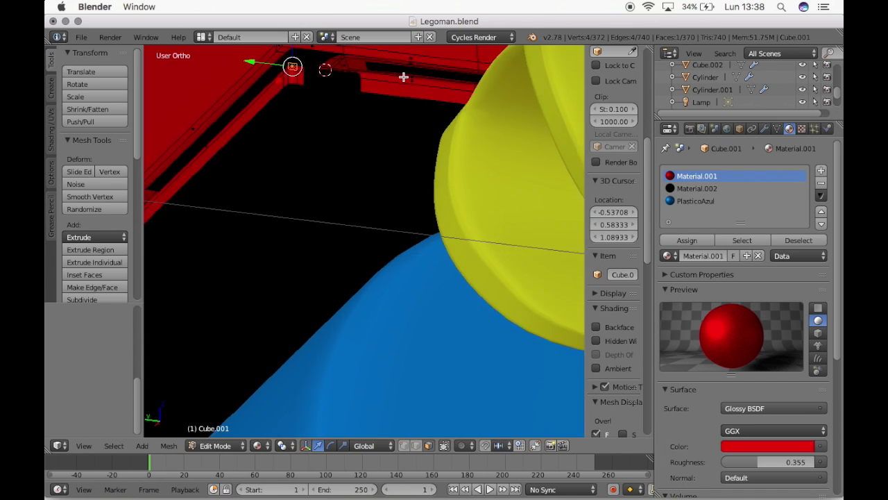
{"action": "scroll", "coordinate": [404, 78], "scroll_direction": "right", "scroll_amount": 5}
{"action": "scroll", "coordinate": [403, 78], "scroll_direction": "right", "scroll_amount": 5}
{"action": "scroll", "coordinate": [403, 77], "scroll_direction": "up", "scroll_amount": 5}
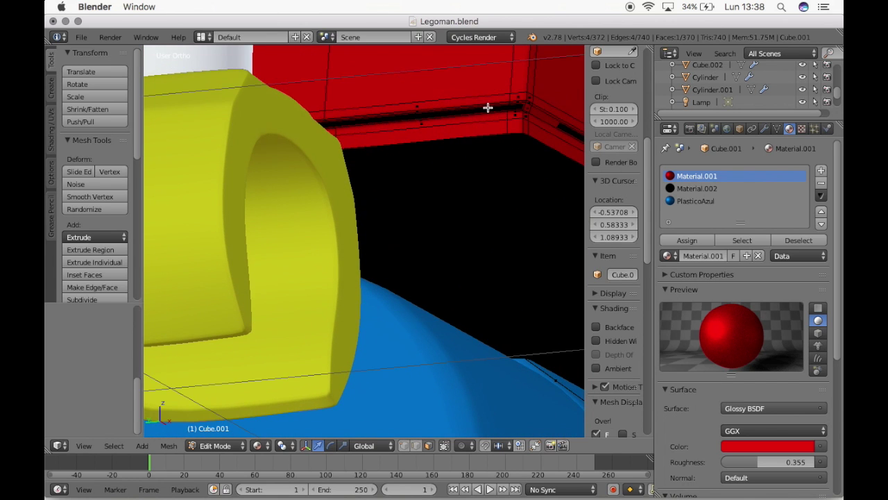
{"action": "right_click", "coordinate": [517, 115], "text": "alt"}
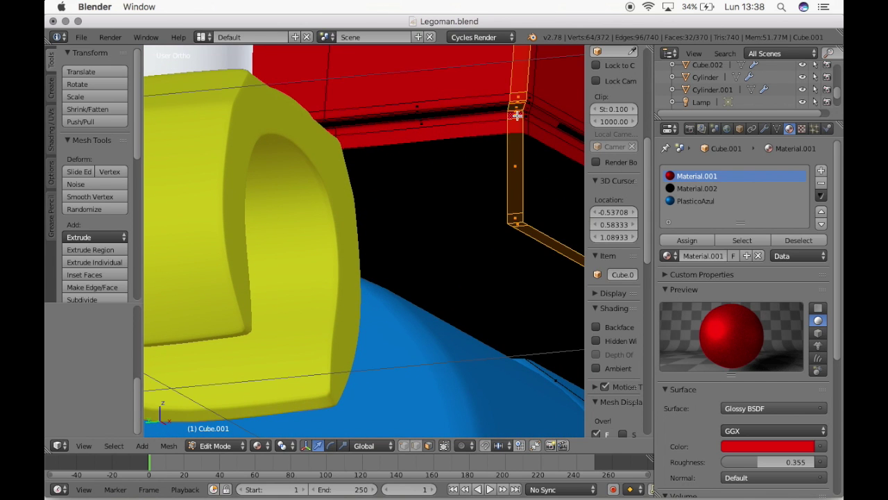
{"action": "key", "text": "KP_Decimal"}
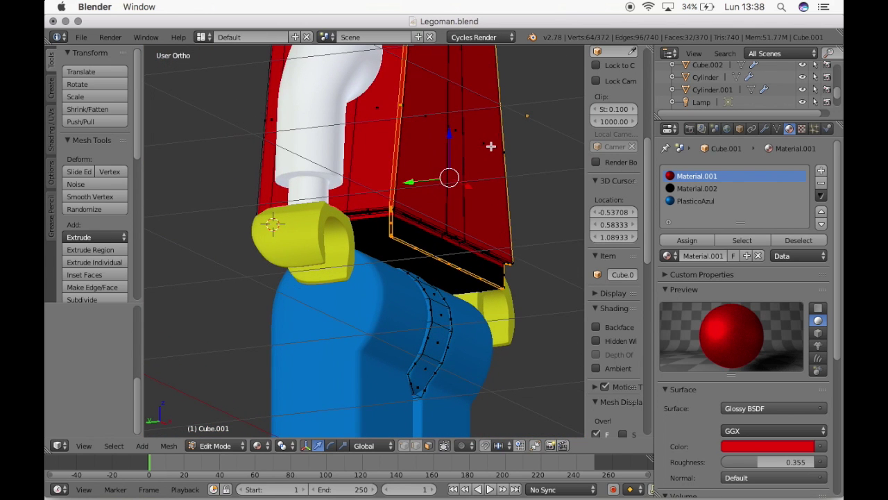
{"action": "scroll", "coordinate": [388, 218], "scroll_direction": "up", "scroll_amount": 4}
{"action": "scroll", "coordinate": [389, 218], "scroll_direction": "up", "scroll_amount": 3}
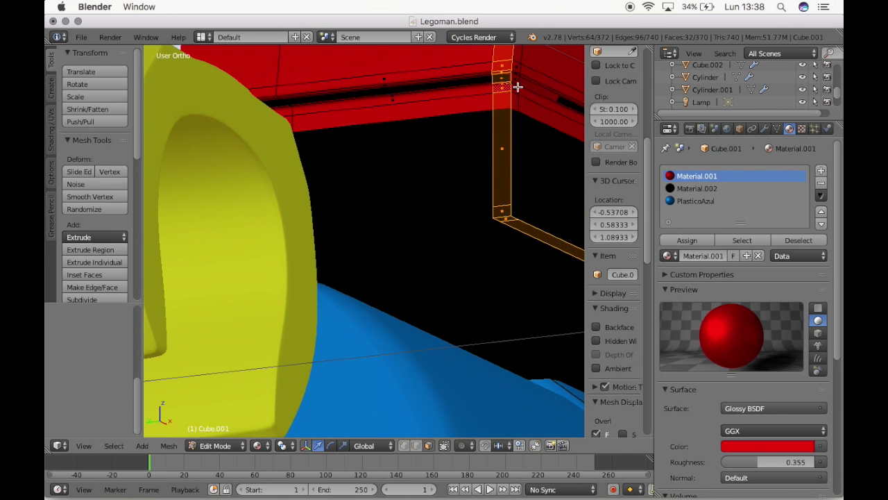
Extend the rim selection to a seven-face strip and choose Material.002.
{"action": "right_click", "coordinate": [511, 87]}
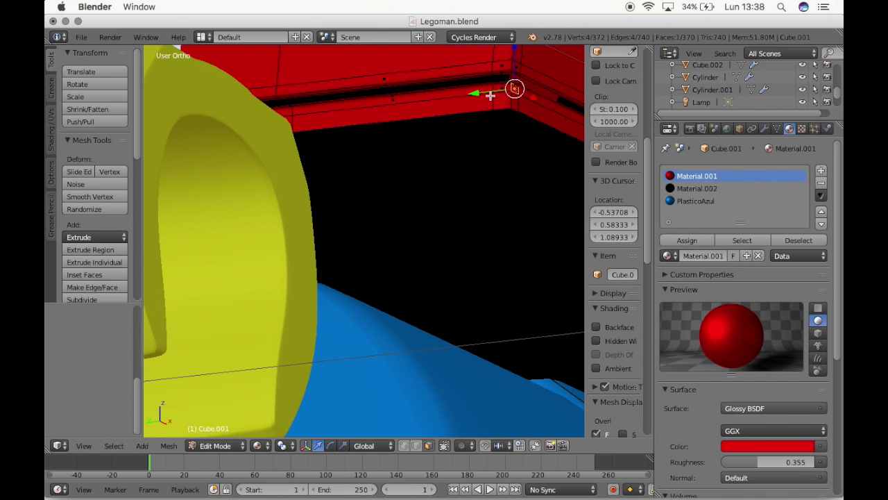
{"action": "right_click", "coordinate": [393, 100], "text": "ctrl"}
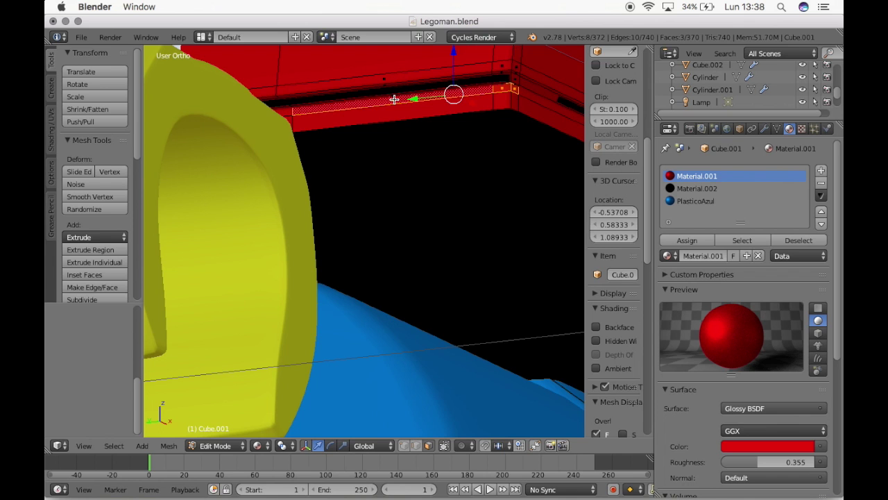
{"action": "scroll", "coordinate": [308, 113], "scroll_direction": "up", "scroll_amount": 3}
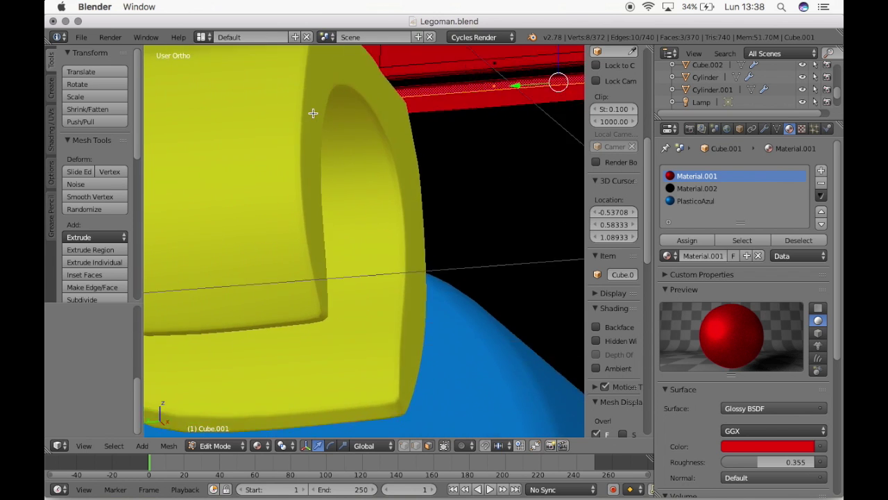
{"action": "scroll", "coordinate": [313, 113], "scroll_direction": "up", "scroll_amount": 3}
{"action": "scroll", "coordinate": [313, 113], "scroll_direction": "down", "scroll_amount": 3}
{"action": "scroll", "coordinate": [310, 113], "scroll_direction": "down", "scroll_amount": 3}
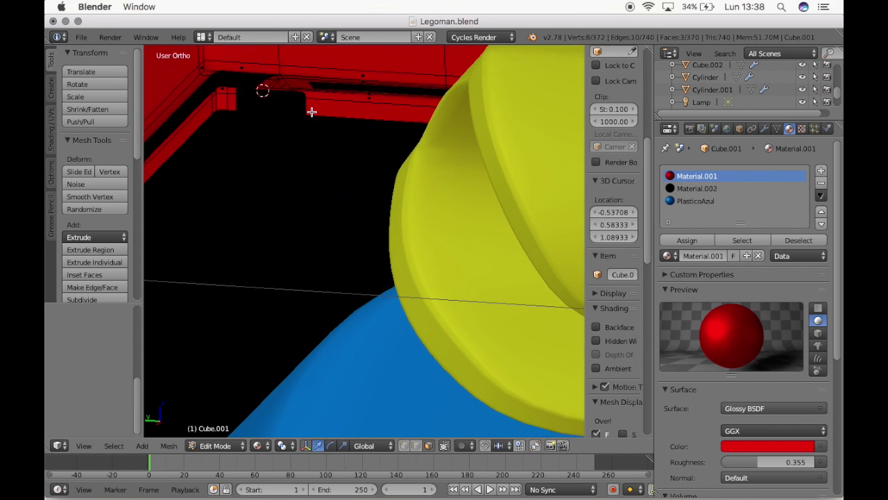
{"action": "right_click", "coordinate": [224, 95], "text": "ctrl"}
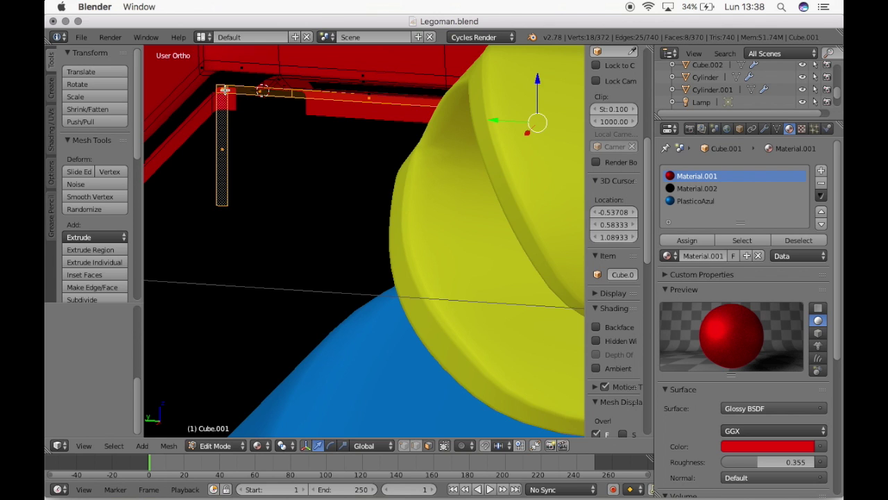
{"action": "left_click", "coordinate": [222, 142], "text": "shift"}
{"action": "scroll", "coordinate": [213, 106], "scroll_direction": "right", "scroll_amount": 3}
{"action": "scroll", "coordinate": [213, 106], "scroll_direction": "right", "scroll_amount": 3}
{"action": "scroll", "coordinate": [213, 105], "scroll_direction": "right", "scroll_amount": 3}
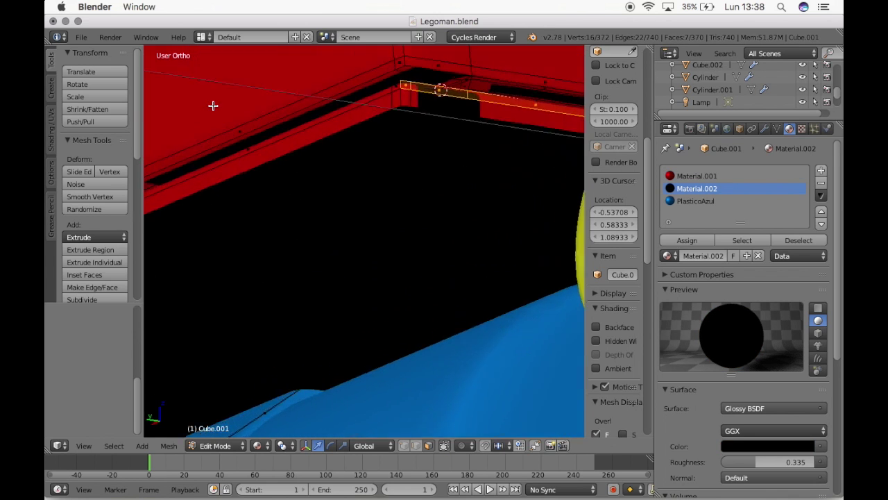
{"action": "scroll", "coordinate": [213, 105], "scroll_direction": "right", "scroll_amount": 3}
{"action": "scroll", "coordinate": [214, 106], "scroll_direction": "right", "scroll_amount": 2}
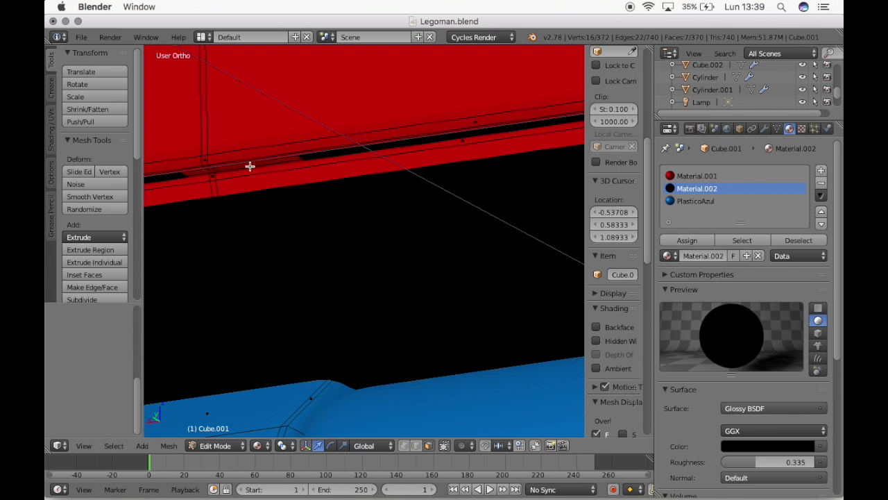
Select the two face strips along the torso's lower edge and assign them the black Material.002.
{"action": "scroll", "coordinate": [285, 157], "scroll_direction": "left", "scroll_amount": 3}
{"action": "scroll", "coordinate": [285, 156], "scroll_direction": "left", "scroll_amount": 3}
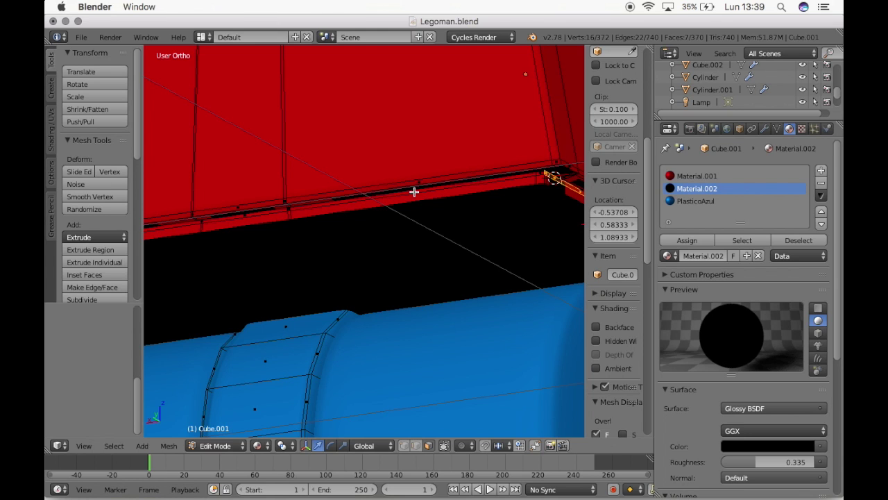
{"action": "scroll", "coordinate": [414, 192], "scroll_direction": "up", "scroll_amount": 3}
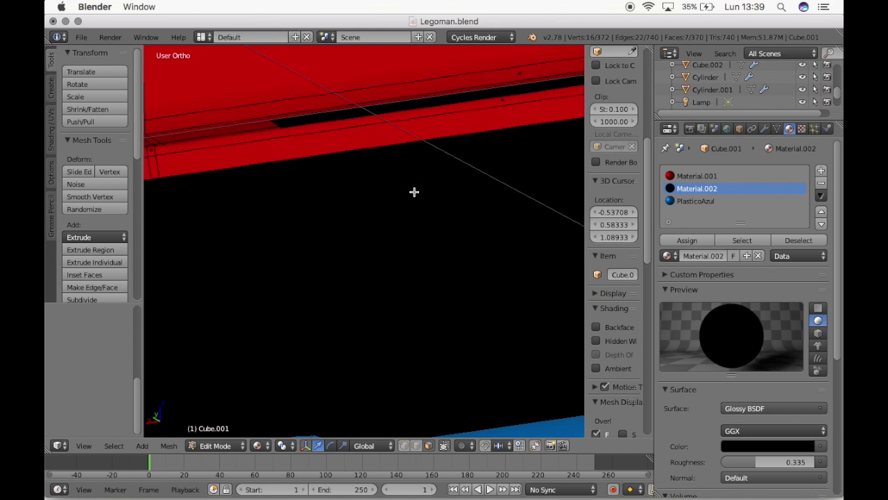
{"action": "right_click", "coordinate": [503, 100]}
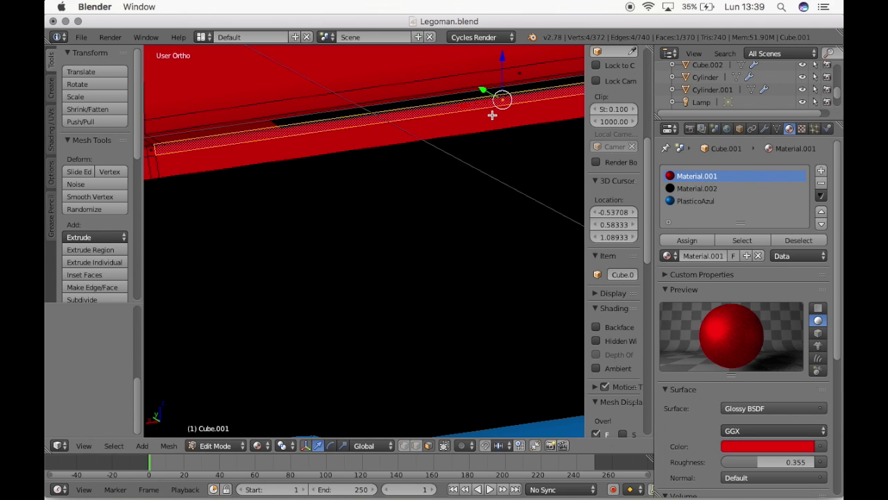
{"action": "scroll", "coordinate": [492, 115], "scroll_direction": "down", "scroll_amount": 5}
{"action": "middle_click_drag", "start_coordinate": [351, 187], "coordinate": [344, 188]}
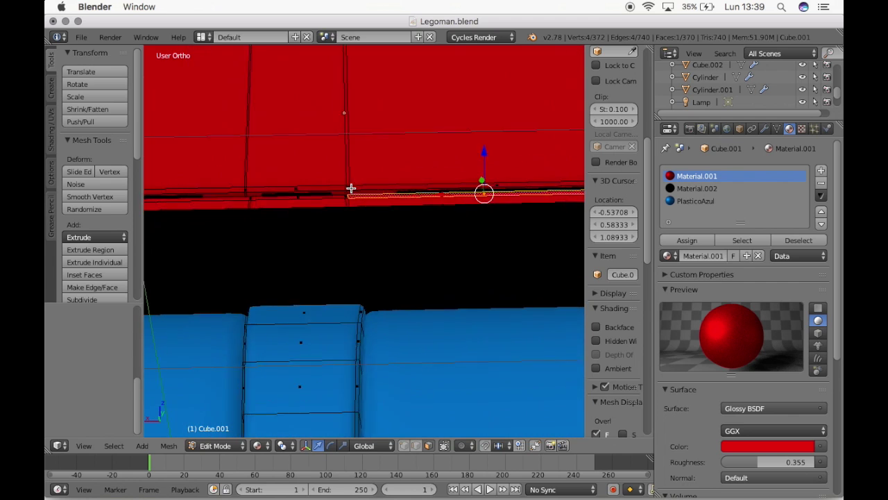
{"action": "scroll", "coordinate": [251, 199], "scroll_direction": "left", "scroll_amount": 3}
{"action": "scroll", "coordinate": [251, 199], "scroll_direction": "left", "scroll_amount": 3}
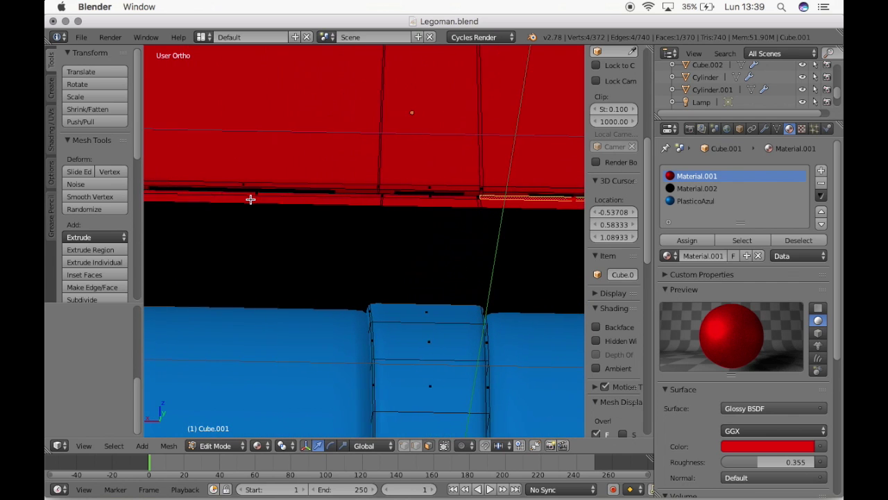
{"action": "scroll", "coordinate": [271, 196], "scroll_direction": "left", "scroll_amount": 3}
{"action": "right_click", "coordinate": [284, 195], "text": "alt+shift"}
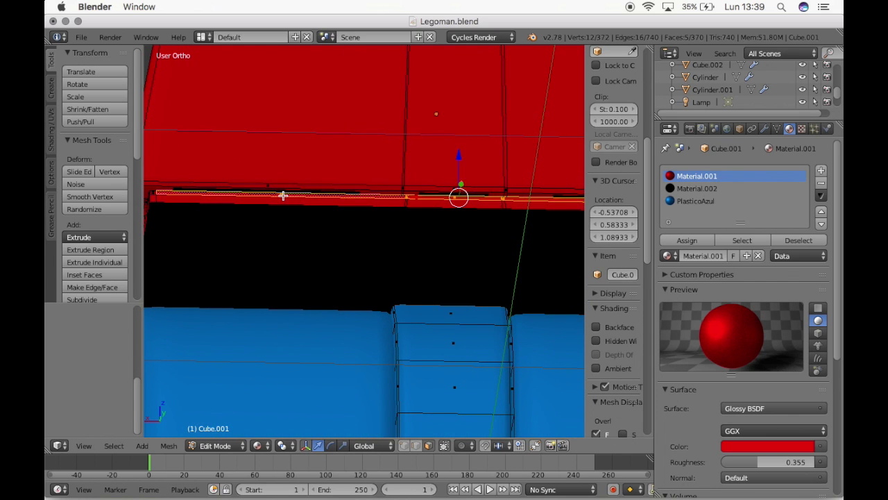
{"action": "left_click", "coordinate": [708, 189]}
{"action": "left_click", "coordinate": [687, 243]}
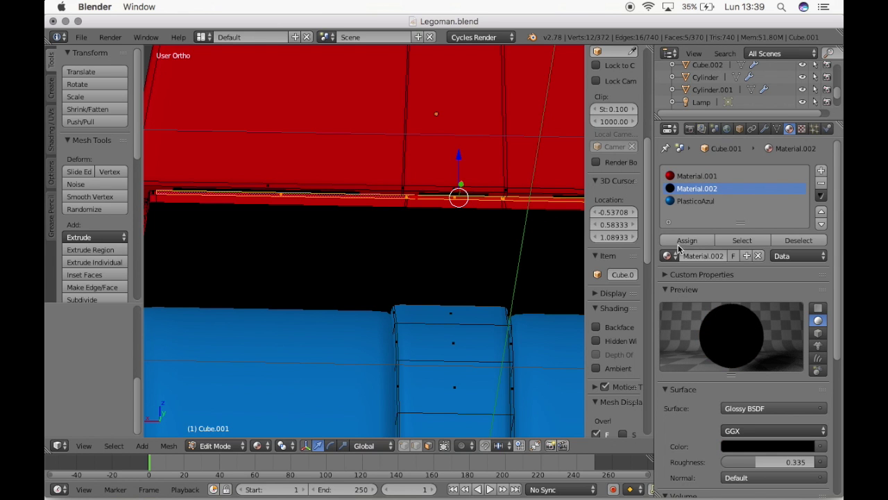
Check that the strip turned black, then select a red face near the frame corner.
{"action": "middle_click_drag", "start_coordinate": [363, 238], "coordinate": [291, 245]}
{"action": "scroll", "coordinate": [292, 245], "scroll_direction": "down", "scroll_amount": 3}
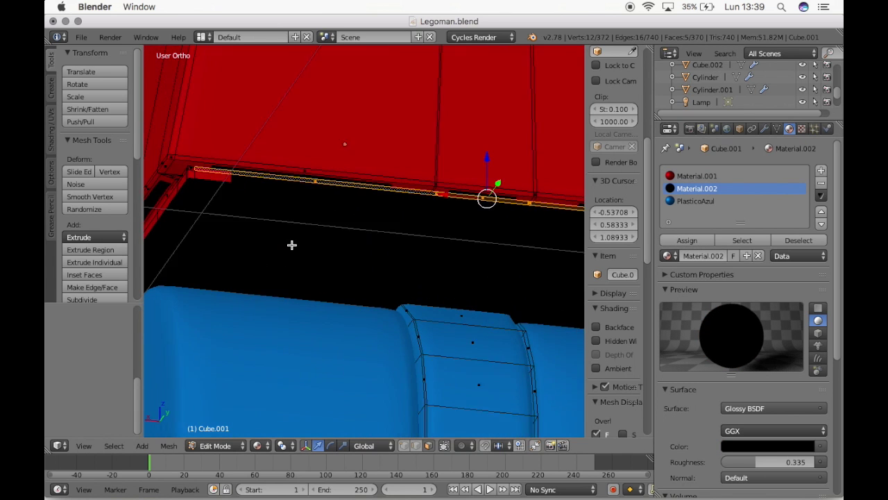
{"action": "scroll", "coordinate": [192, 172], "scroll_direction": "up", "scroll_amount": 3}
{"action": "scroll", "coordinate": [193, 173], "scroll_direction": "up", "scroll_amount": 3}
{"action": "scroll", "coordinate": [192, 172], "scroll_direction": "up", "scroll_amount": 3}
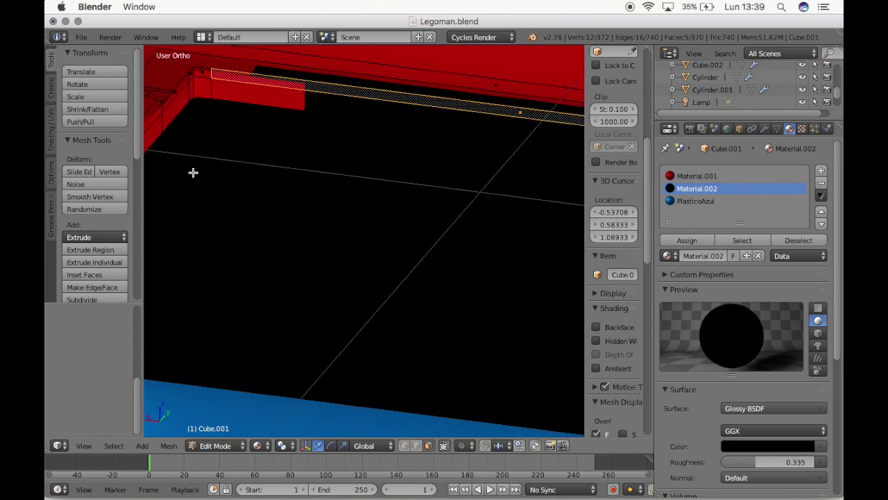
{"action": "scroll", "coordinate": [193, 172], "scroll_direction": "up", "scroll_amount": 3}
{"action": "right_click", "coordinate": [254, 97]}
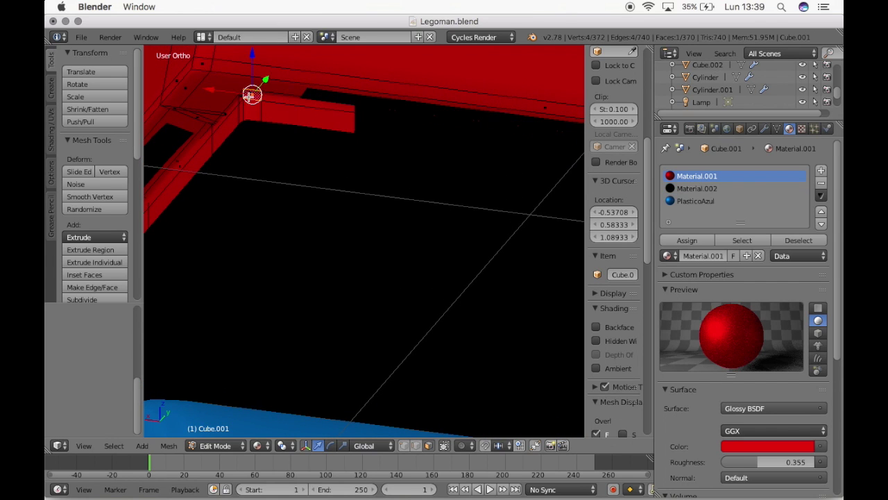
Make the long red strip along the beam black with Material.002.
{"action": "scroll", "coordinate": [257, 104], "scroll_direction": "up", "scroll_amount": 3}
{"action": "scroll", "coordinate": [258, 105], "scroll_direction": "up", "scroll_amount": 3}
{"action": "scroll", "coordinate": [278, 100], "scroll_direction": "up", "scroll_amount": 3}
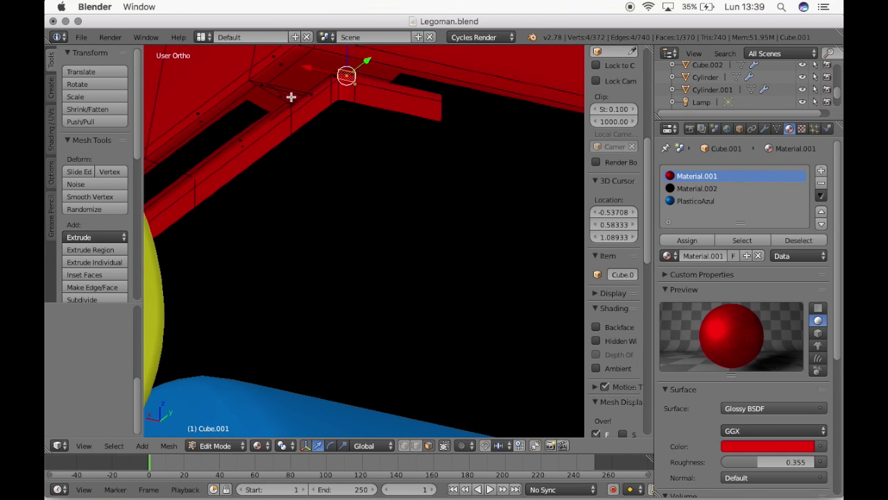
{"action": "right_click", "coordinate": [242, 147]}
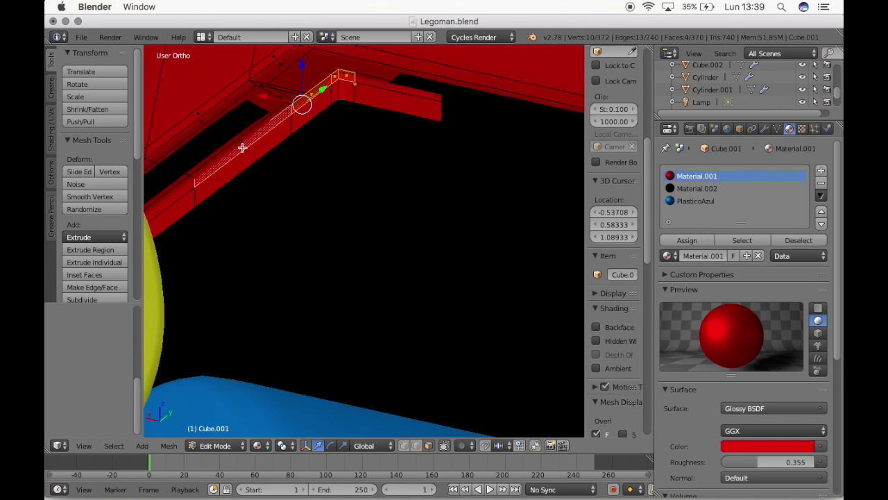
{"action": "left_click", "coordinate": [690, 189]}
{"action": "left_click", "coordinate": [687, 241]}
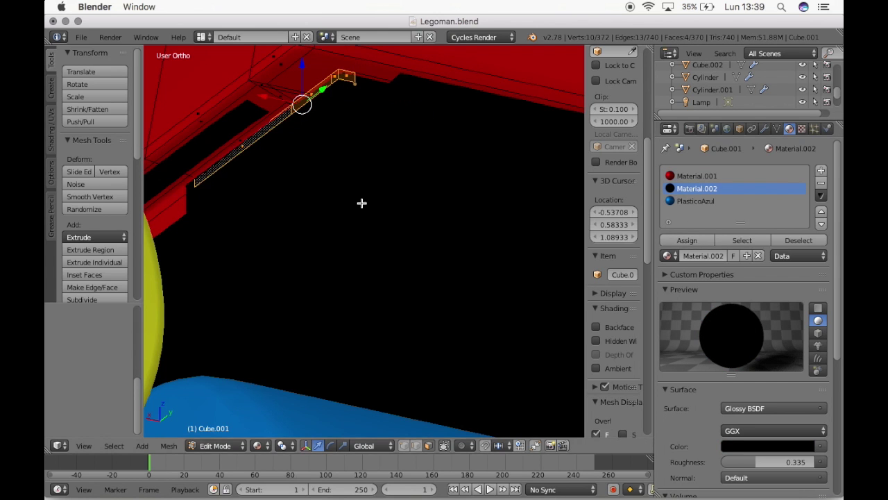
Assign Material.002 to two more face loops along the red beam.
{"action": "scroll", "coordinate": [361, 203], "scroll_direction": "left", "scroll_amount": 5}
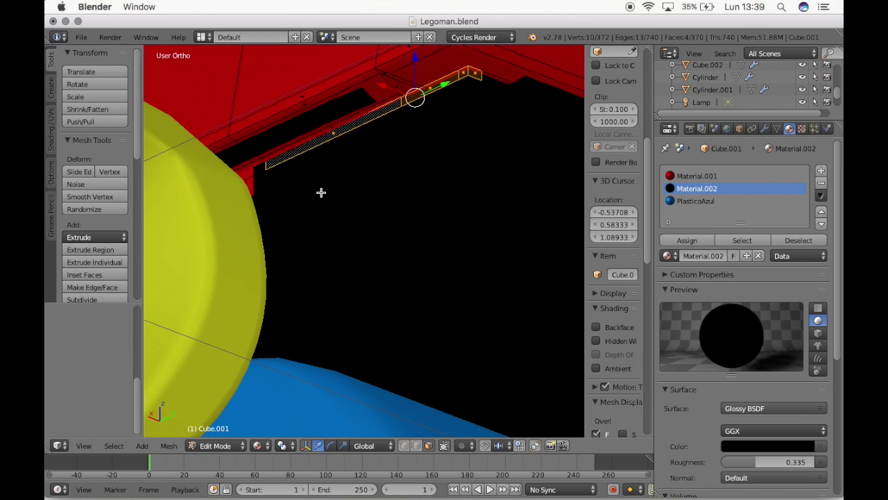
{"action": "scroll", "coordinate": [320, 192], "scroll_direction": "left", "scroll_amount": 2}
{"action": "scroll", "coordinate": [320, 193], "scroll_direction": "left", "scroll_amount": 2}
{"action": "scroll", "coordinate": [321, 193], "scroll_direction": "left", "scroll_amount": 2}
{"action": "scroll", "coordinate": [320, 192], "scroll_direction": "left", "scroll_amount": 2}
{"action": "scroll", "coordinate": [321, 192], "scroll_direction": "left", "scroll_amount": 3}
{"action": "scroll", "coordinate": [416, 153], "scroll_direction": "left", "scroll_amount": 1}
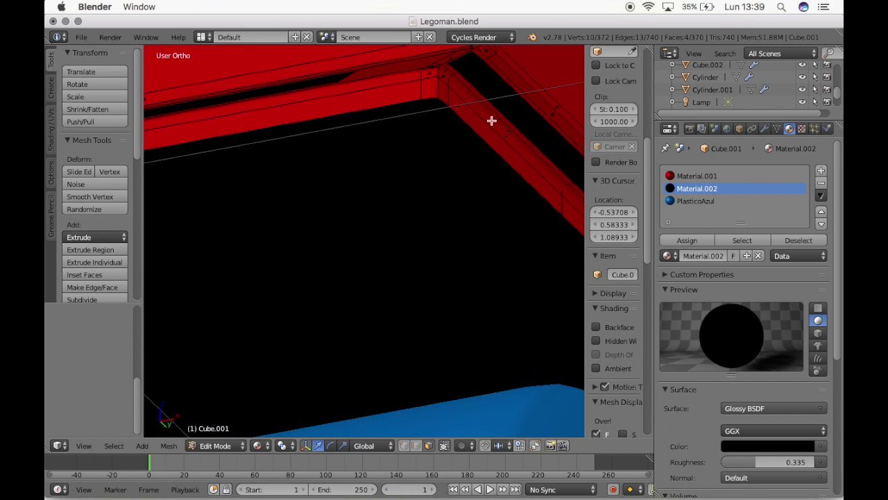
{"action": "right_click", "coordinate": [444, 79], "text": "alt+shift"}
{"action": "left_click", "coordinate": [687, 240]}
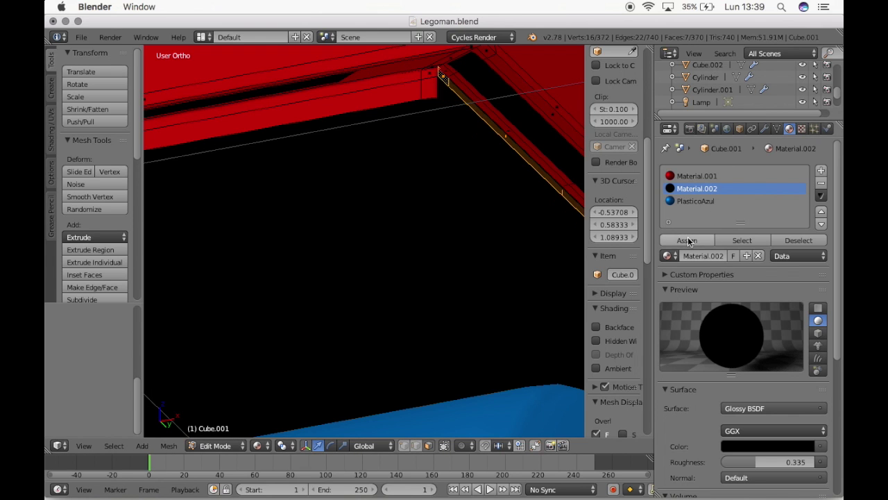
{"action": "scroll", "coordinate": [422, 139], "scroll_direction": "right", "scroll_amount": 2}
{"action": "scroll", "coordinate": [422, 139], "scroll_direction": "right", "scroll_amount": 3}
{"action": "scroll", "coordinate": [422, 139], "scroll_direction": "right", "scroll_amount": 2}
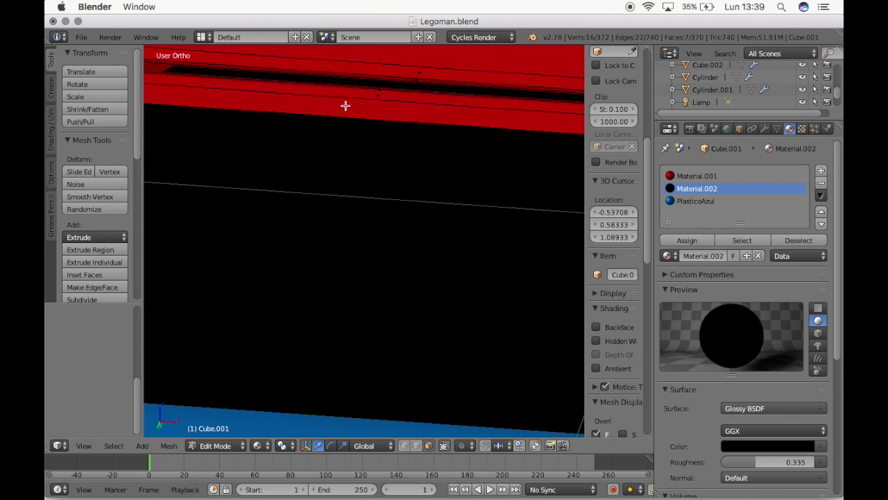
{"action": "right_click", "coordinate": [374, 95], "text": "alt+shift"}
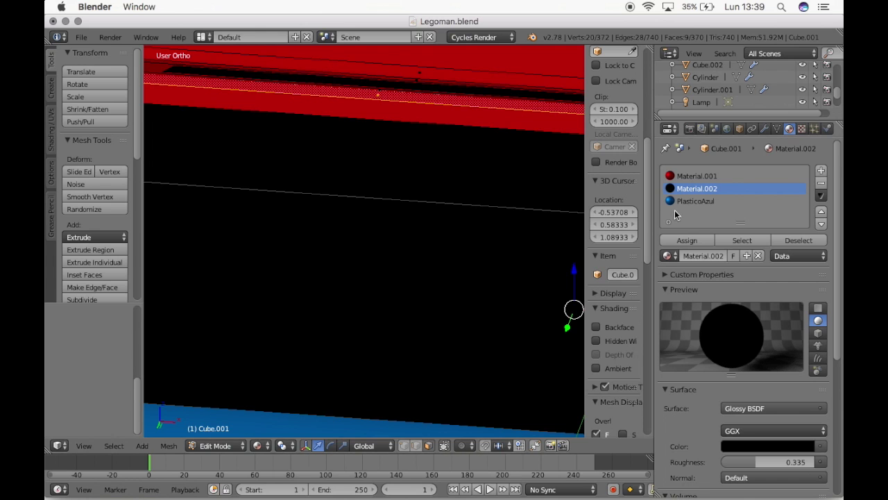
{"action": "left_click", "coordinate": [680, 241]}
Turn the top beam and diagonal beam face loops black with Material.002.
{"action": "scroll", "coordinate": [371, 150], "scroll_direction": "right", "scroll_amount": 2}
{"action": "scroll", "coordinate": [371, 149], "scroll_direction": "right", "scroll_amount": 2}
{"action": "scroll", "coordinate": [371, 150], "scroll_direction": "right", "scroll_amount": 2}
{"action": "scroll", "coordinate": [370, 149], "scroll_direction": "right", "scroll_amount": 2}
{"action": "scroll", "coordinate": [371, 149], "scroll_direction": "right", "scroll_amount": 2}
{"action": "scroll", "coordinate": [370, 149], "scroll_direction": "right", "scroll_amount": 2}
{"action": "right_click", "coordinate": [257, 95], "text": "alt+shift"}
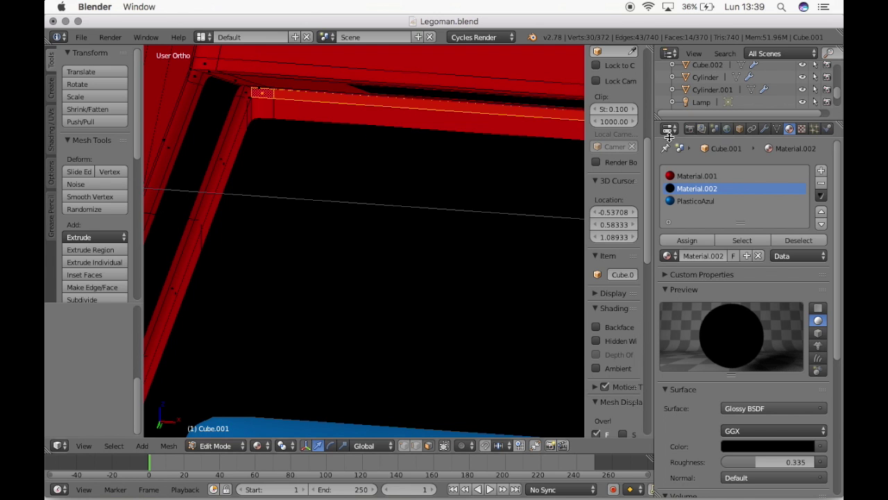
{"action": "left_click", "coordinate": [687, 240]}
{"action": "scroll", "coordinate": [331, 168], "scroll_direction": "down", "scroll_amount": 3}
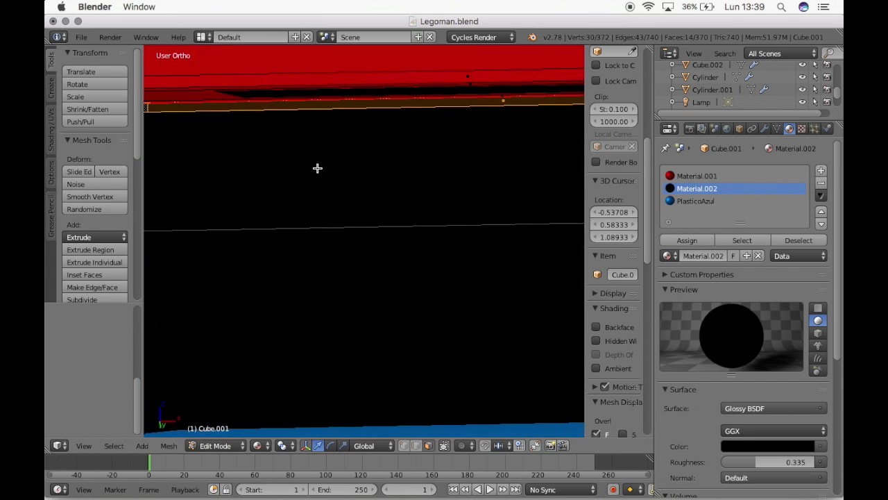
{"action": "scroll", "coordinate": [317, 166], "scroll_direction": "up", "scroll_amount": 3}
{"action": "scroll", "coordinate": [317, 167], "scroll_direction": "right", "scroll_amount": 3}
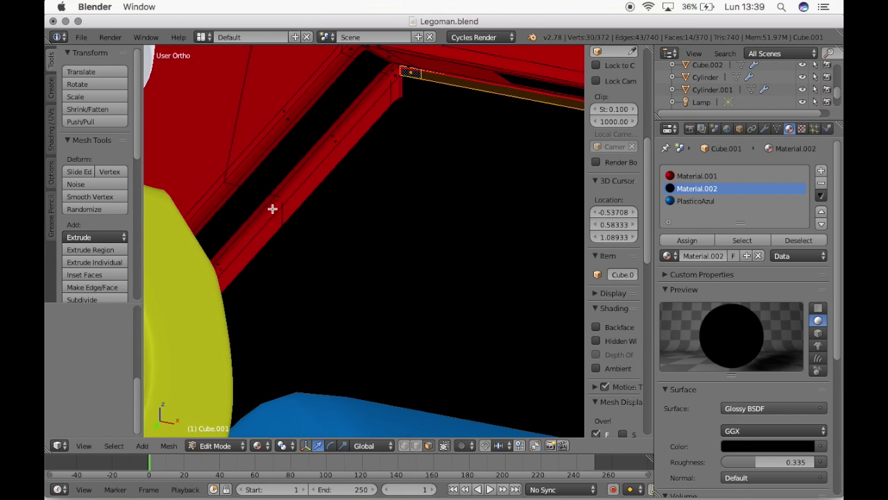
{"action": "right_click", "coordinate": [227, 265], "text": "alt+shift"}
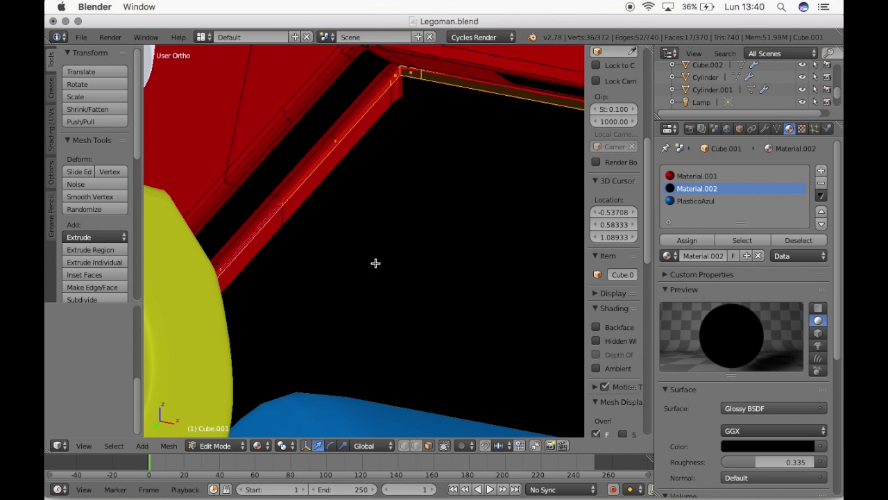
{"action": "left_click", "coordinate": [686, 241]}
Make the long lower strip and the top-edge strip black with Material.002.
{"action": "scroll", "coordinate": [354, 279], "scroll_direction": "up", "scroll_amount": 5}
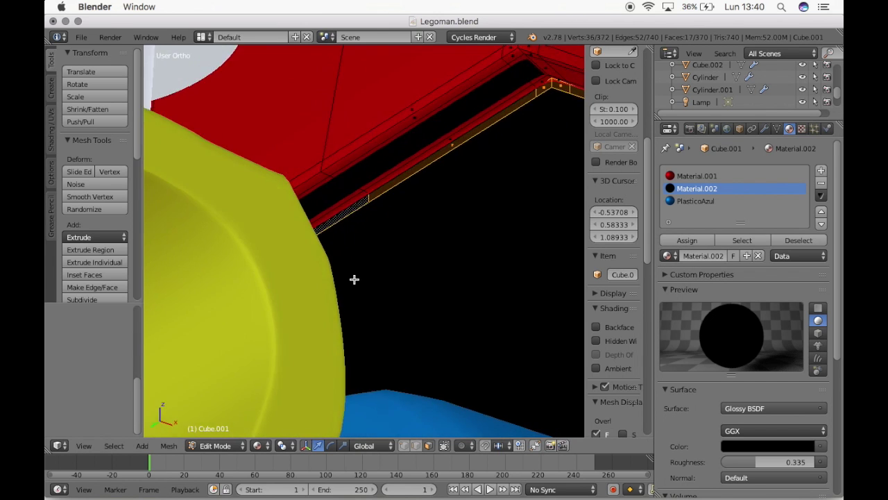
{"action": "scroll", "coordinate": [354, 279], "scroll_direction": "left", "scroll_amount": 10}
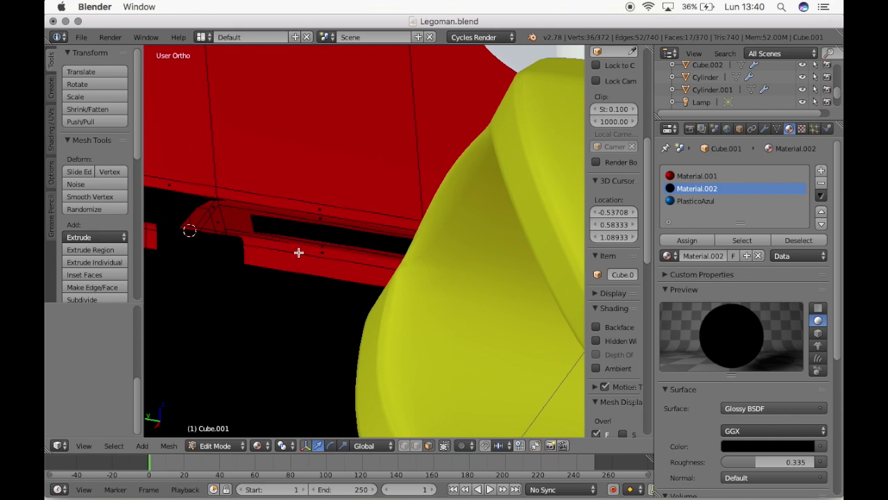
{"action": "right_click", "coordinate": [320, 253], "text": "shift"}
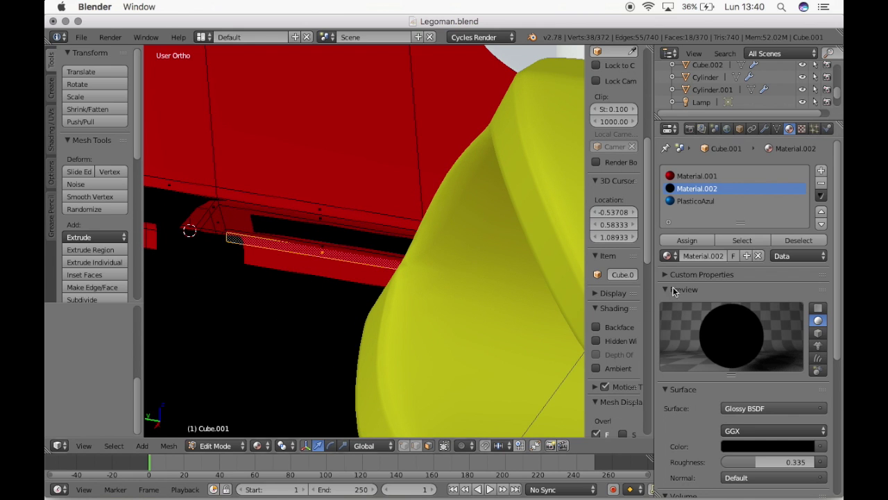
{"action": "left_click", "coordinate": [686, 241]}
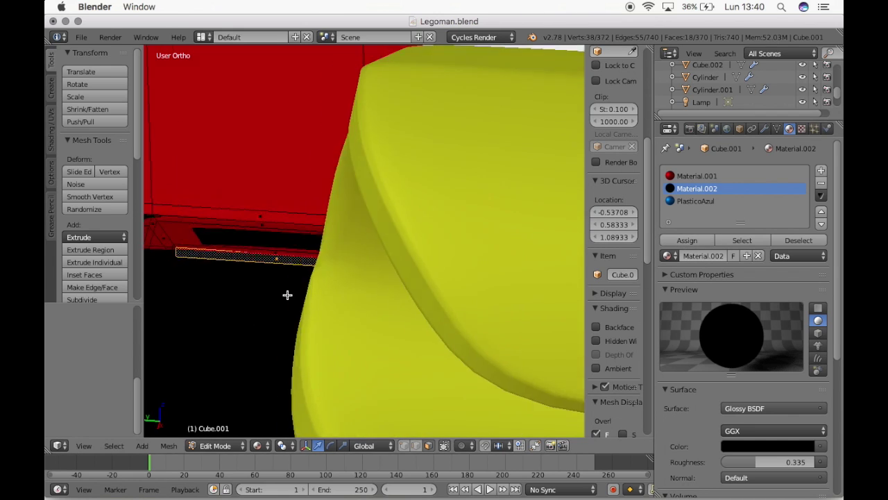
{"action": "scroll", "coordinate": [288, 294], "scroll_direction": "down", "scroll_amount": 10}
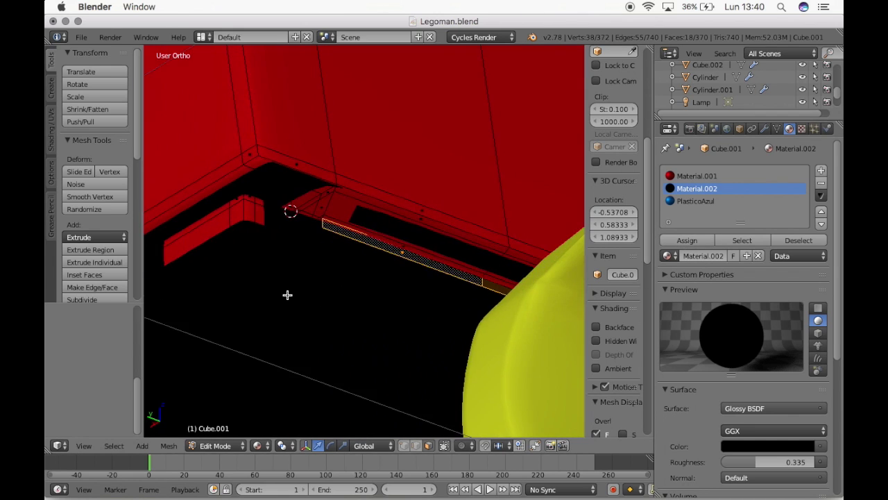
{"action": "right_click", "coordinate": [239, 201], "text": "alt+shift"}
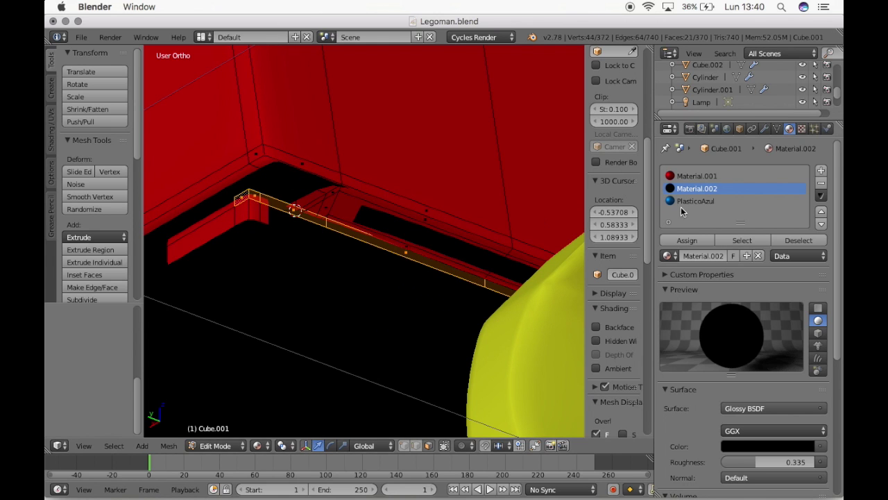
{"action": "left_click", "coordinate": [683, 241]}
View the whole figure through the scene camera and return to Object Mode.
{"action": "middle_click_drag", "start_coordinate": [361, 254], "coordinate": [360, 256]}
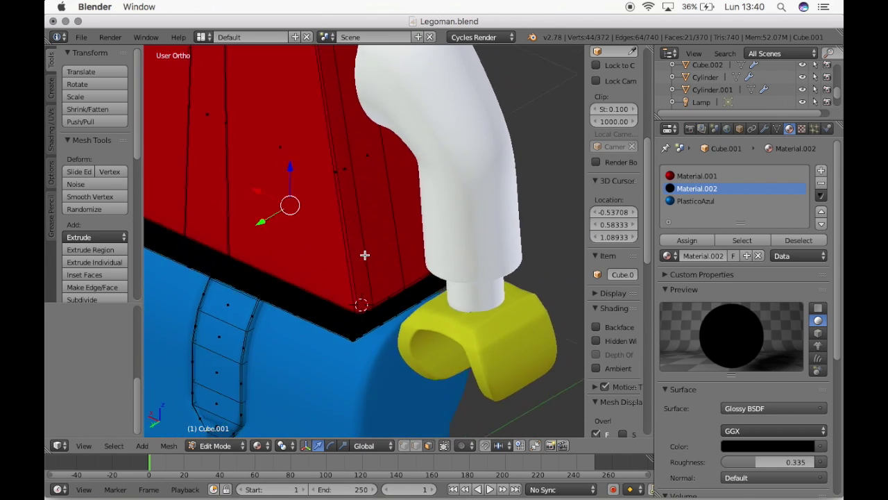
{"action": "middle_click_drag", "start_coordinate": [360, 255], "coordinate": [290, 266]}
{"action": "scroll", "coordinate": [365, 255], "scroll_direction": "down", "scroll_amount": 5}
{"action": "key", "text": "KP_0"}
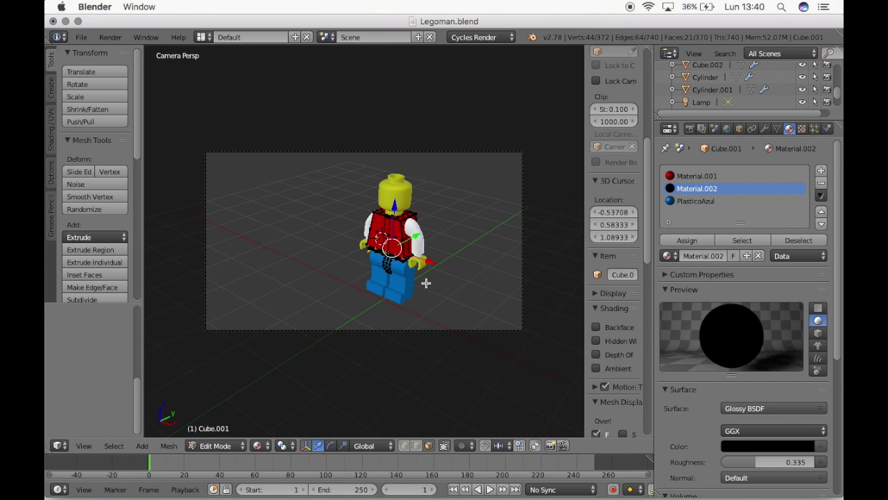
{"action": "key", "text": "Tab"}
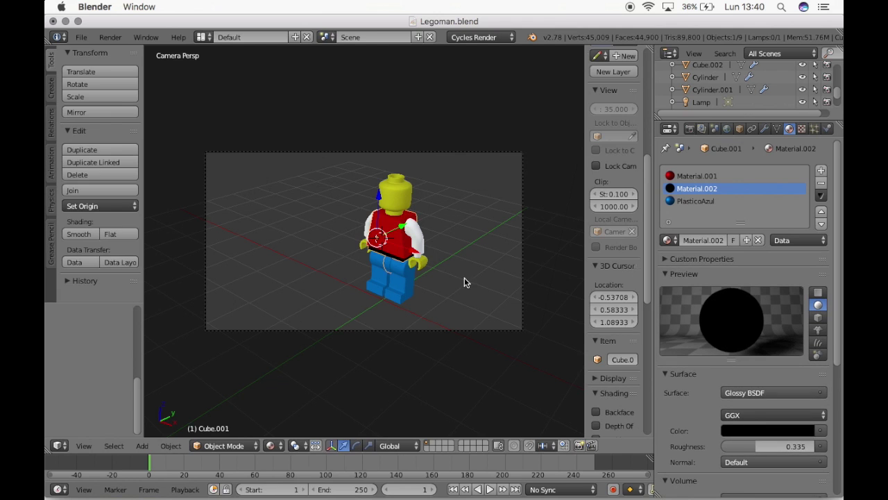
Leave the camera view and unhide the room backdrop and area light with Alt+H.
{"action": "scroll", "coordinate": [470, 248], "scroll_direction": "up", "scroll_amount": 2}
{"action": "scroll", "coordinate": [470, 248], "scroll_direction": "up", "scroll_amount": 2}
{"action": "scroll", "coordinate": [469, 247], "scroll_direction": "up", "scroll_amount": 2}
{"action": "scroll", "coordinate": [469, 247], "scroll_direction": "down", "scroll_amount": 2}
{"action": "scroll", "coordinate": [469, 247], "scroll_direction": "down", "scroll_amount": 2}
{"action": "key", "text": "KP_0"}
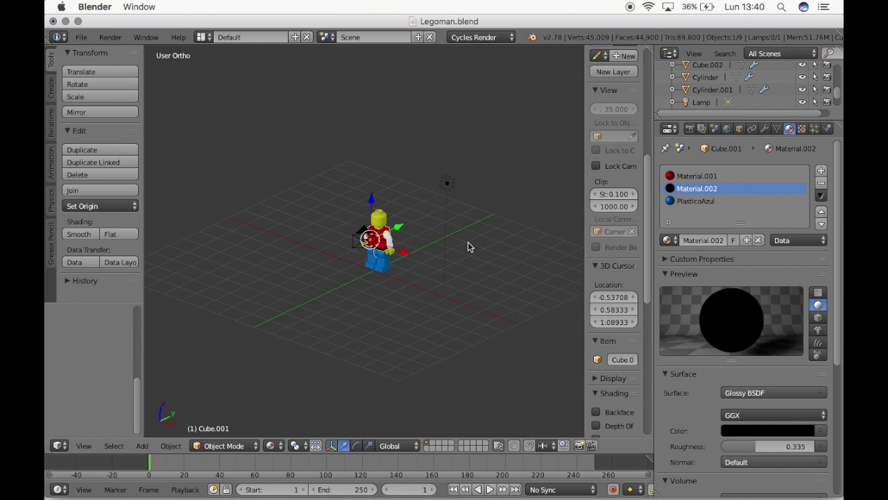
{"action": "key", "text": "alt+h"}
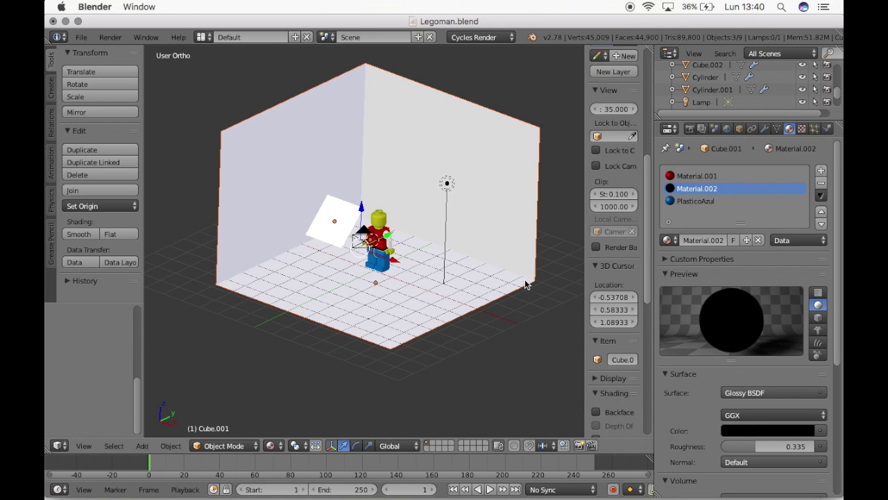
Render the scene with Cycles from the Render properties.
{"action": "scroll", "coordinate": [499, 276], "scroll_direction": "up", "scroll_amount": 5}
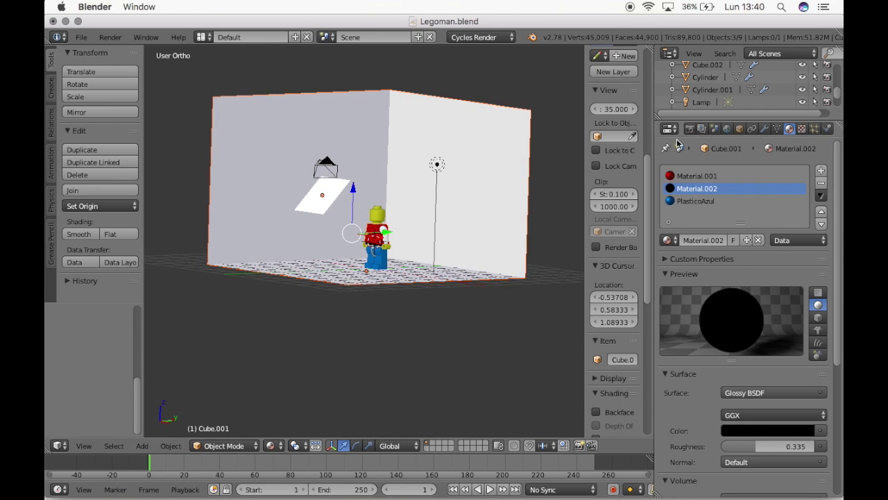
{"action": "left_click", "coordinate": [691, 129]}
{"action": "left_click", "coordinate": [694, 188]}
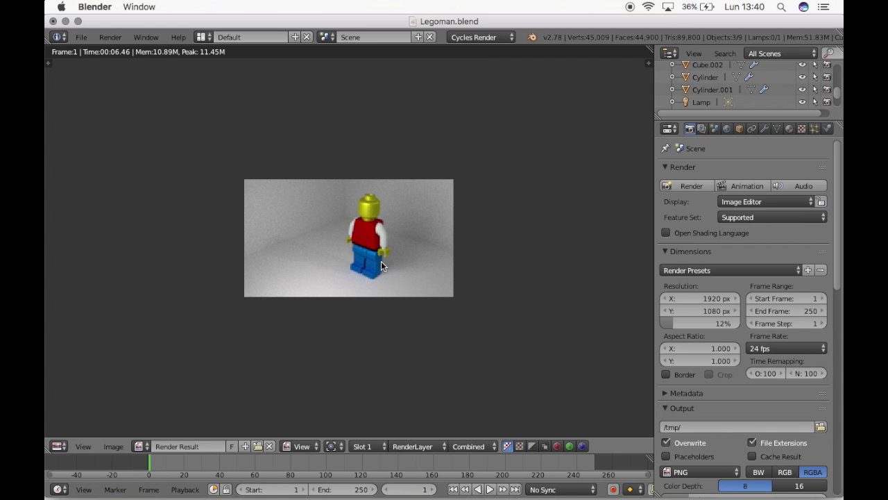
Zoom around the render result to inspect the figure in the white room.
{"action": "scroll", "coordinate": [381, 261], "scroll_direction": "up", "scroll_amount": 1}
{"action": "scroll", "coordinate": [381, 261], "scroll_direction": "up", "scroll_amount": 1}
{"action": "scroll", "coordinate": [381, 261], "scroll_direction": "up", "scroll_amount": 1}
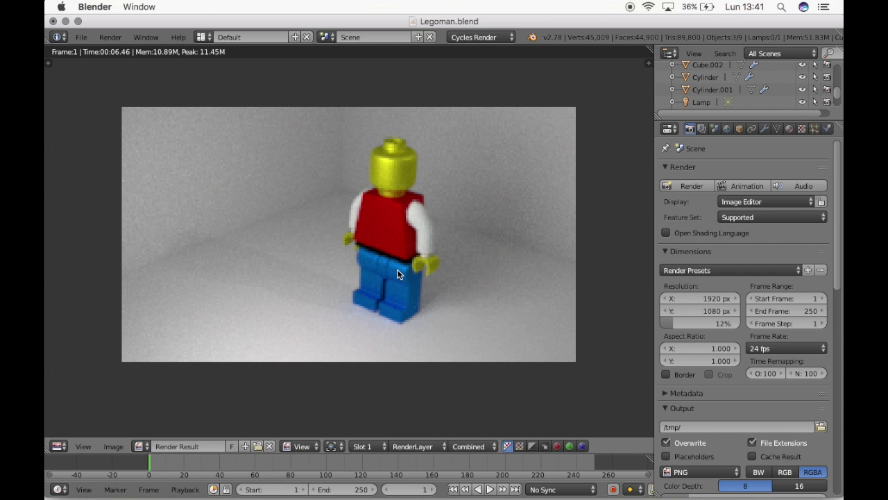
{"action": "scroll", "coordinate": [399, 267], "scroll_direction": "up", "scroll_amount": 1}
{"action": "scroll", "coordinate": [400, 266], "scroll_direction": "down", "scroll_amount": 1}
{"action": "scroll", "coordinate": [400, 266], "scroll_direction": "down", "scroll_amount": 1}
{"action": "scroll", "coordinate": [399, 266], "scroll_direction": "down", "scroll_amount": 1}
{"action": "scroll", "coordinate": [400, 266], "scroll_direction": "up", "scroll_amount": 1}
{"action": "scroll", "coordinate": [400, 266], "scroll_direction": "up", "scroll_amount": 1}
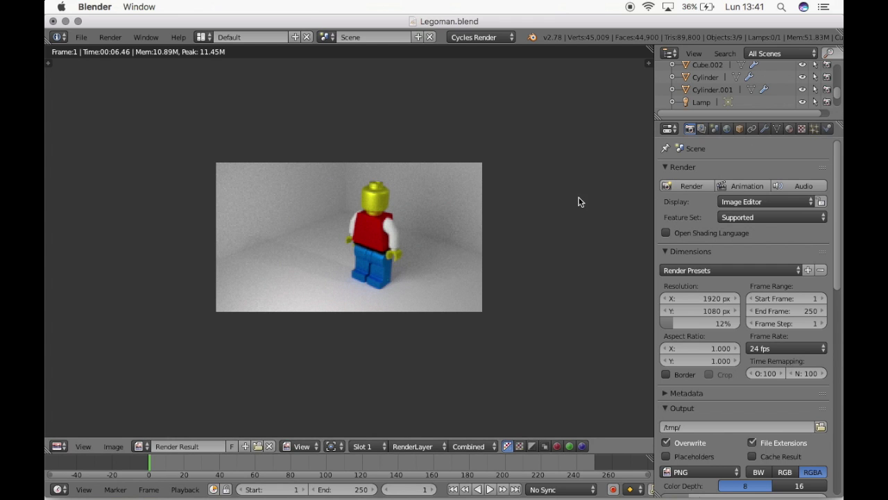
Return to the 3D scene, select the room plane and orbit to a higher view.
{"action": "key", "text": "Escape"}
{"action": "right_click", "coordinate": [470, 176]}
{"action": "middle_click_drag", "start_coordinate": [458, 195], "coordinate": [463, 192]}
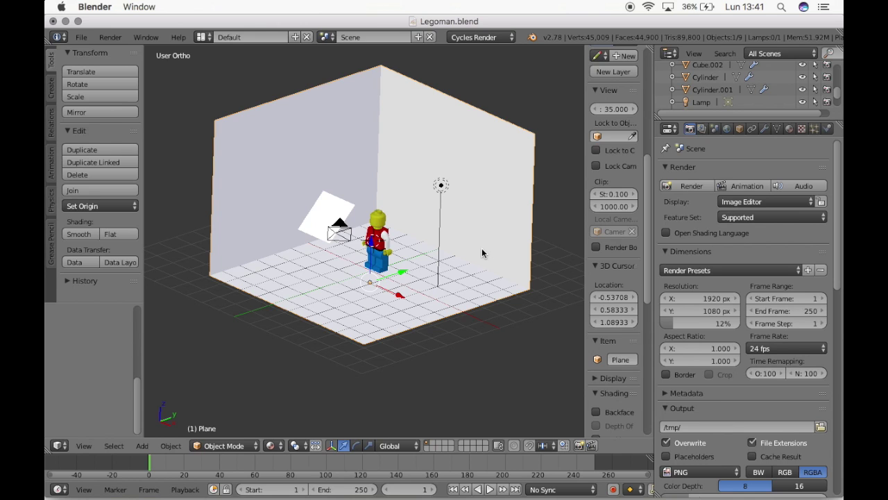
Select both room walls in Edit Mode and give them the green Material.004.
{"action": "key", "text": "Tab"}
{"action": "right_click", "coordinate": [424, 177]}
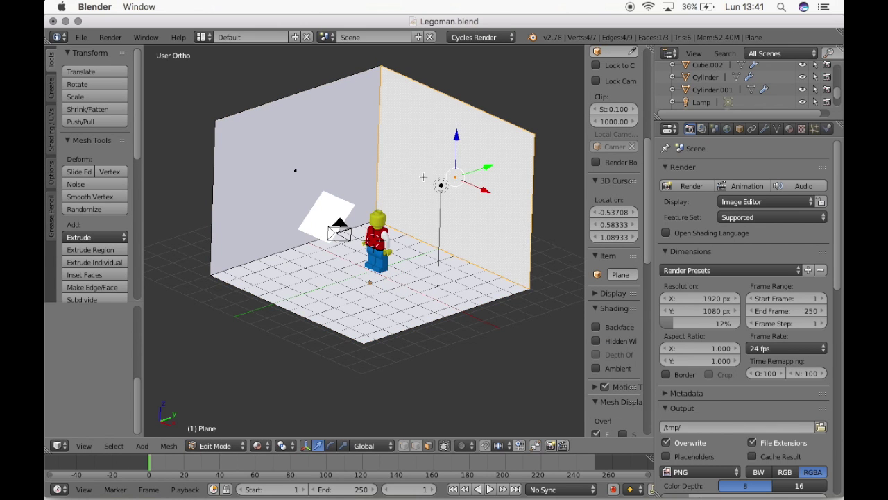
{"action": "right_click", "coordinate": [295, 173], "text": "shift"}
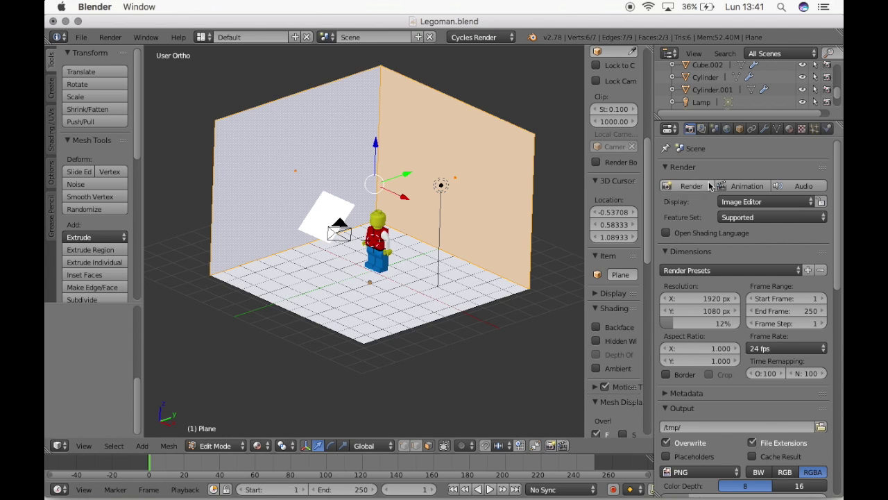
{"action": "left_click", "coordinate": [789, 129]}
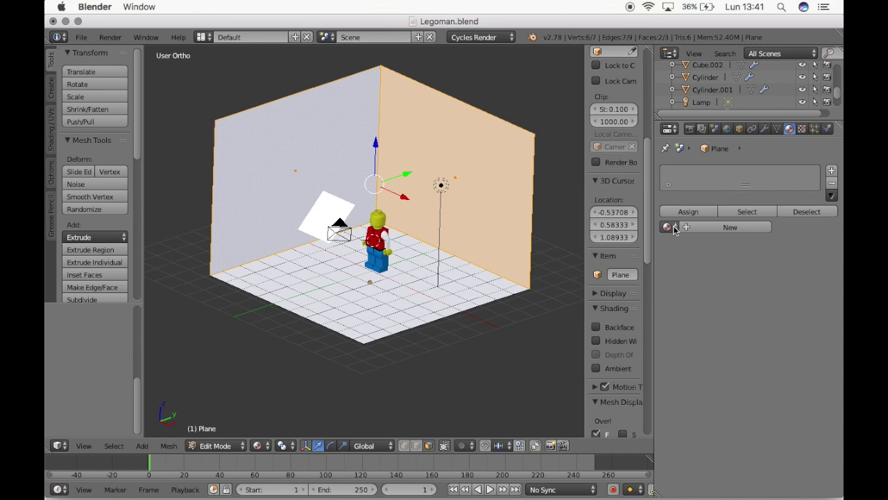
{"action": "left_click", "coordinate": [673, 229]}
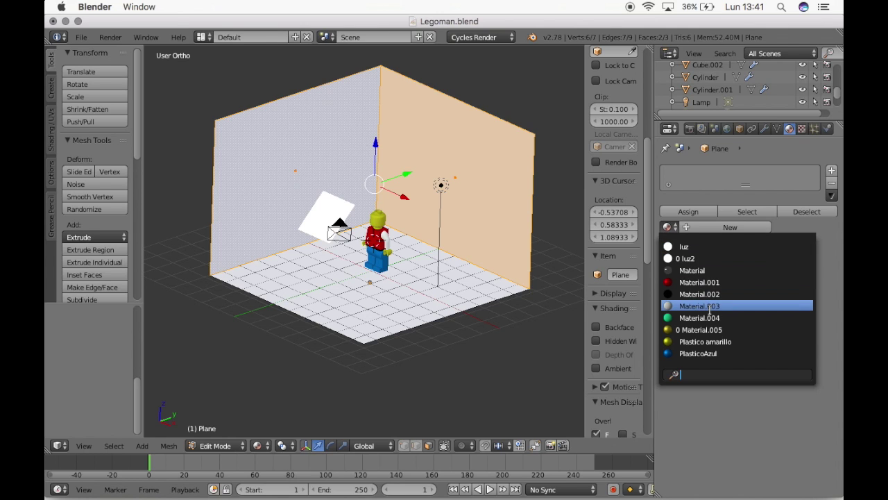
{"action": "left_click", "coordinate": [713, 317]}
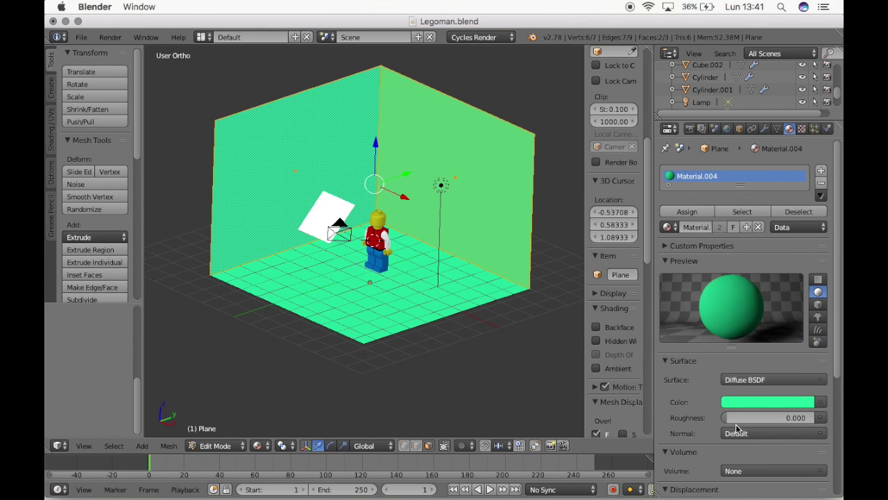
{"action": "mouse_move", "coordinate": [730, 421]}
{"action": "left_mouse_down"}
{"action": "mouse_move", "coordinate": [777, 421]}
{"action": "mouse_move", "coordinate": [724, 418]}
{"action": "left_mouse_up"}
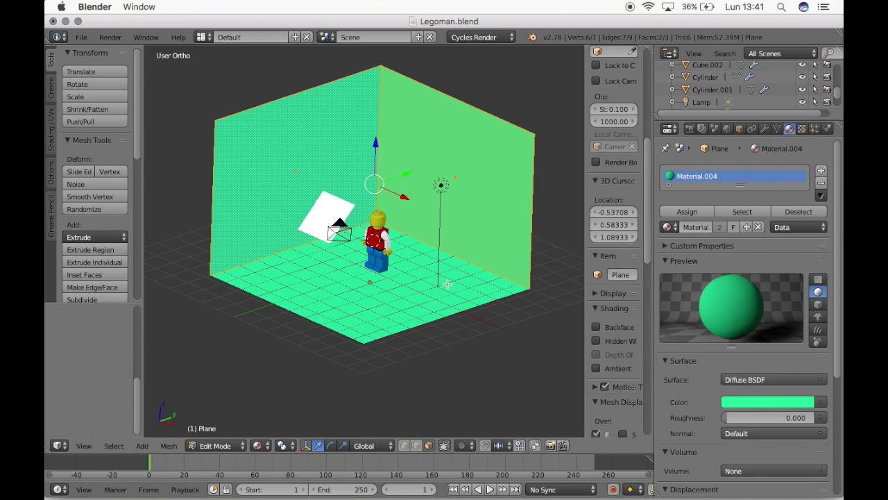
Assign the white Material.003 to the floor through a second material slot.
{"action": "right_click", "coordinate": [378, 284]}
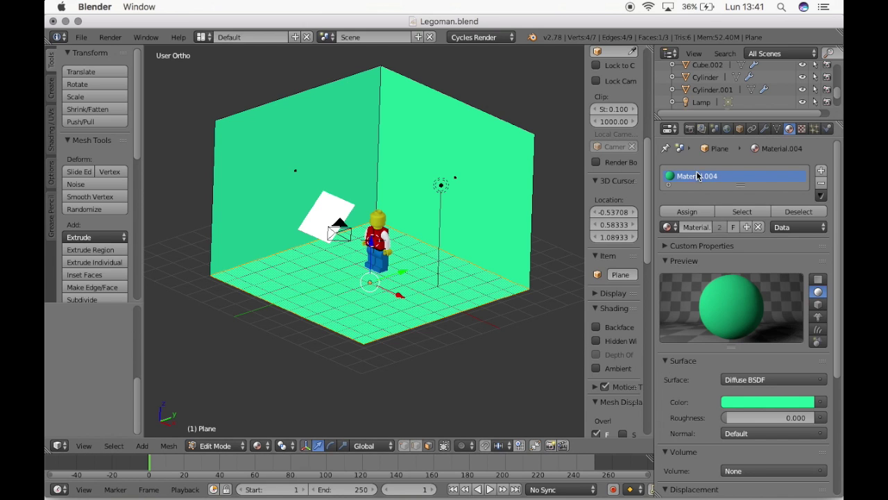
{"action": "left_click", "coordinate": [821, 171]}
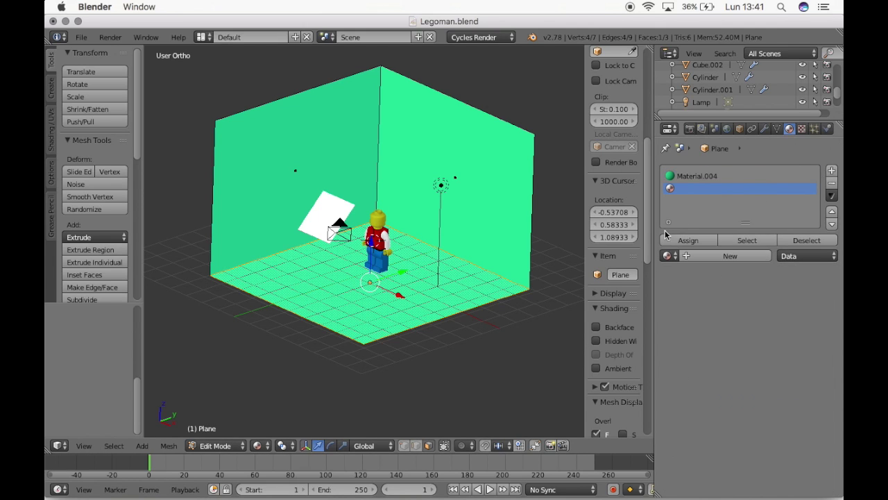
{"action": "left_click", "coordinate": [670, 255]}
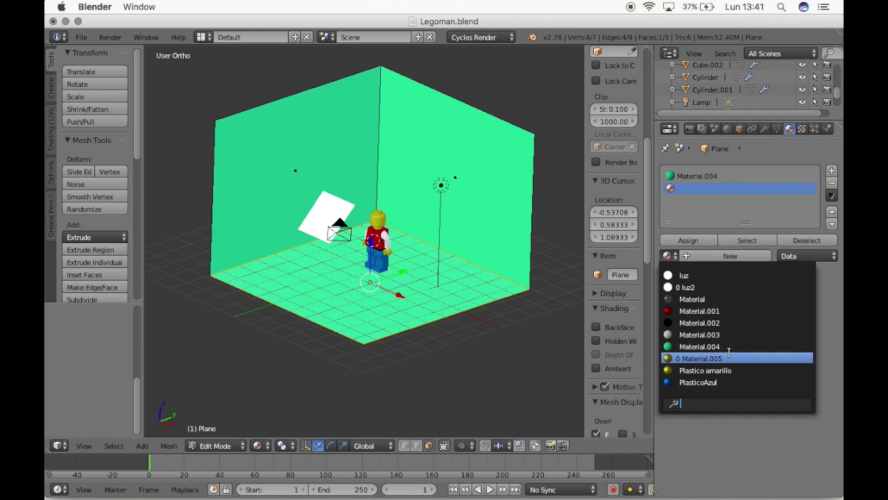
{"action": "left_click", "coordinate": [711, 335]}
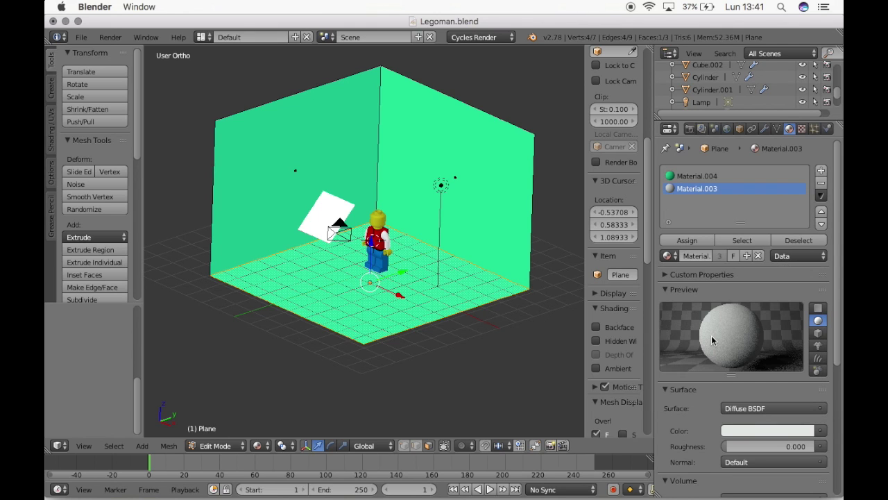
{"action": "left_click", "coordinate": [694, 243]}
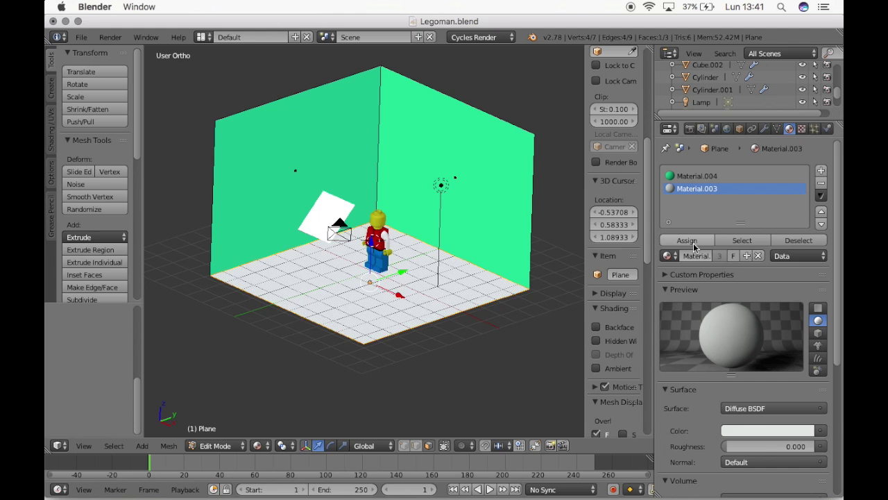
{"action": "left_click", "coordinate": [691, 130]}
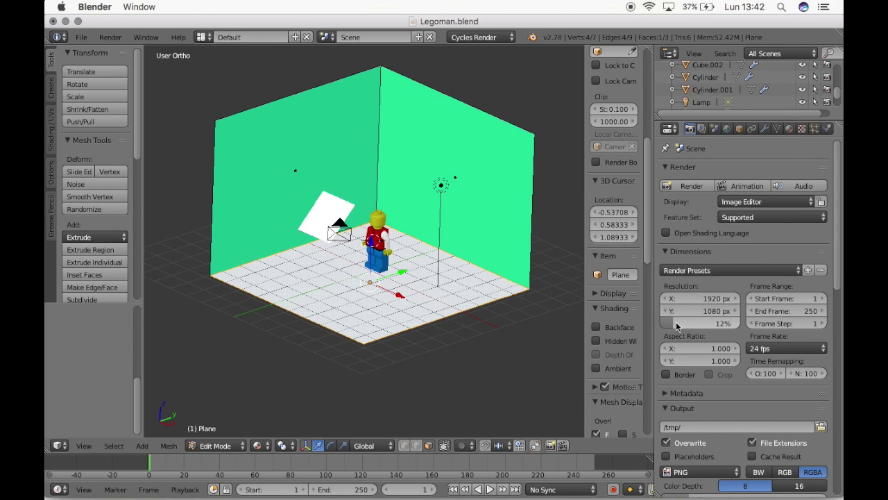
Set the render resolution to 50% and start a Cycles render of the green-walled room.
{"action": "left_click_drag", "start_coordinate": [672, 325], "coordinate": [694, 323]}
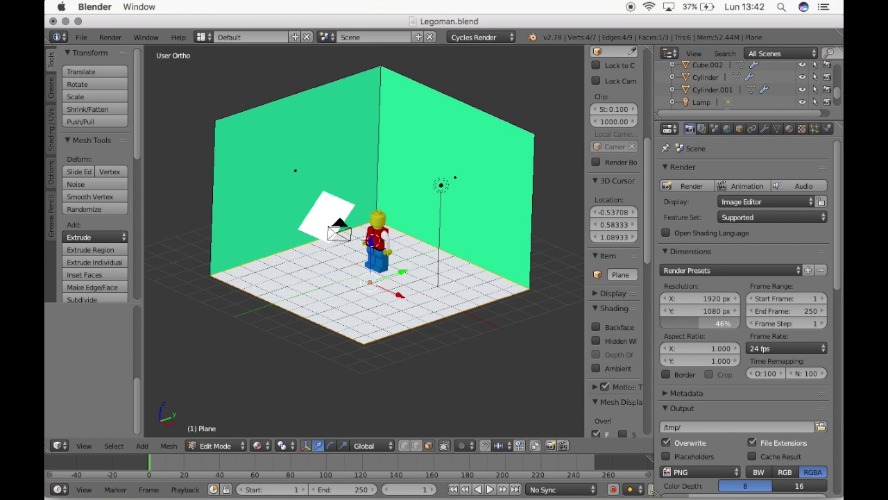
{"action": "left_click_drag", "start_coordinate": [694, 323], "coordinate": [703, 326]}
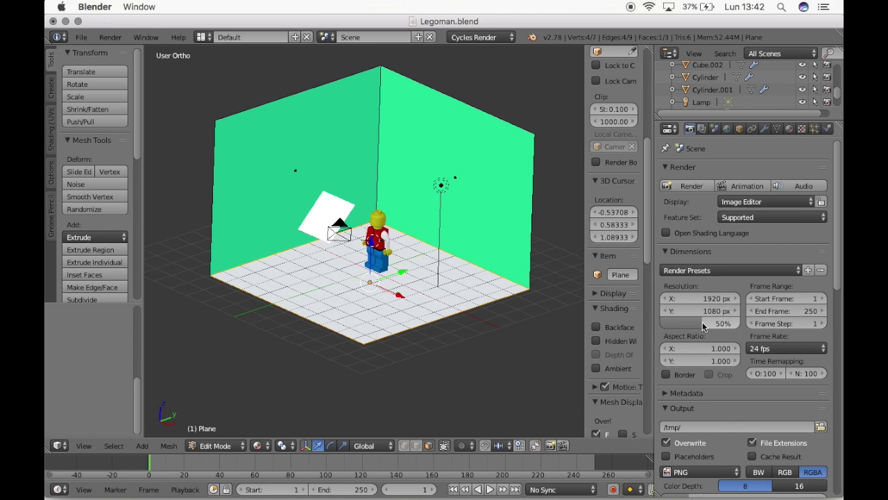
{"action": "left_click", "coordinate": [689, 192]}
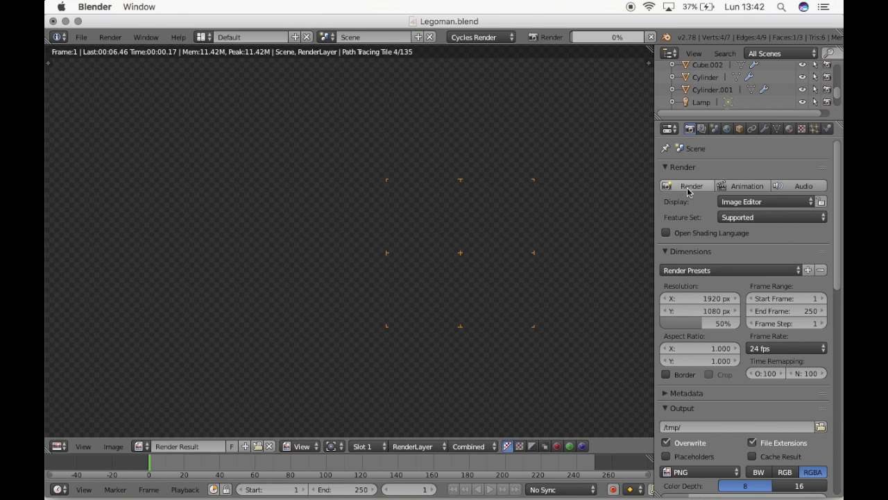
{"action": "scroll", "coordinate": [478, 228], "scroll_direction": "down", "scroll_amount": 1}
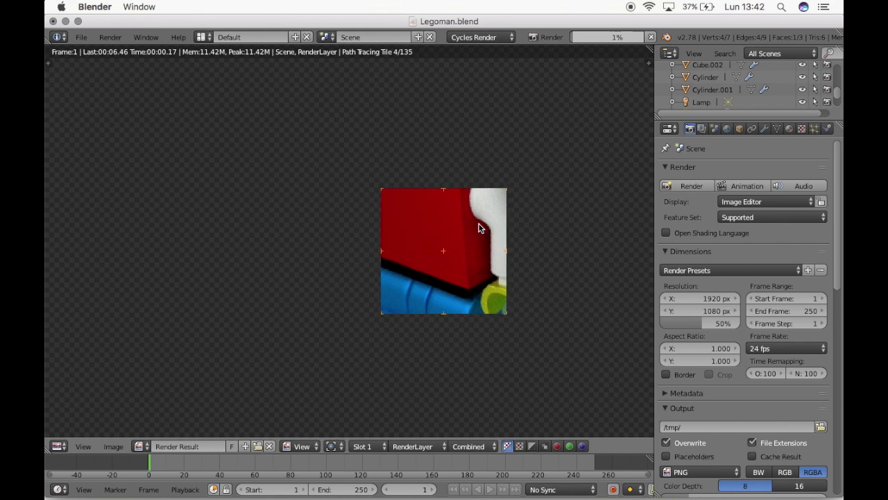
{"action": "scroll", "coordinate": [478, 227], "scroll_direction": "down", "scroll_amount": 1}
{"action": "scroll", "coordinate": [478, 228], "scroll_direction": "down", "scroll_amount": 1}
{"action": "scroll", "coordinate": [478, 228], "scroll_direction": "down", "scroll_amount": 1}
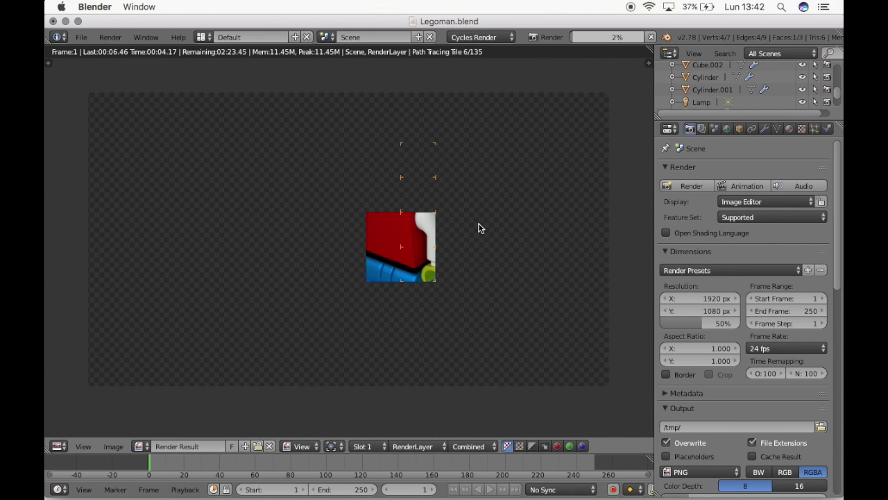